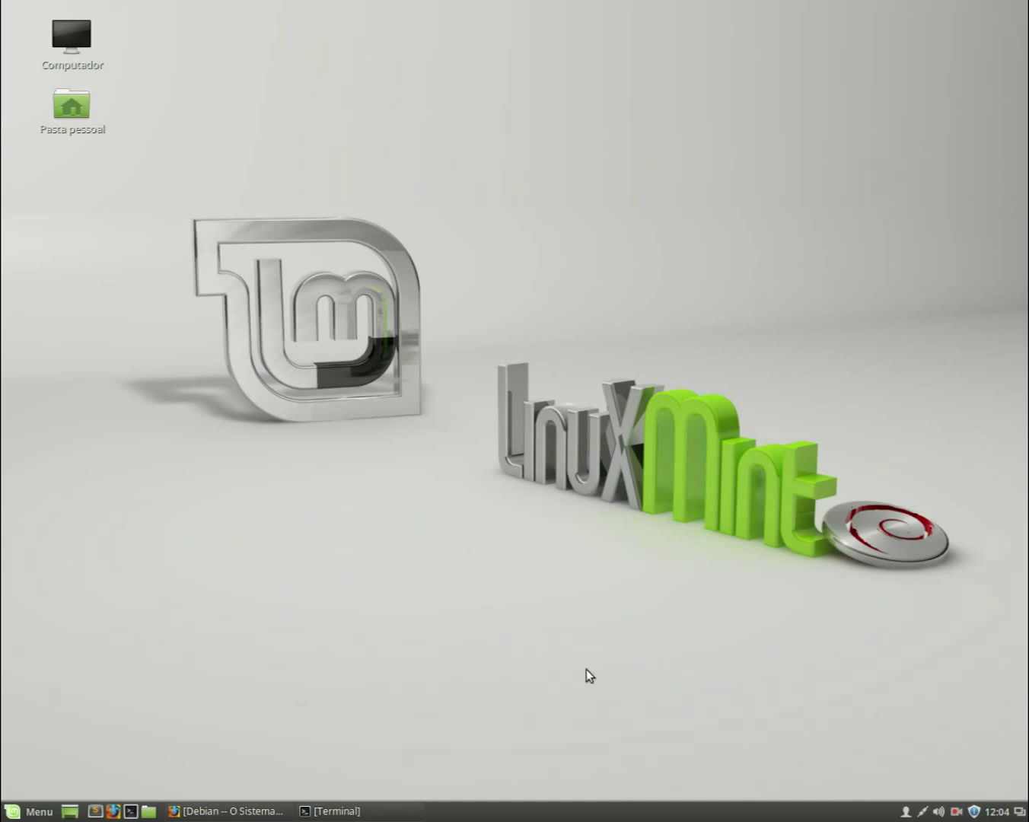
{"action": "left_click", "coordinate": [218, 811]}
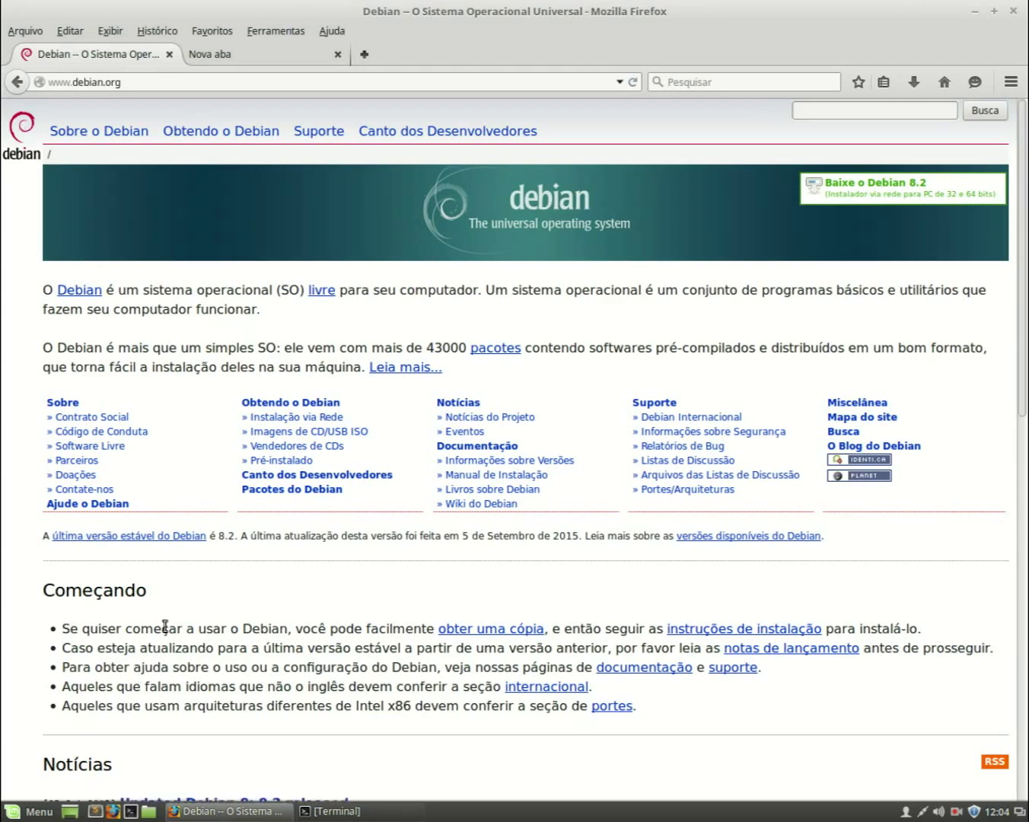
{"action": "left_click_drag", "start_coordinate": [49, 81], "coordinate": [153, 81]}
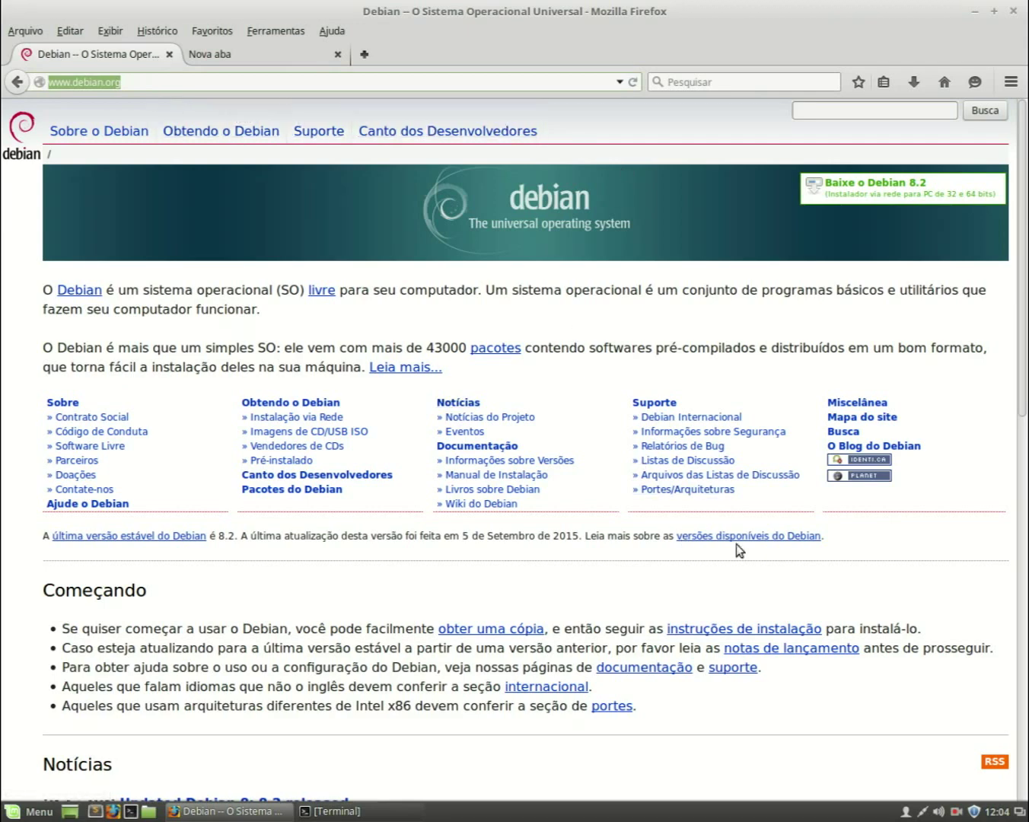
{"action": "left_click", "coordinate": [890, 192]}
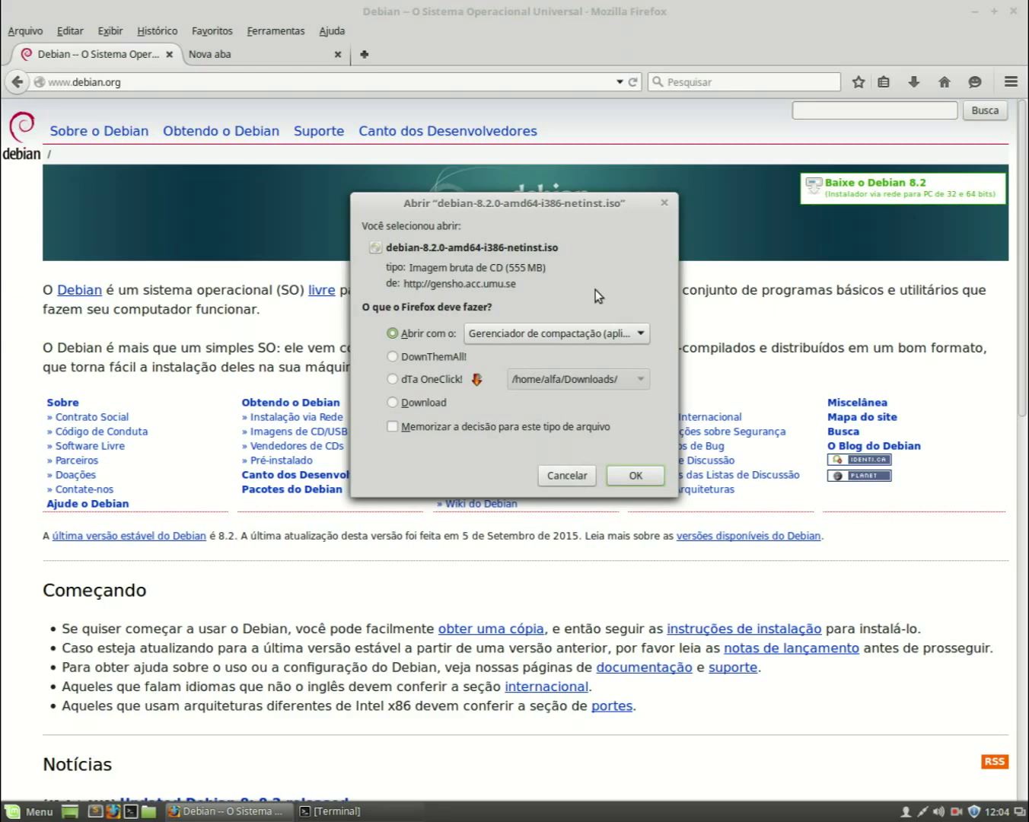
{"action": "left_click", "coordinate": [567, 475]}
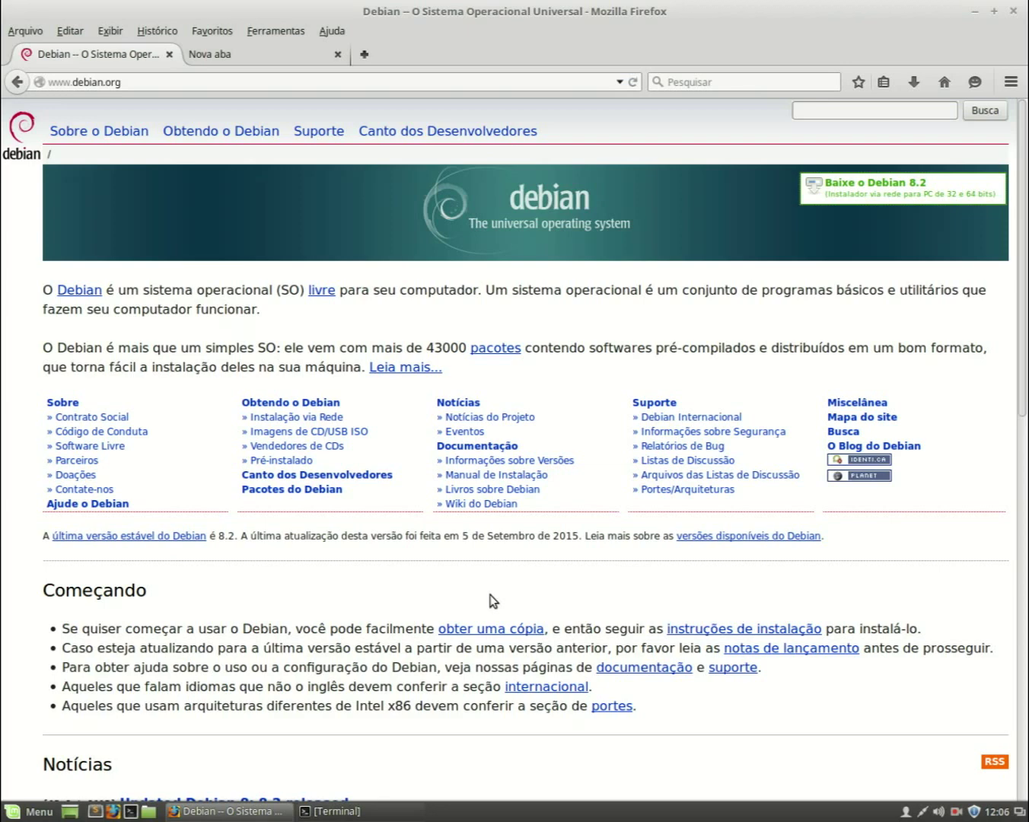
{"action": "left_click", "coordinate": [242, 43]}
{"action": "left_click", "coordinate": [218, 77]}
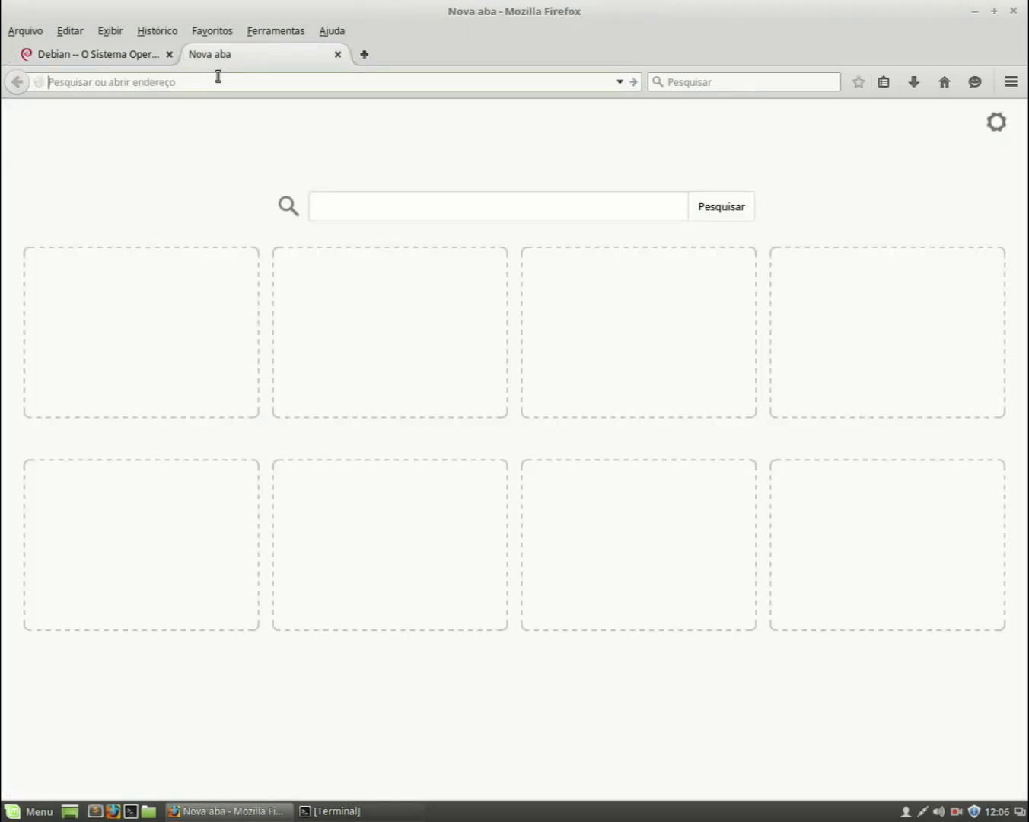
{"action": "type", "text": "www.linuxmint.com/"}
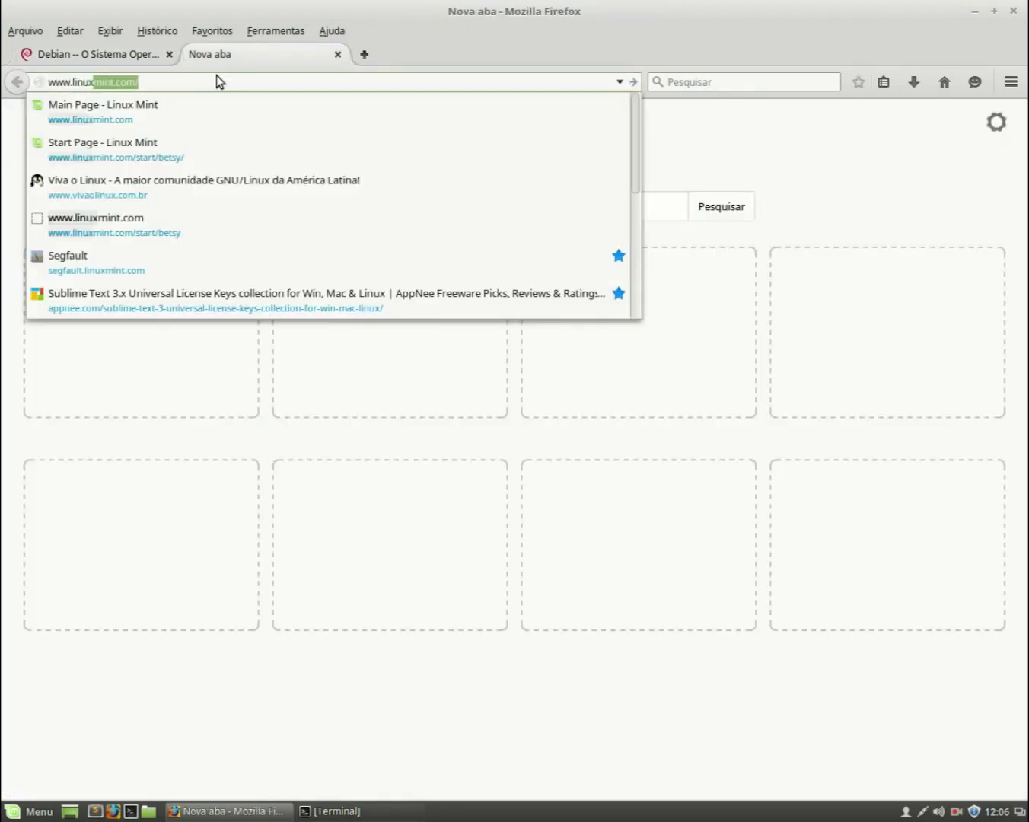
{"action": "key", "text": "Return"}
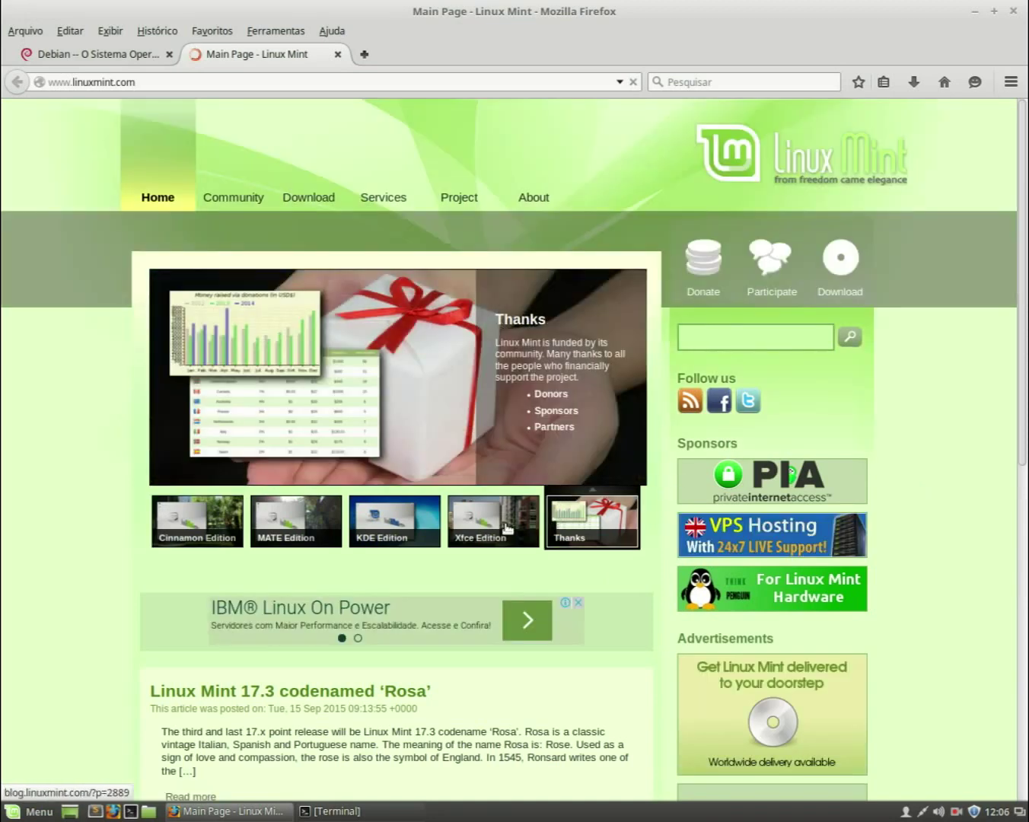
{"action": "mouse_move", "coordinate": [303, 204]}
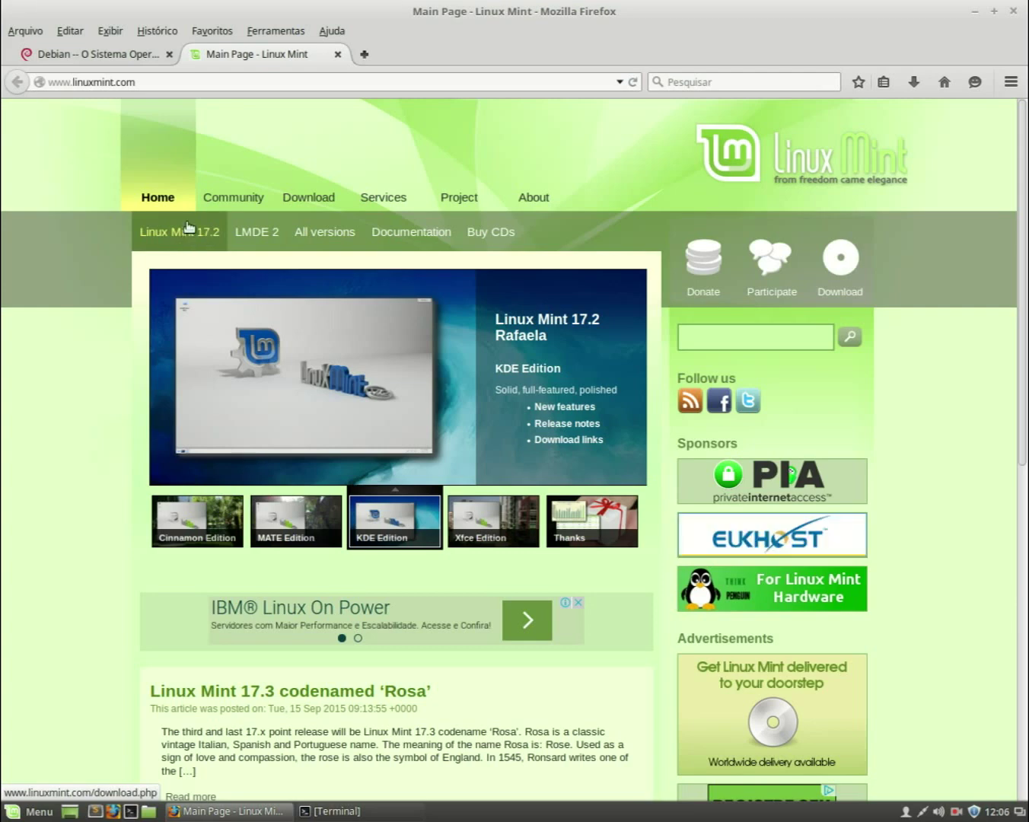
{"action": "left_click", "coordinate": [262, 235]}
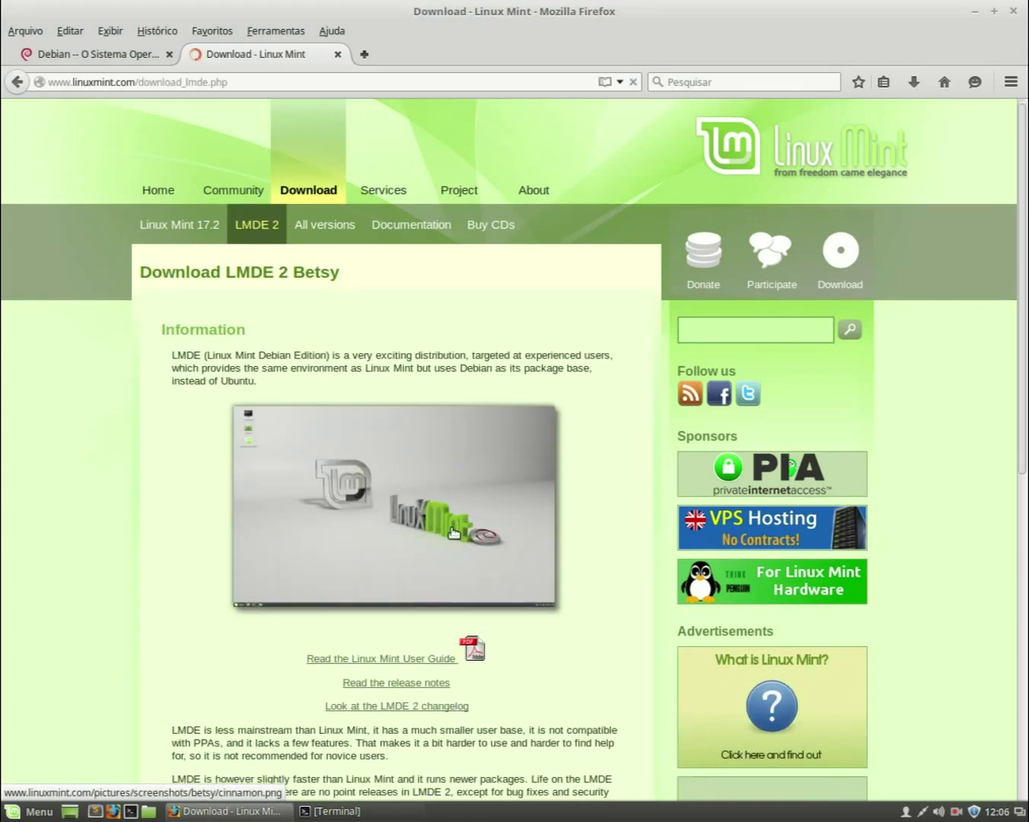
Examine the Cinnamon and MATE entries among the LMDE 2 download links
{"action": "scroll", "coordinate": [456, 533], "scroll_direction": "down", "scroll_amount": 5}
{"action": "scroll", "coordinate": [234, 683], "scroll_direction": "down", "scroll_amount": 2}
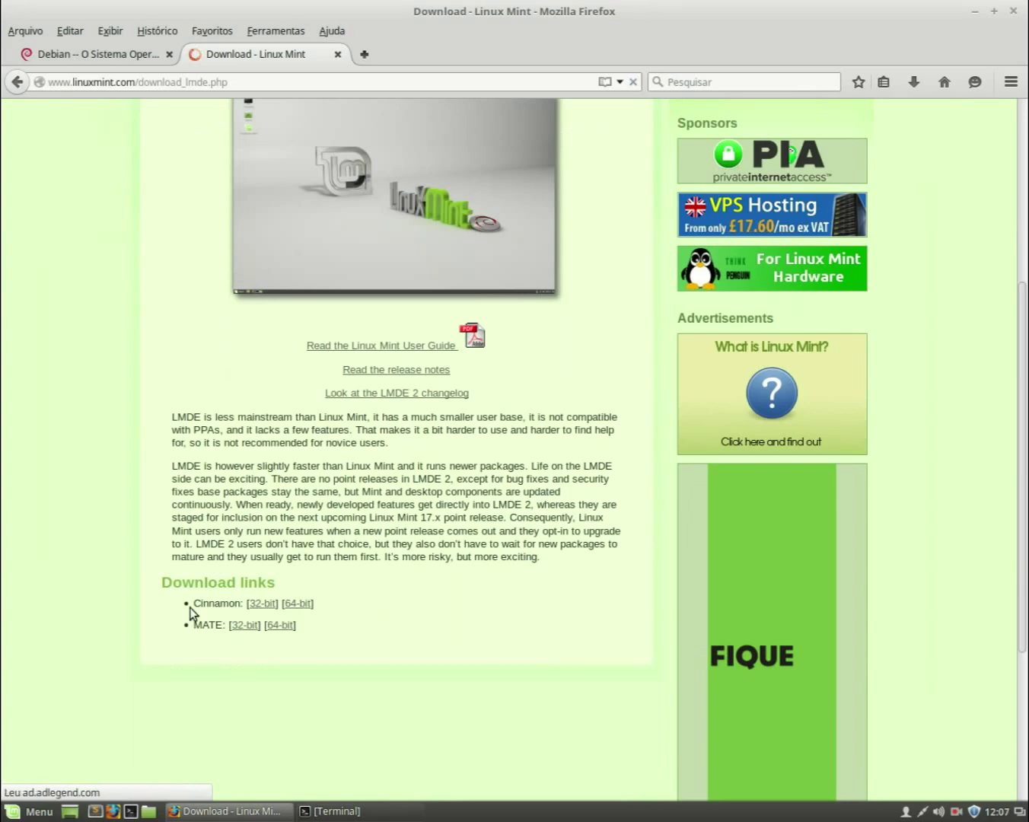
{"action": "left_click_drag", "start_coordinate": [195, 607], "coordinate": [244, 605]}
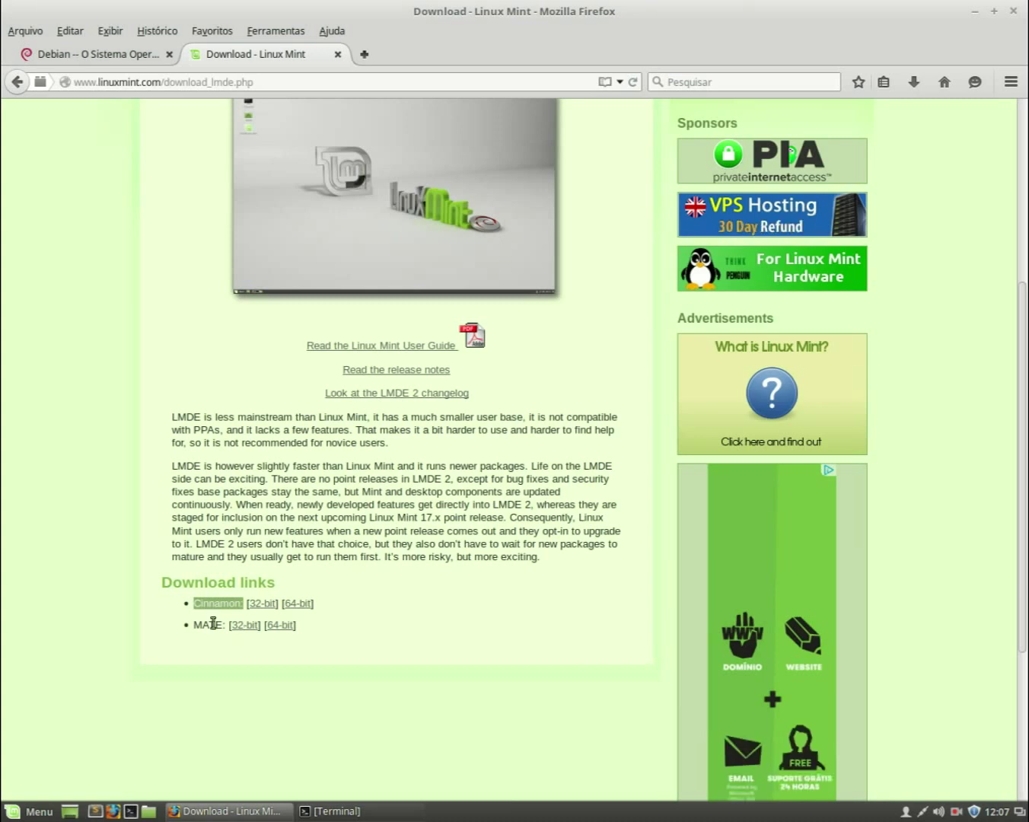
{"action": "triple_click", "coordinate": [197, 607]}
{"action": "left_click", "coordinate": [197, 608]}
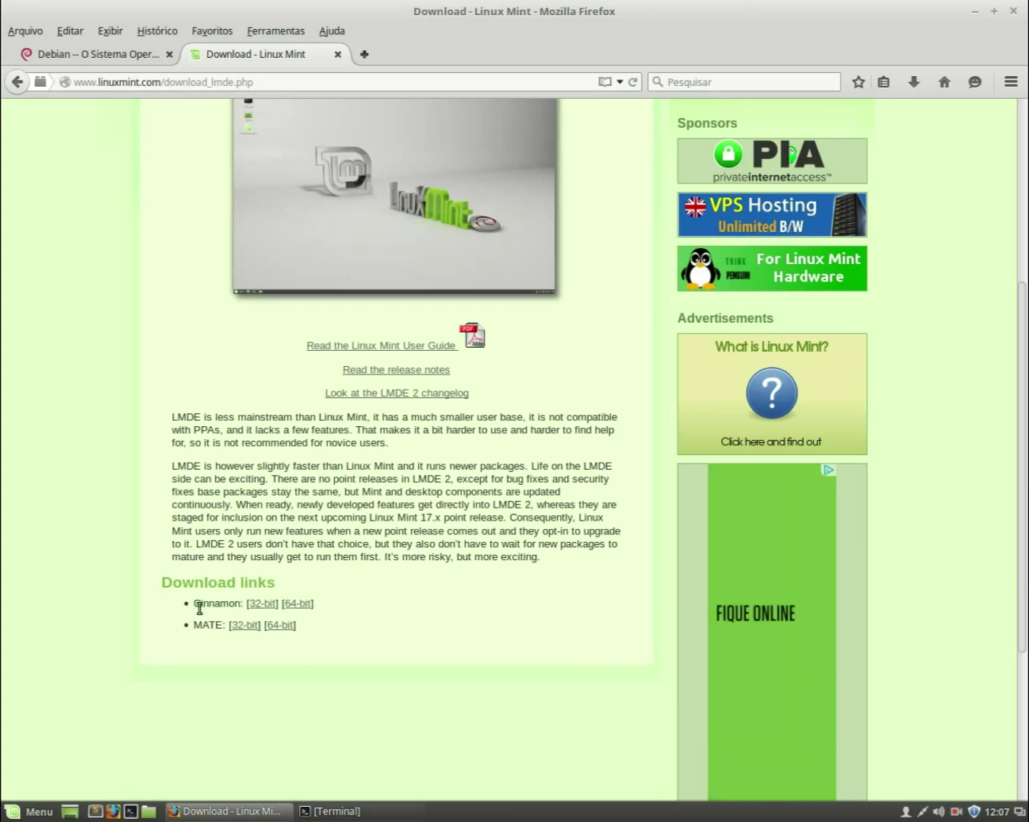
{"action": "left_click_drag", "start_coordinate": [197, 607], "coordinate": [225, 629]}
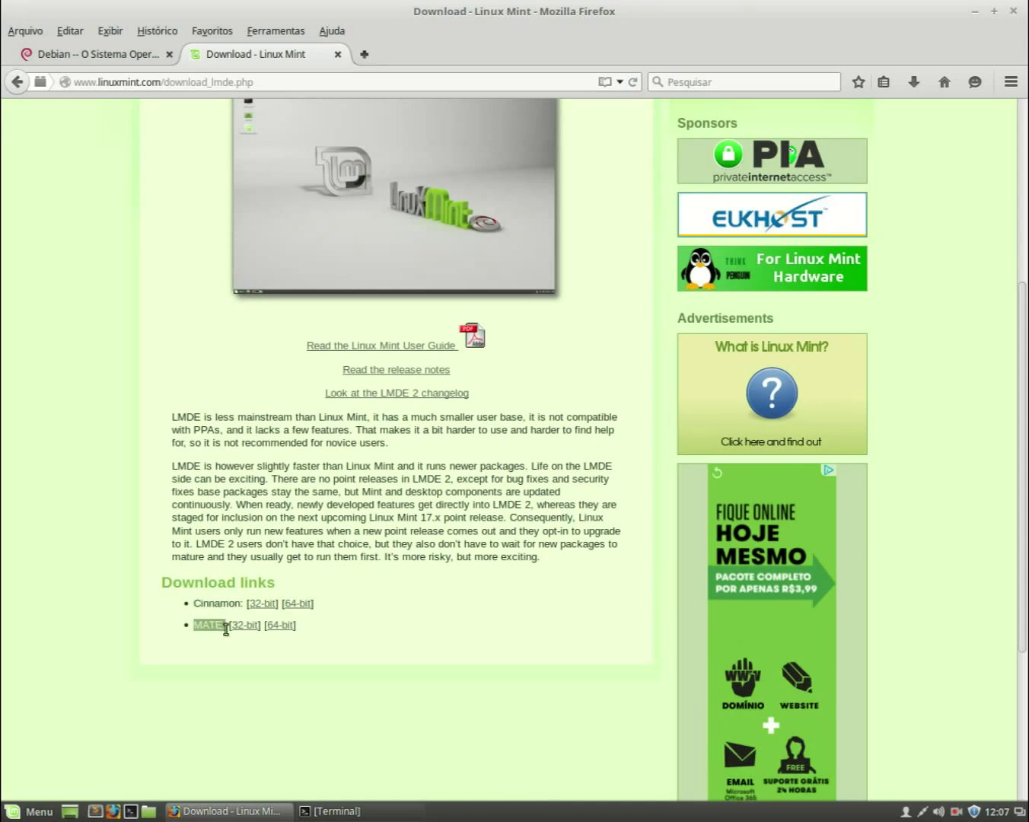
{"action": "left_click", "coordinate": [196, 605]}
{"action": "left_click_drag", "start_coordinate": [195, 606], "coordinate": [240, 606]}
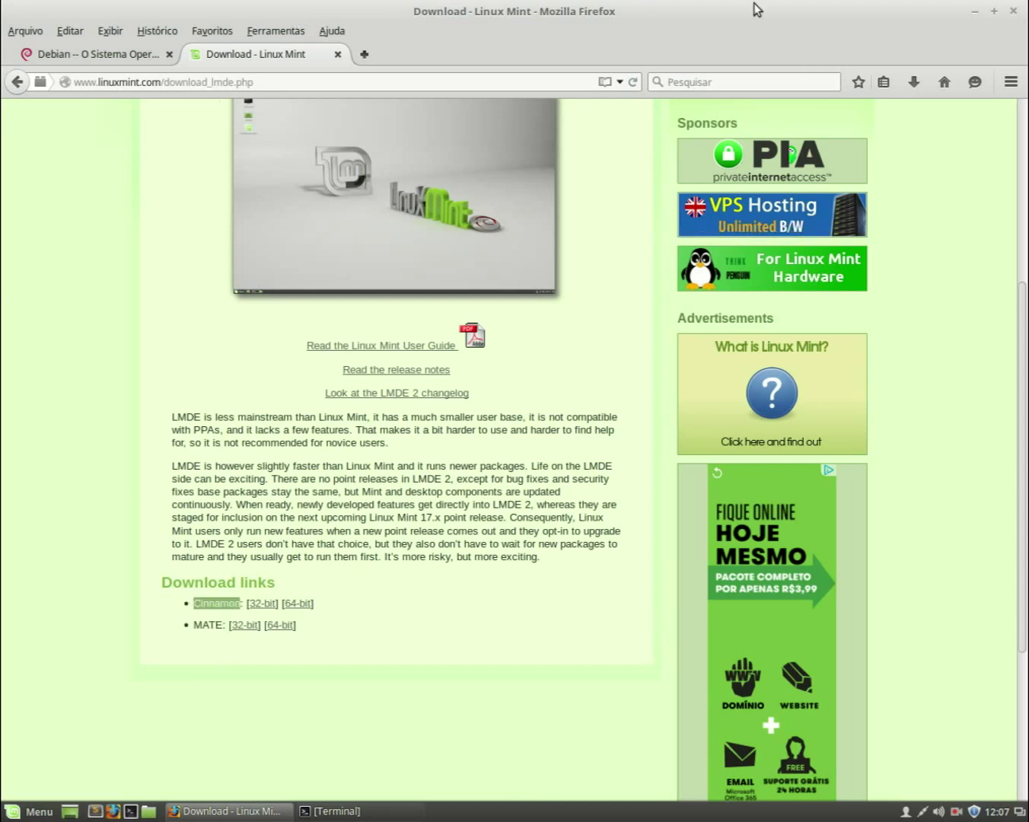
{"action": "left_click", "coordinate": [975, 11]}
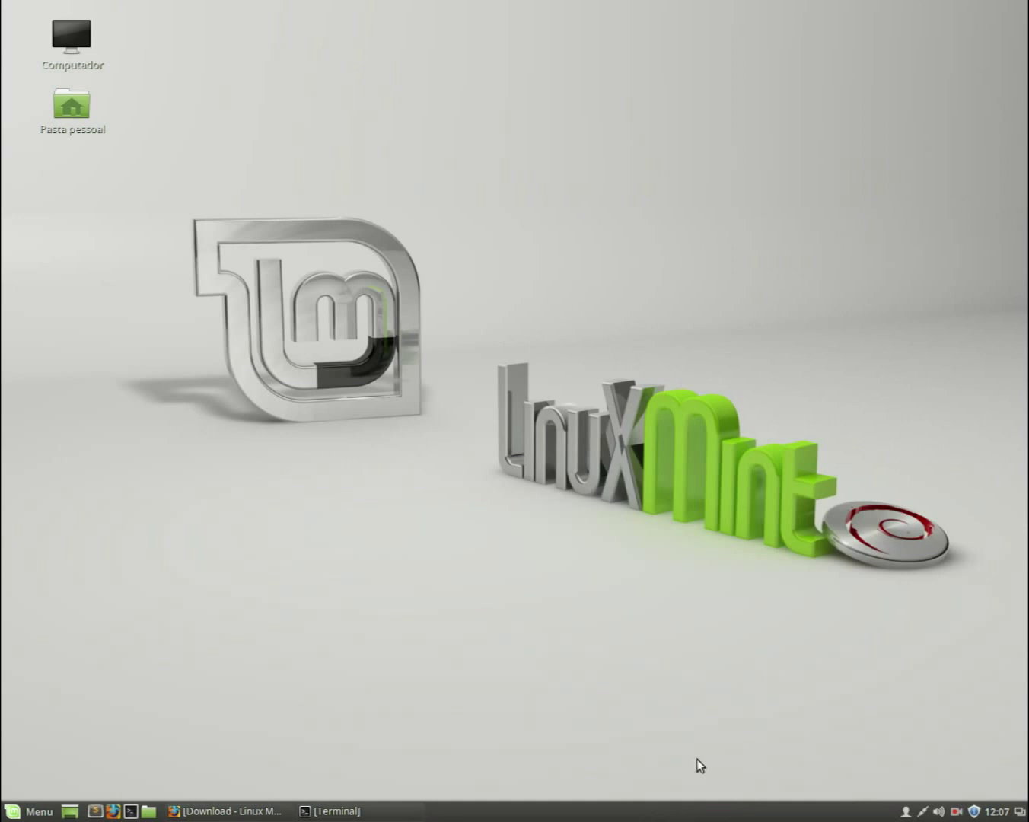
{"action": "left_click", "coordinate": [366, 809]}
{"action": "left_click", "coordinate": [213, 811]}
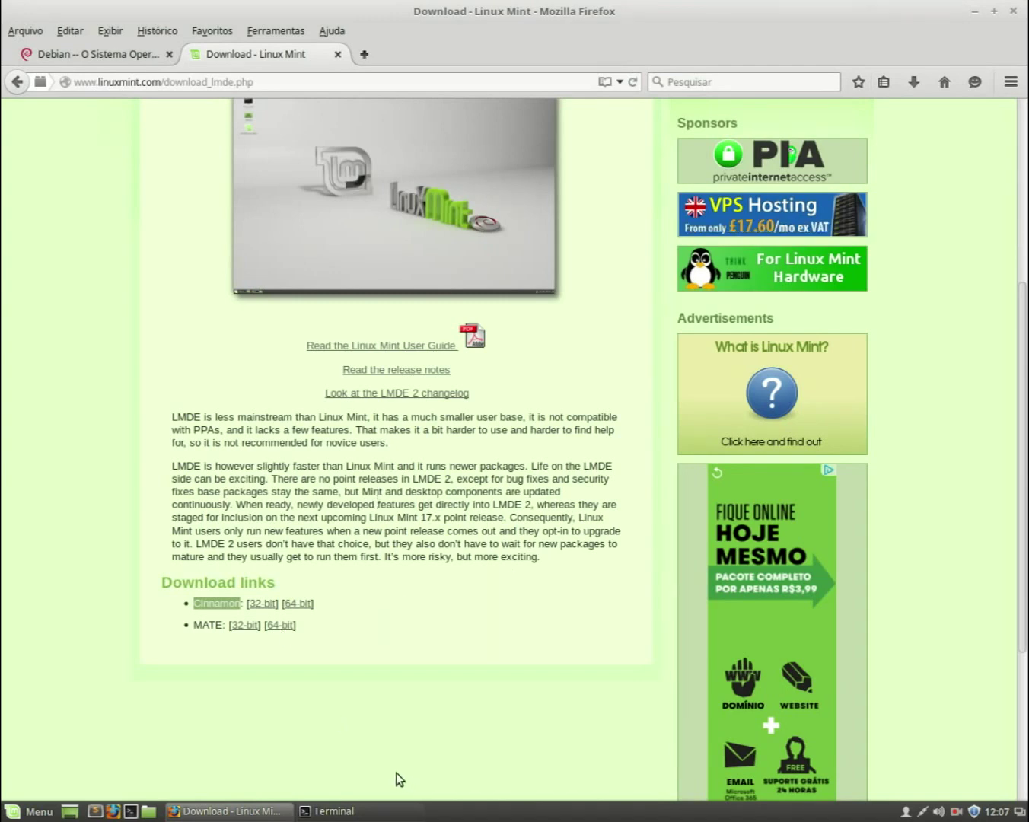
View the 64-bit Cinnamon edition page of LMDE 2, and close the Linux Mint tab
{"action": "left_click", "coordinate": [289, 605]}
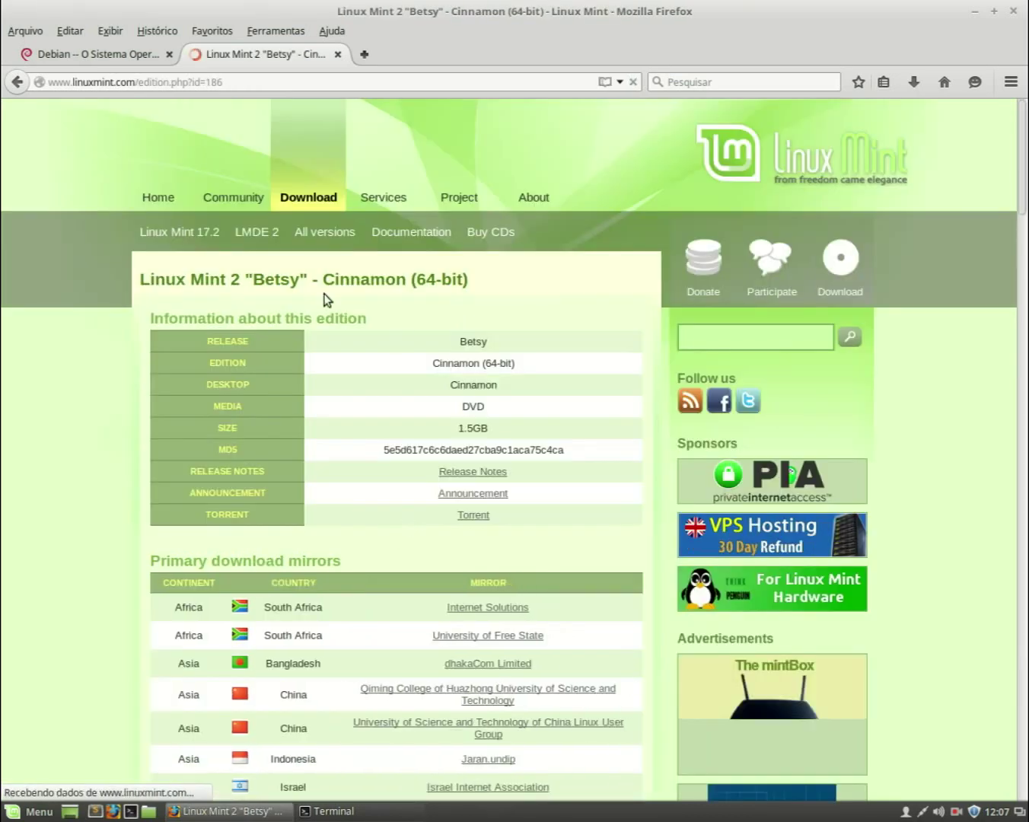
{"action": "left_click_drag", "start_coordinate": [321, 279], "coordinate": [466, 286]}
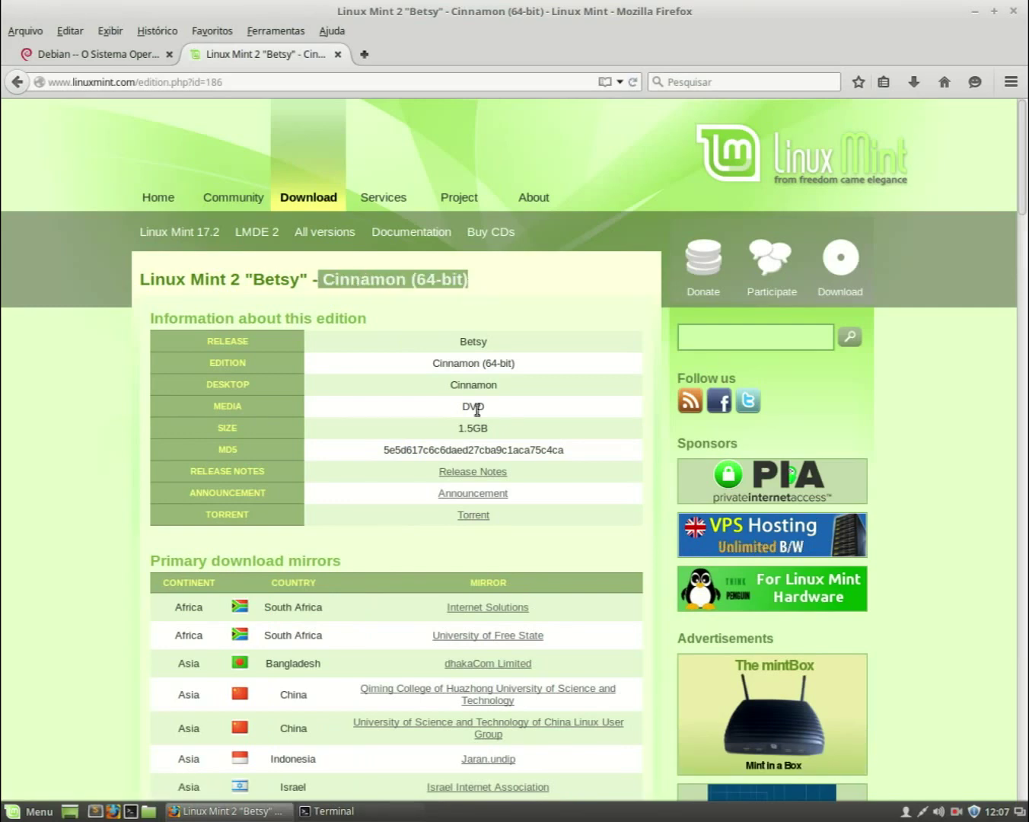
{"action": "left_click", "coordinate": [391, 281]}
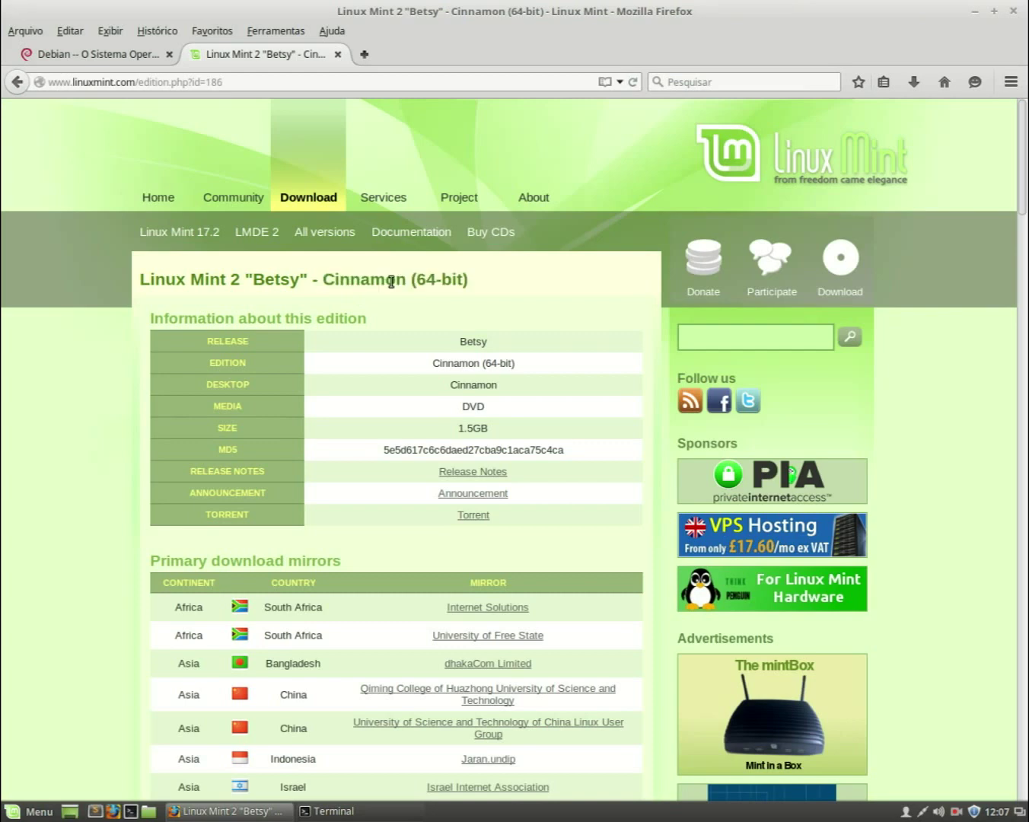
{"action": "left_click", "coordinate": [19, 83]}
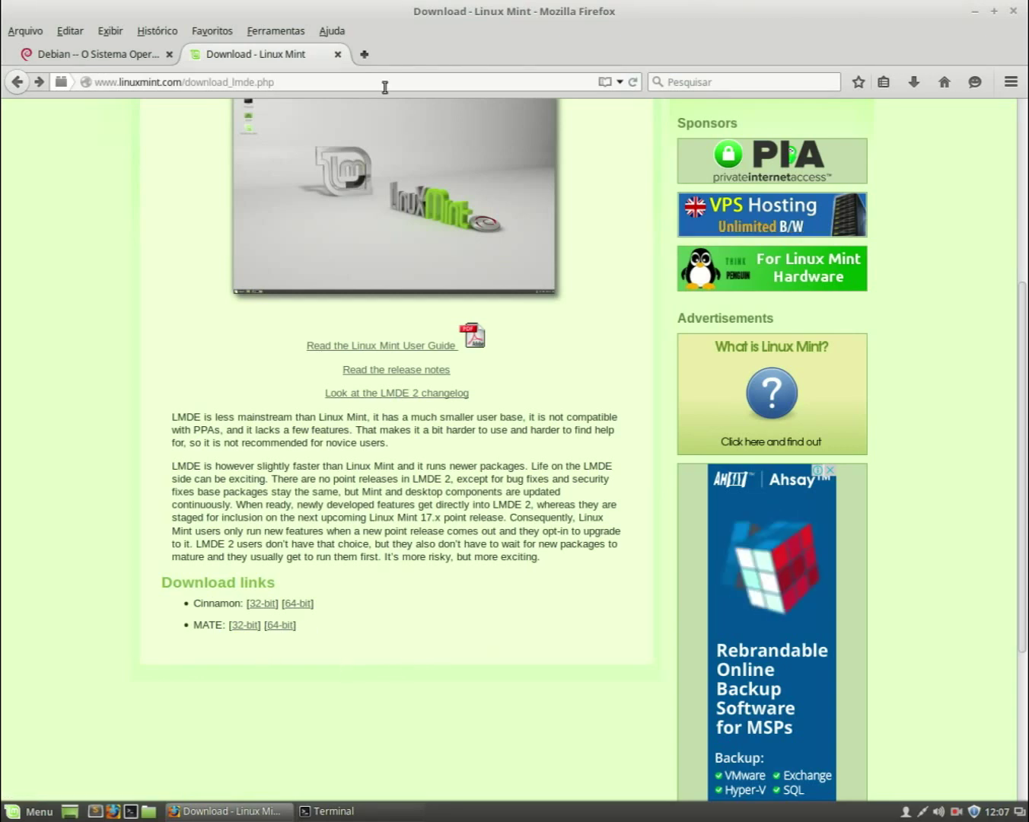
{"action": "left_click", "coordinate": [339, 55]}
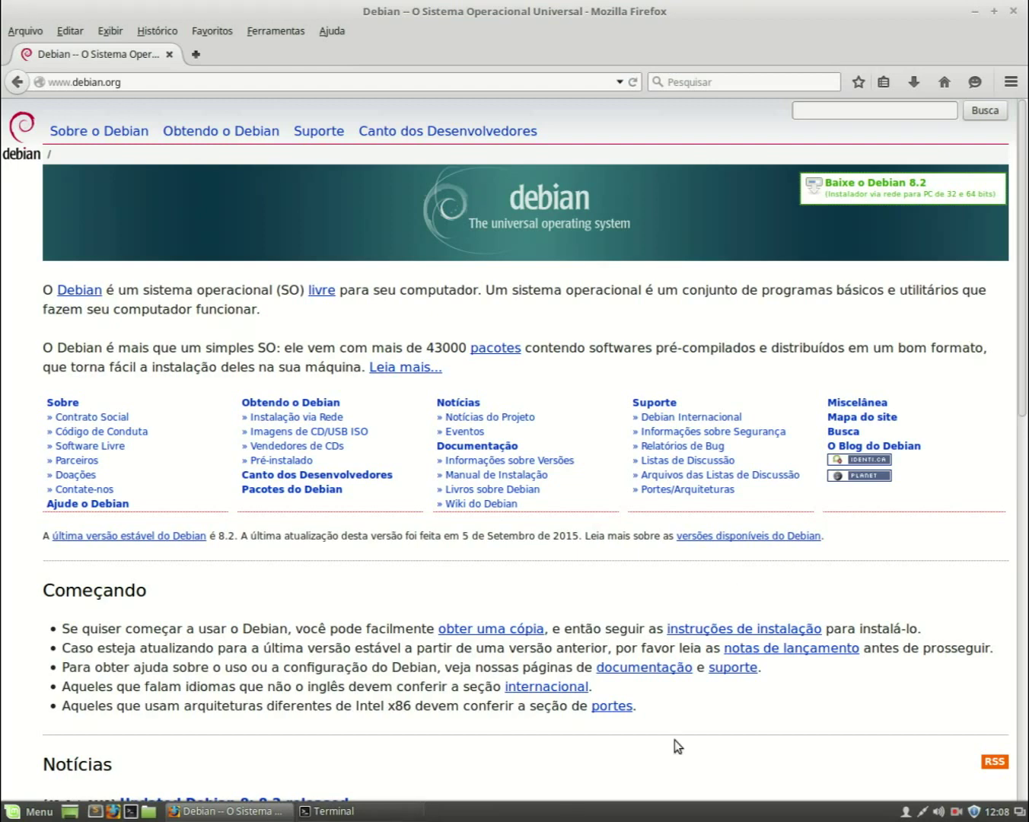
Switch to the terminal, leave the root session with exit, and clear the screen
{"action": "left_click", "coordinate": [336, 811]}
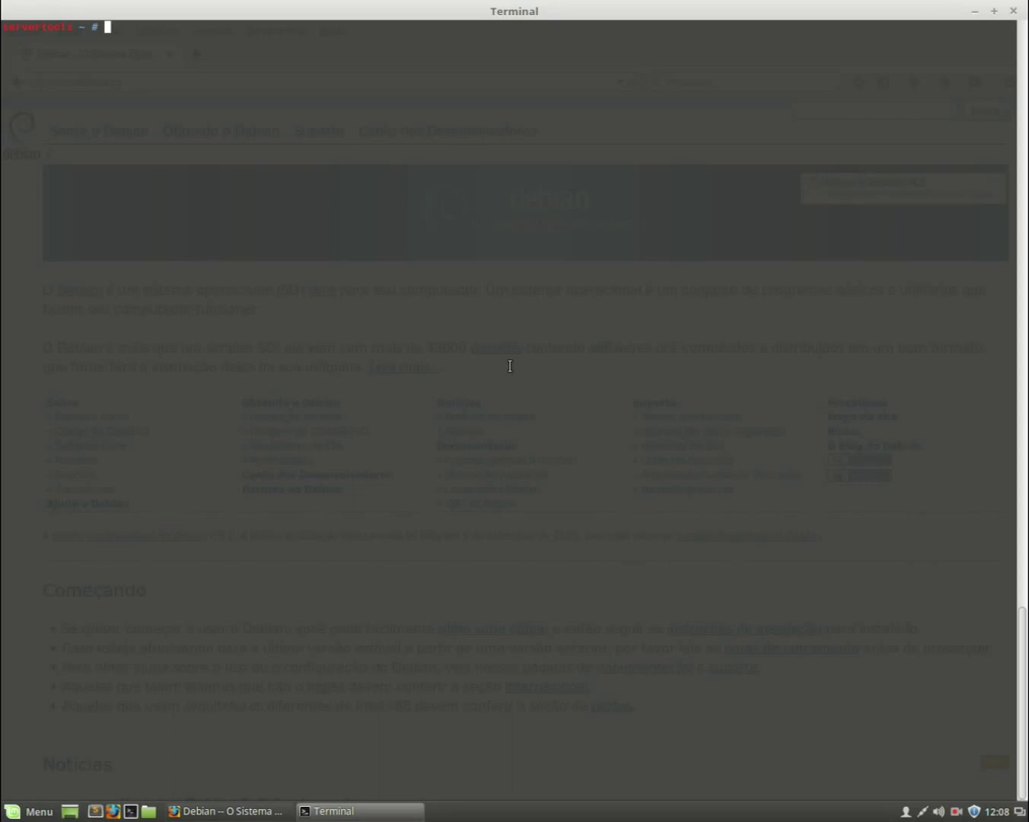
{"action": "left_click_drag", "start_coordinate": [91, 31], "coordinate": [100, 33]}
{"action": "left_click", "coordinate": [99, 25]}
{"action": "type", "text": "exit"}
{"action": "key", "text": "Return"}
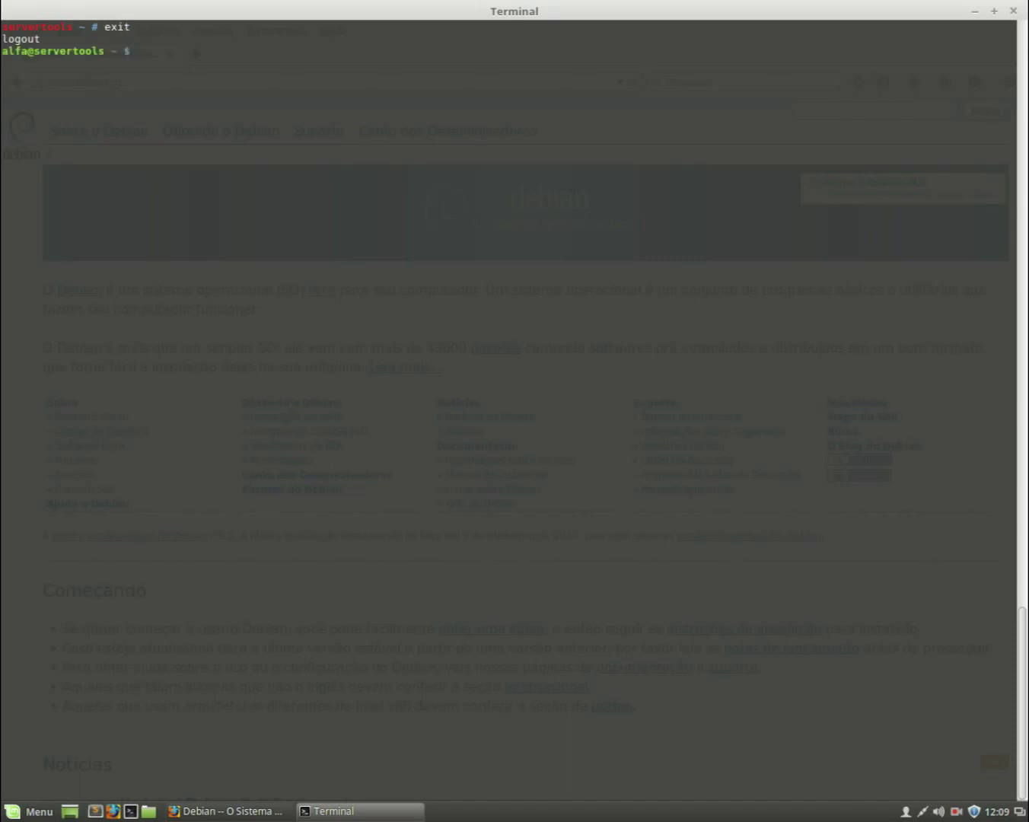
{"action": "type", "text": "clear"}
{"action": "key", "text": "Return"}
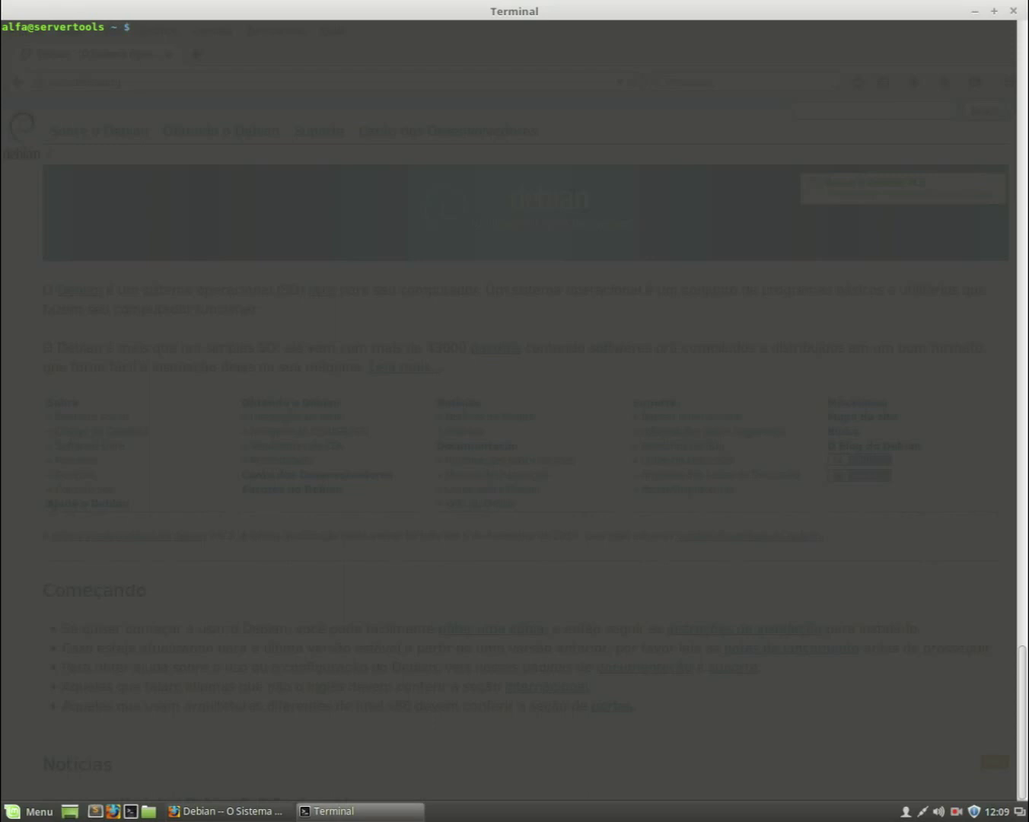
Examine the username, hostname and $ symbol in the regular user's shell prompt
{"action": "left_click_drag", "start_coordinate": [28, 27], "coordinate": [10, 27]}
{"action": "left_click", "coordinate": [38, 29]}
{"action": "left_click_drag", "start_coordinate": [38, 28], "coordinate": [105, 29]}
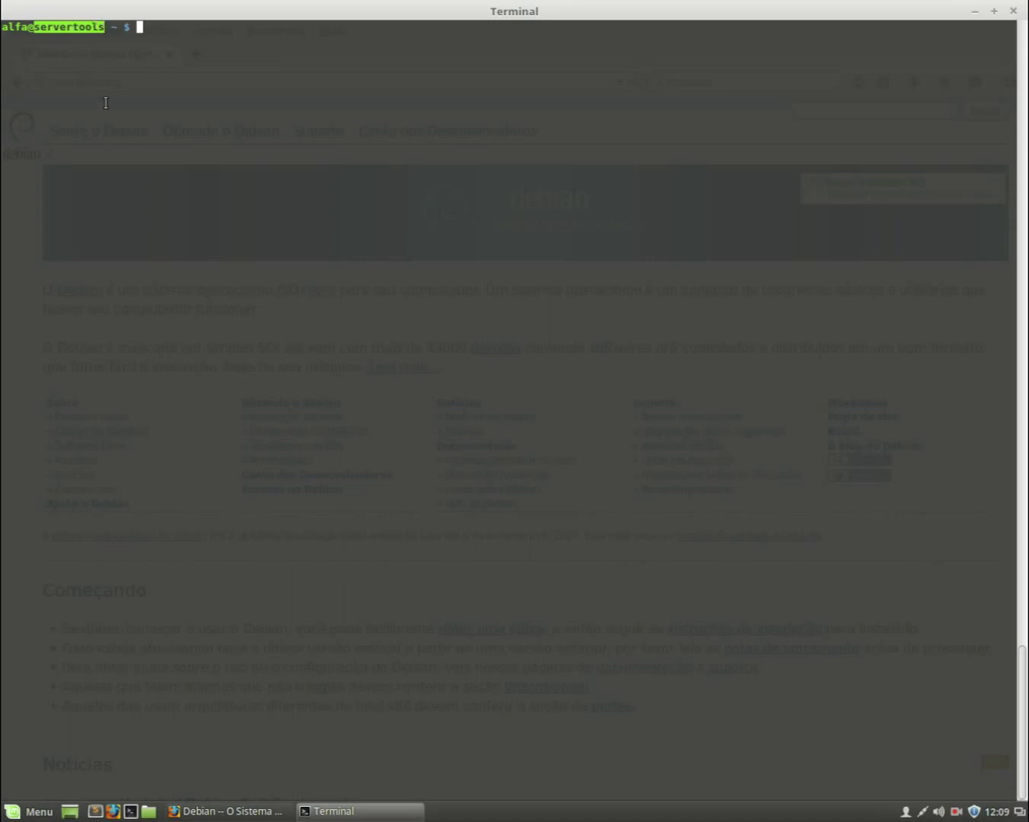
{"action": "left_click", "coordinate": [229, 113]}
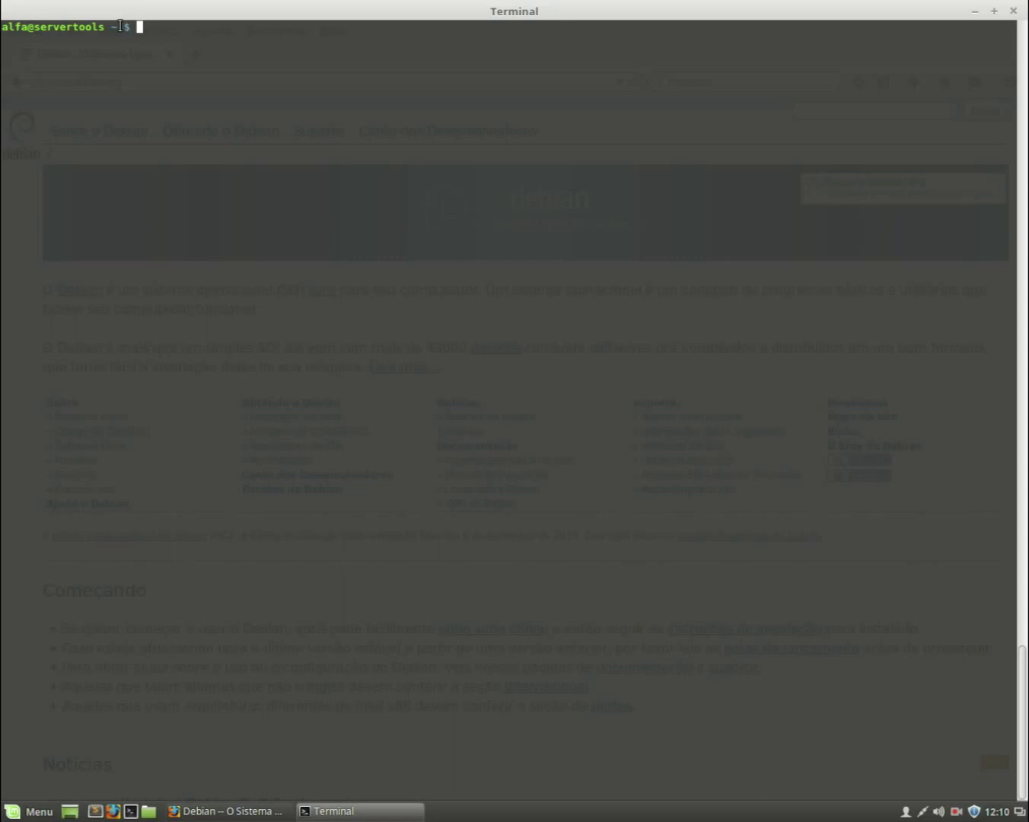
{"action": "left_click_drag", "start_coordinate": [123, 25], "coordinate": [132, 27]}
{"action": "left_click", "coordinate": [289, 73]}
Become root with su - by entering the root password, and clear the terminal screen
{"action": "type", "text": "su -"}
{"action": "key", "text": "Return"}
{"action": "key", "text": "Return"}
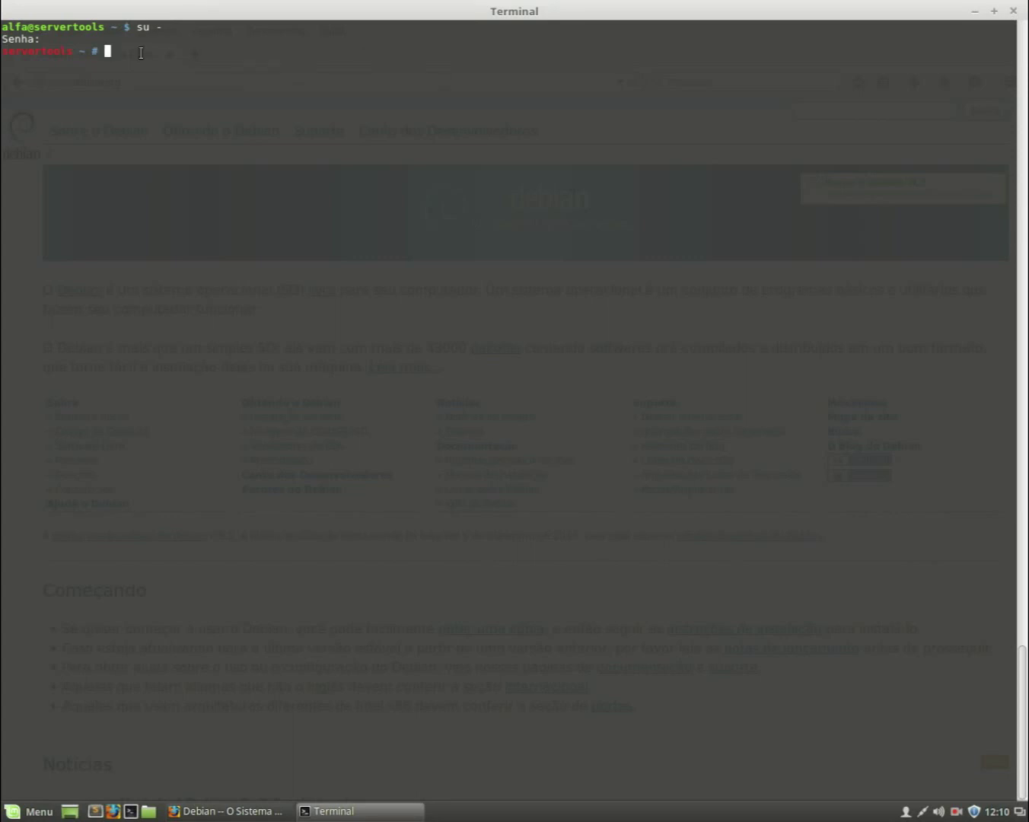
{"action": "double_click", "coordinate": [93, 50]}
{"action": "left_click", "coordinate": [233, 103]}
{"action": "type", "text": "clear"}
{"action": "key", "text": "Return"}
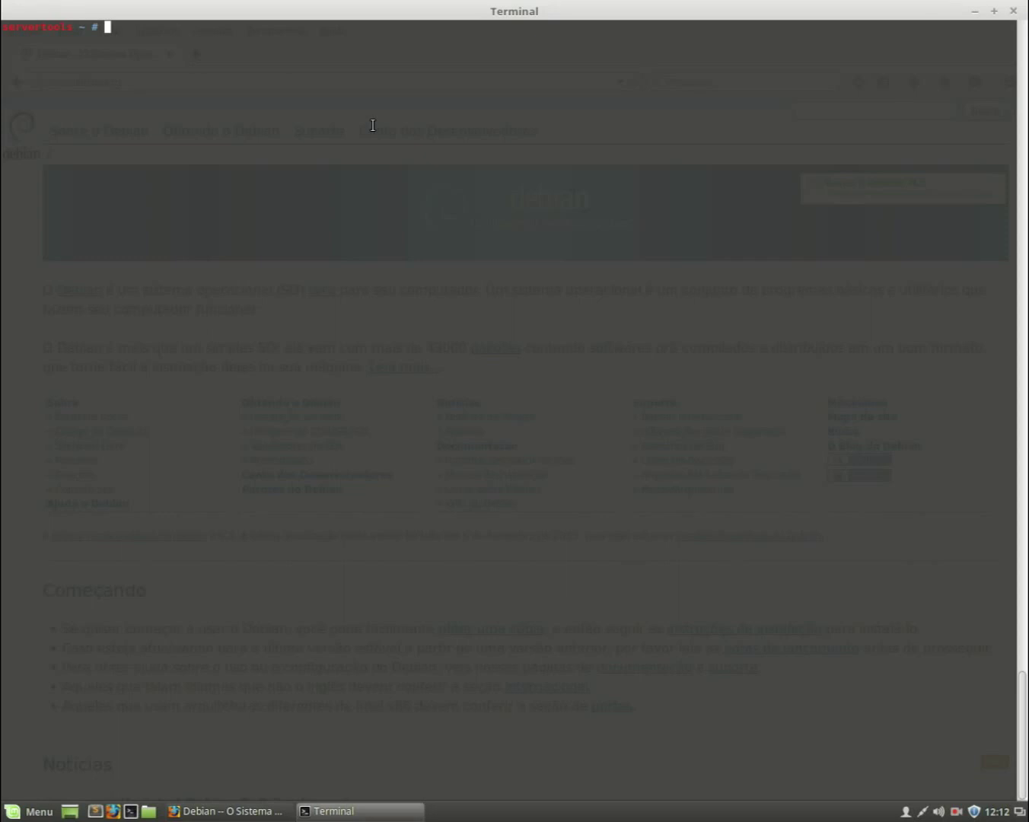
Search the available packages for virtualbox with aptitude
{"action": "type", "text": "aptitude  search virtual"}
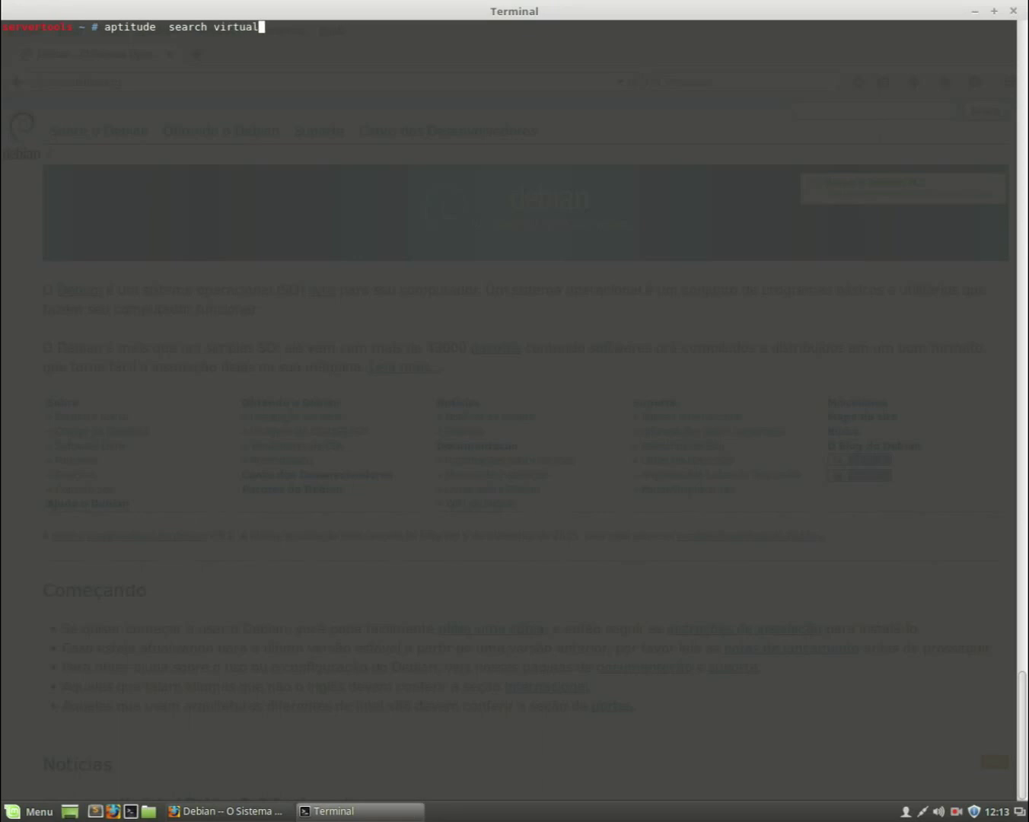
{"action": "type", "text": "box"}
{"action": "key", "text": "Return"}
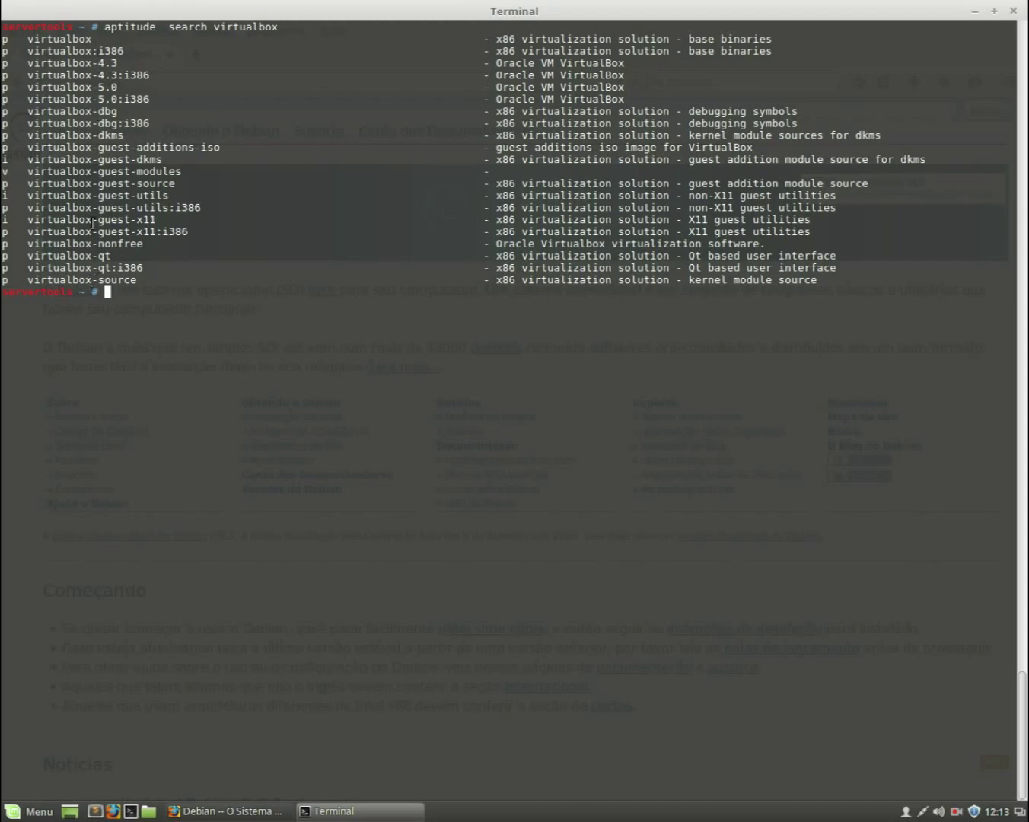
Examine the virtualbox-4.3 and virtualbox-5.0 packages and their i386 variants in the search results
{"action": "left_click_drag", "start_coordinate": [29, 64], "coordinate": [118, 64]}
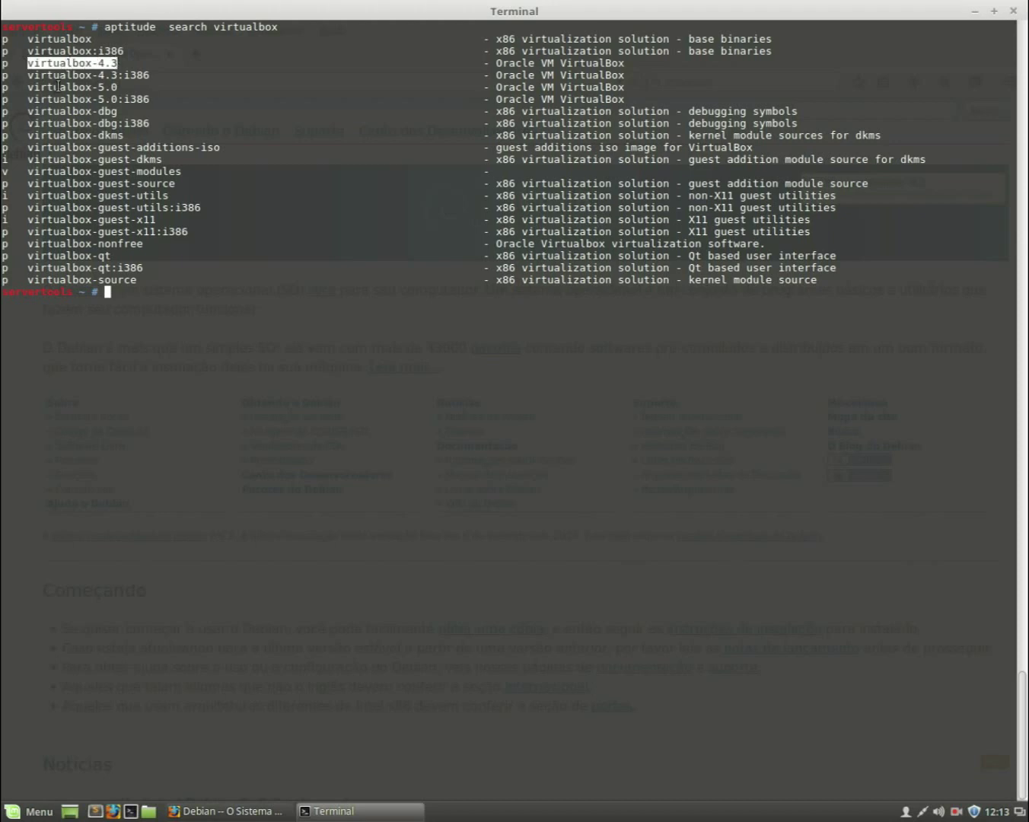
{"action": "left_click_drag", "start_coordinate": [28, 76], "coordinate": [151, 77]}
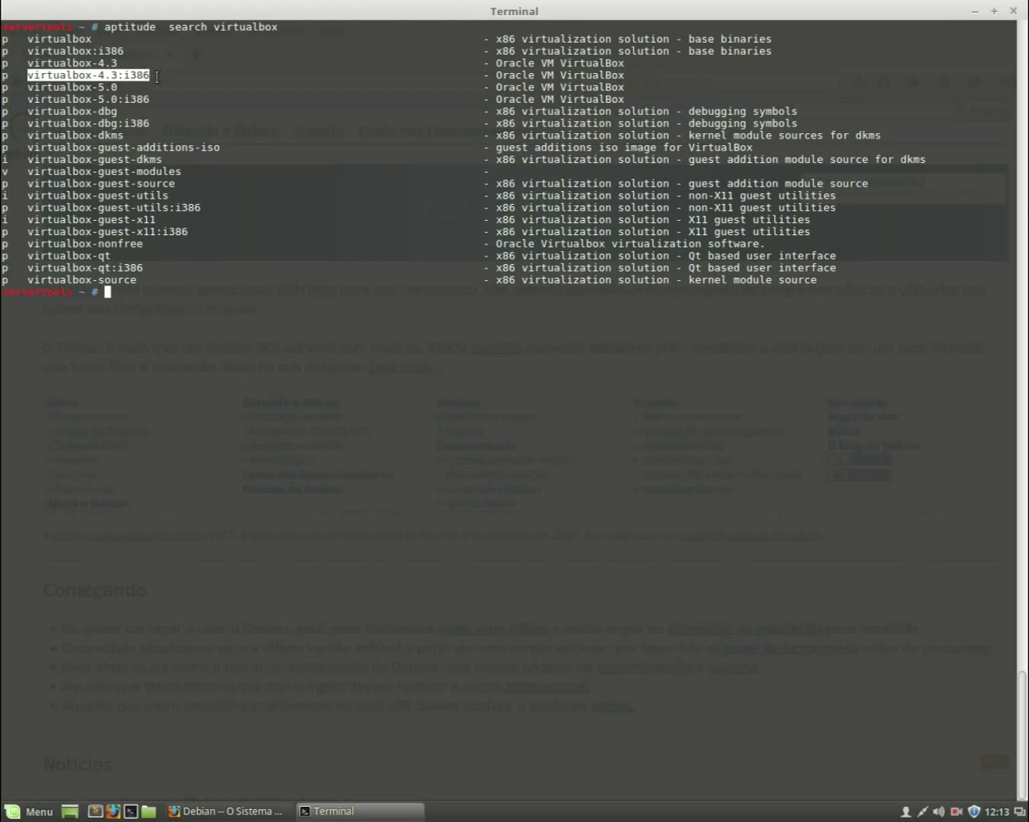
{"action": "left_click", "coordinate": [162, 77]}
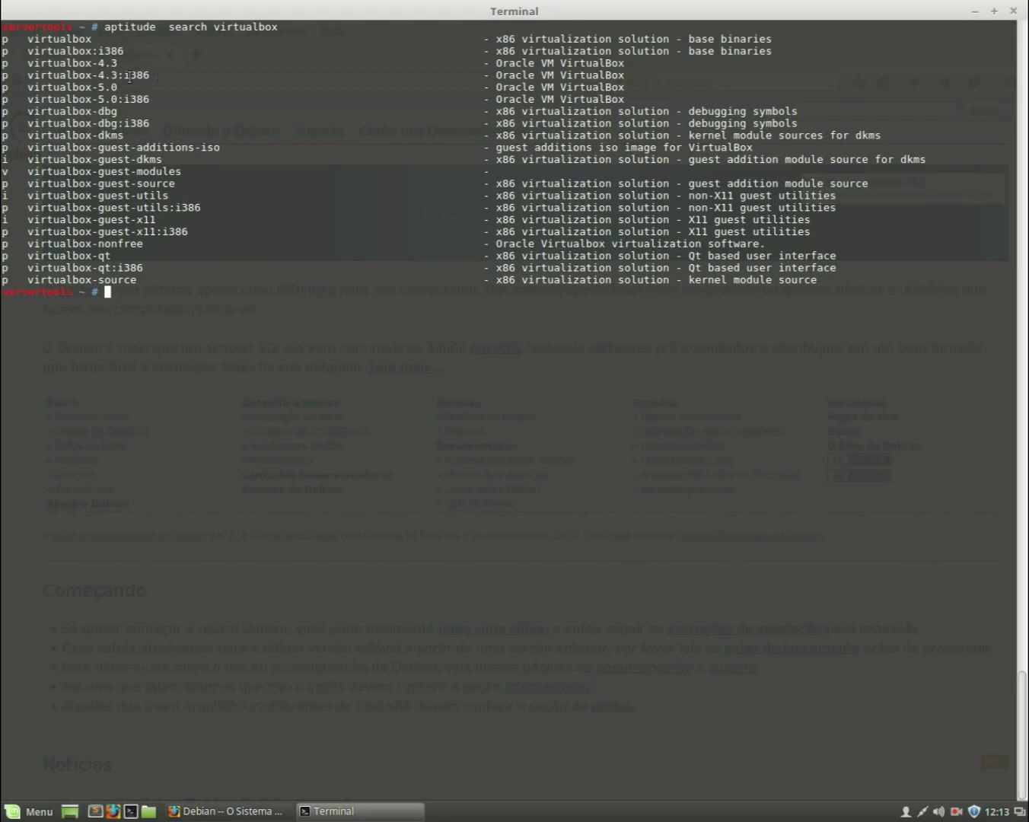
{"action": "left_click_drag", "start_coordinate": [123, 77], "coordinate": [150, 76]}
{"action": "left_click_drag", "start_coordinate": [22, 88], "coordinate": [128, 89]}
{"action": "key", "text": "ctrl+c"}
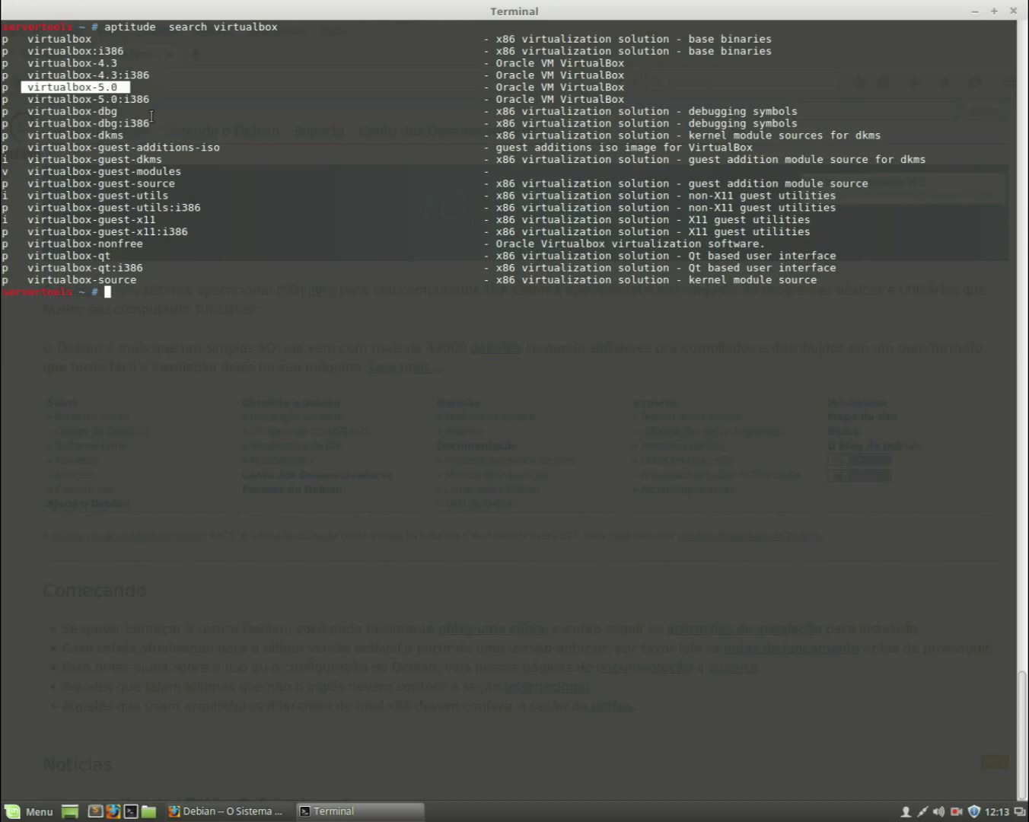
{"action": "left_click_drag", "start_coordinate": [27, 100], "coordinate": [140, 106]}
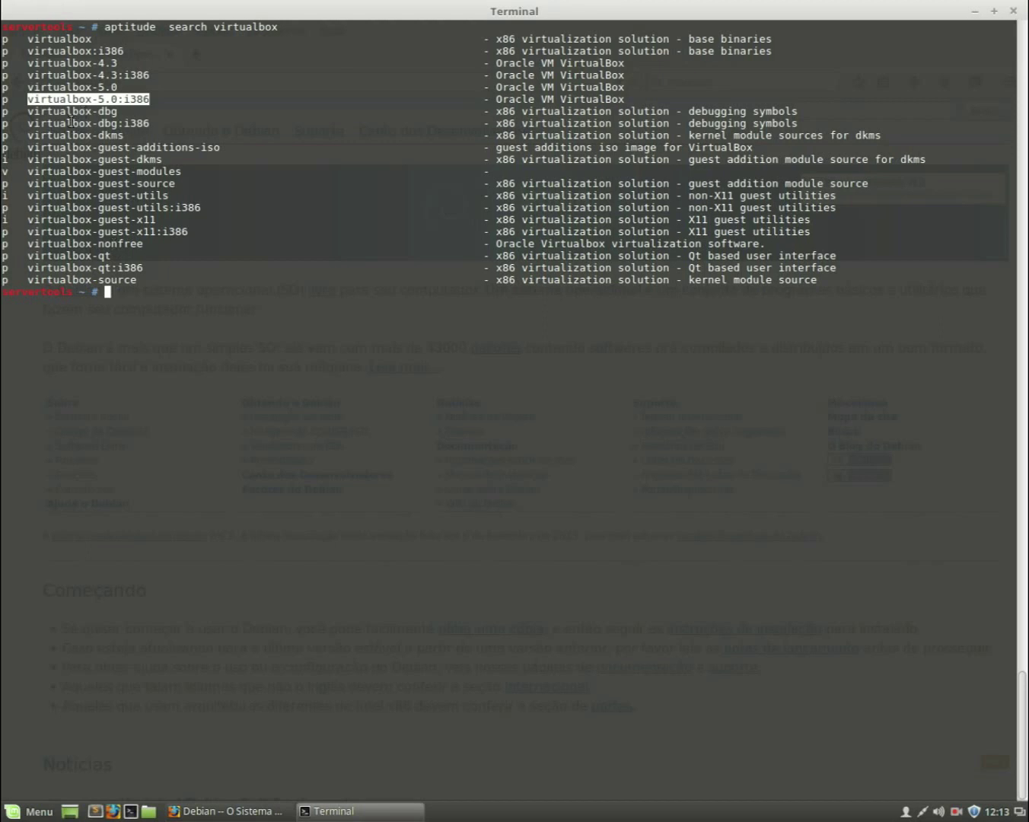
Pick out the virtualbox package in the search results and enter aptitude install virtualbox at the root prompt without running it
{"action": "left_click", "coordinate": [46, 111]}
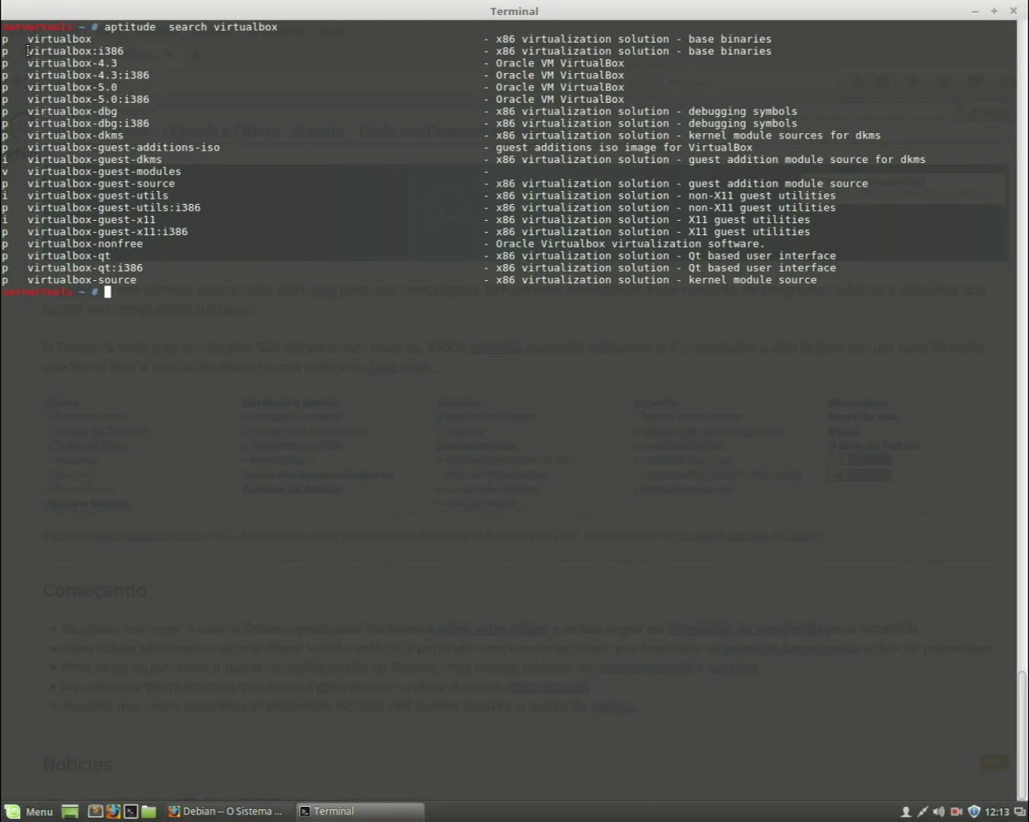
{"action": "left_click_drag", "start_coordinate": [28, 39], "coordinate": [99, 39]}
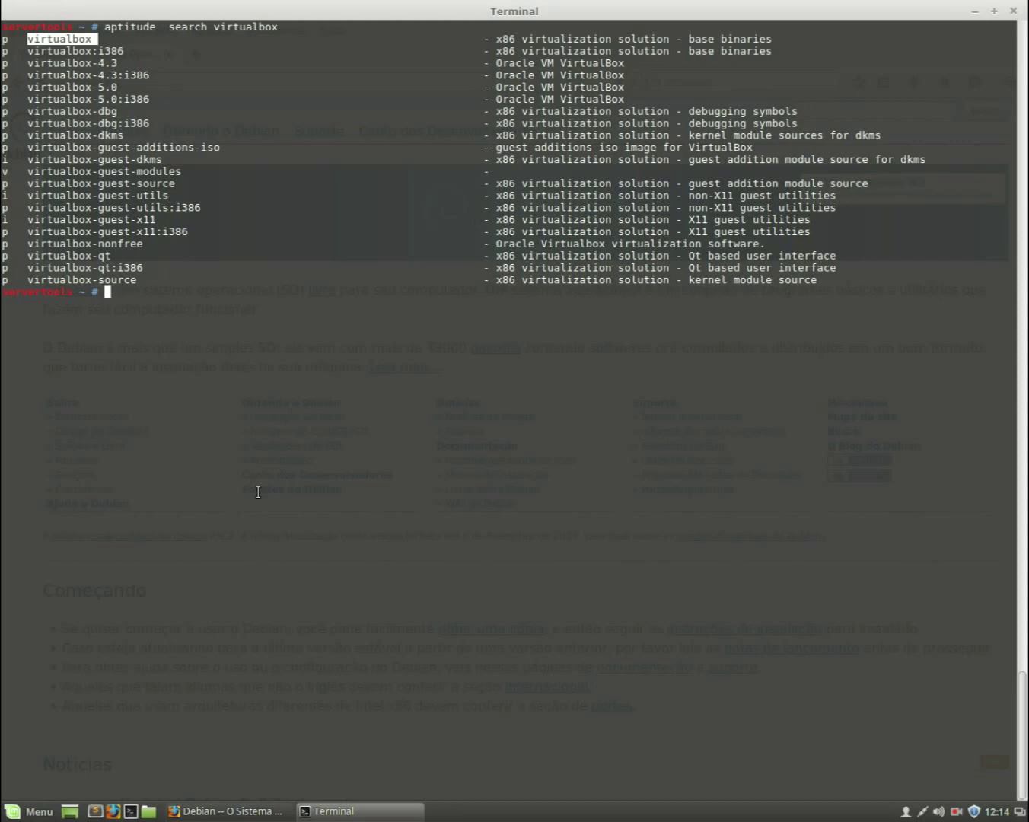
{"action": "type", "text": "aptitude install "}
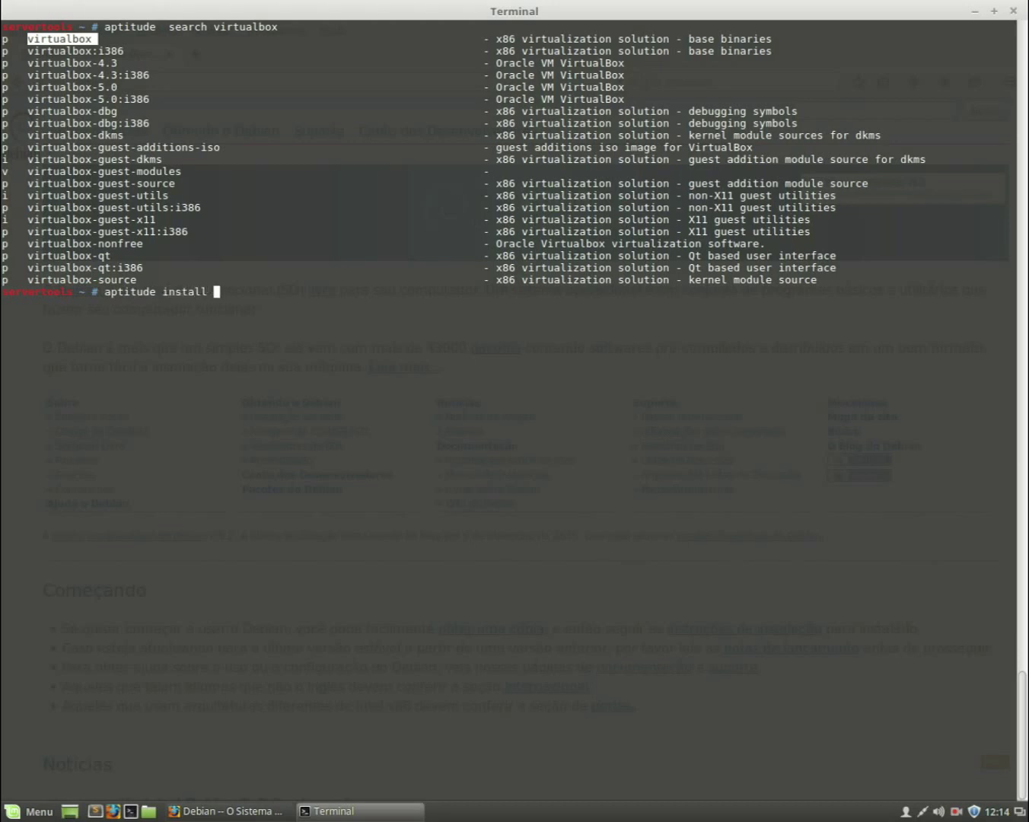
{"action": "type", "text": "virtualbox"}
Replace the package name in the pending aptitude install command with virtualbox-5.0 copied from the search results
{"action": "key", "text": "BackSpace"}
{"action": "key", "text": "BackSpace"}
{"action": "key", "text": "BackSpace"}
{"action": "key", "text": "BackSpace"}
{"action": "key", "text": "BackSpace"}
{"action": "key", "text": "BackSpace"}
{"action": "key", "text": "BackSpace"}
{"action": "key", "text": "BackSpace"}
{"action": "key", "text": "BackSpace"}
{"action": "key", "text": "BackSpace"}
{"action": "left_click", "coordinate": [167, 105]}
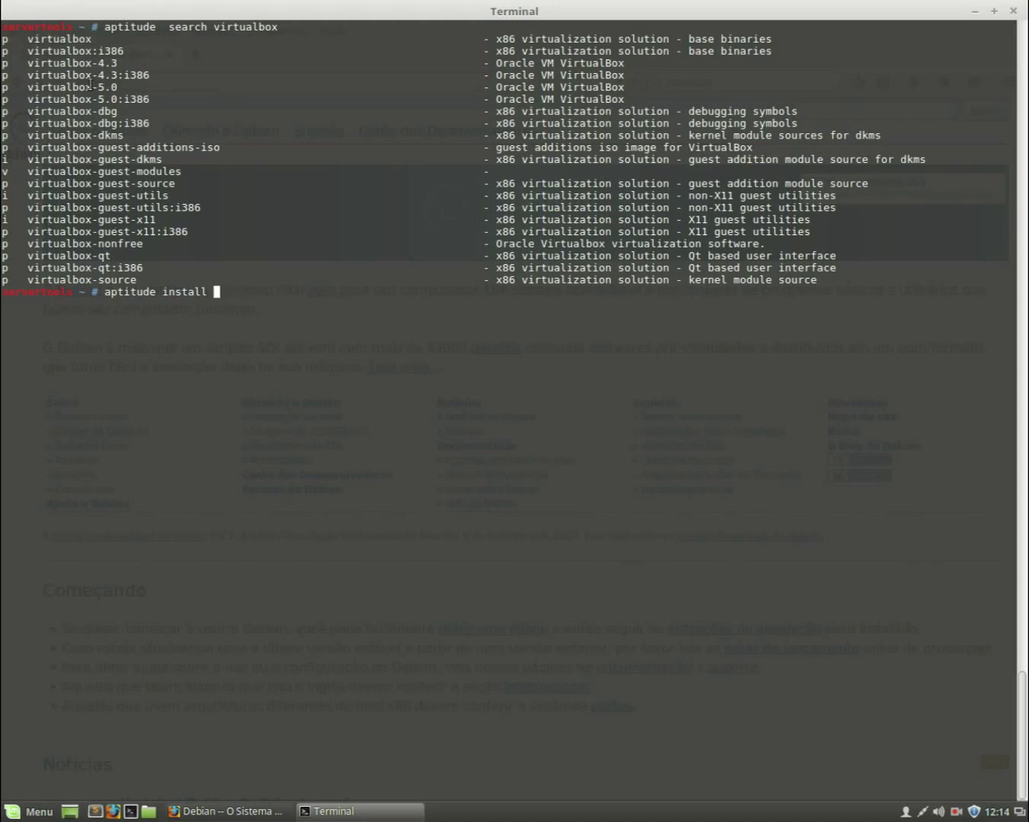
{"action": "left_click_drag", "start_coordinate": [29, 86], "coordinate": [100, 87]}
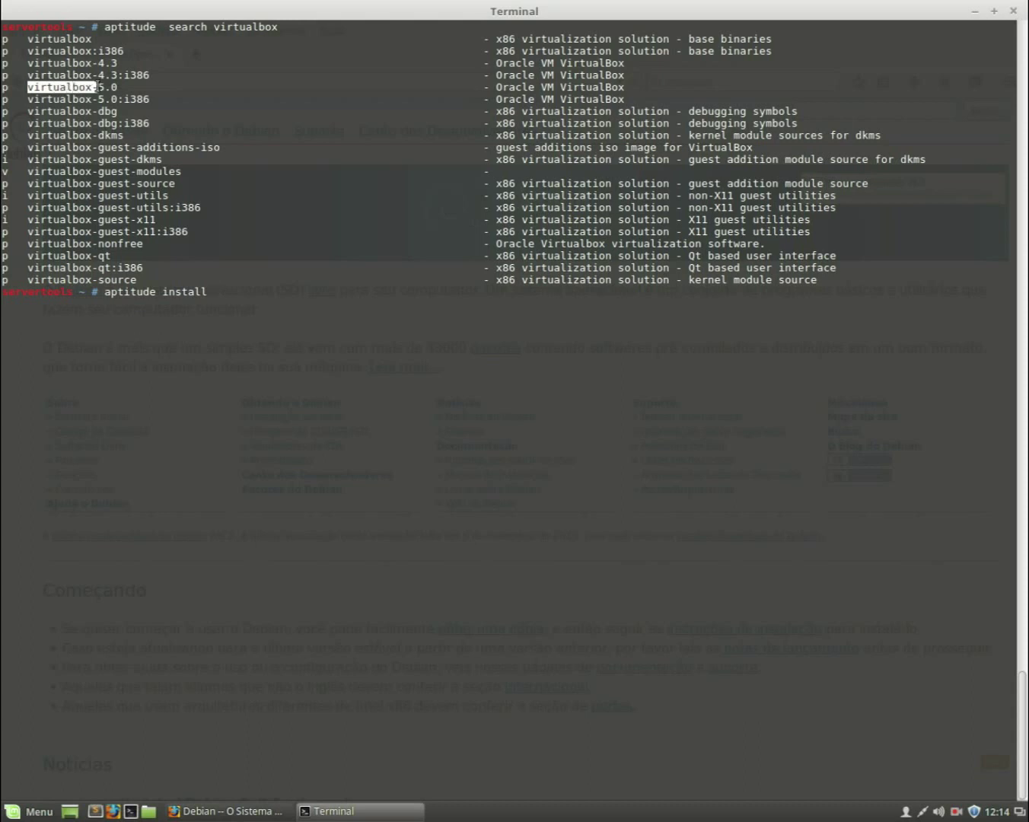
{"action": "left_click", "coordinate": [288, 81]}
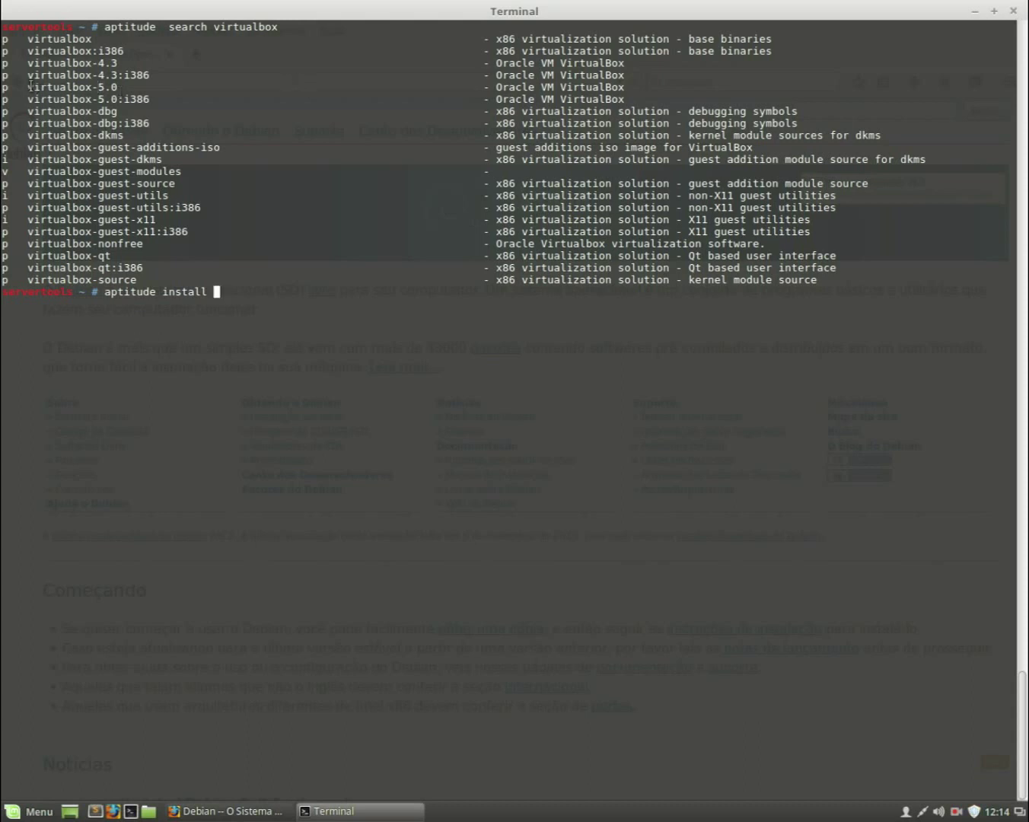
{"action": "left_click_drag", "start_coordinate": [29, 86], "coordinate": [123, 87]}
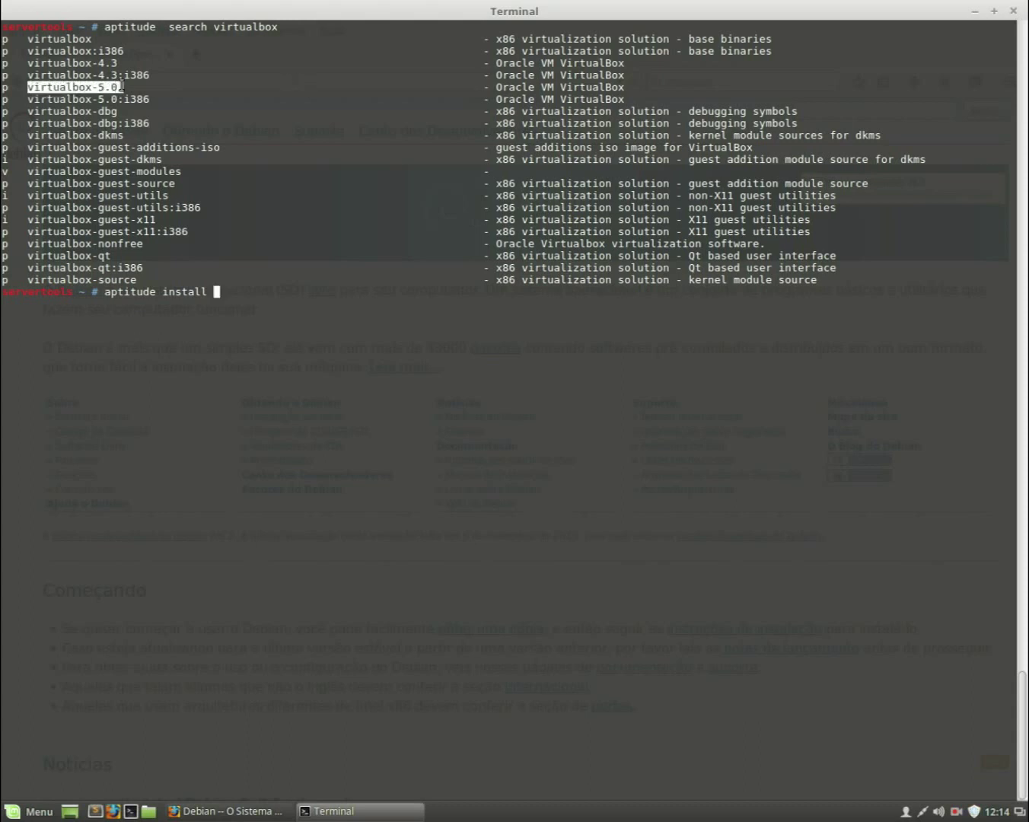
{"action": "middle_click", "coordinate": [265, 295]}
Reduce the package name to virtualbox and run aptitude install virtualbox
{"action": "key", "text": "BackSpace"}
{"action": "key", "text": "BackSpace"}
{"action": "key", "text": "BackSpace"}
{"action": "key", "text": "BackSpace"}
{"action": "key", "text": "BackSpace"}
{"action": "key", "text": "Return"}
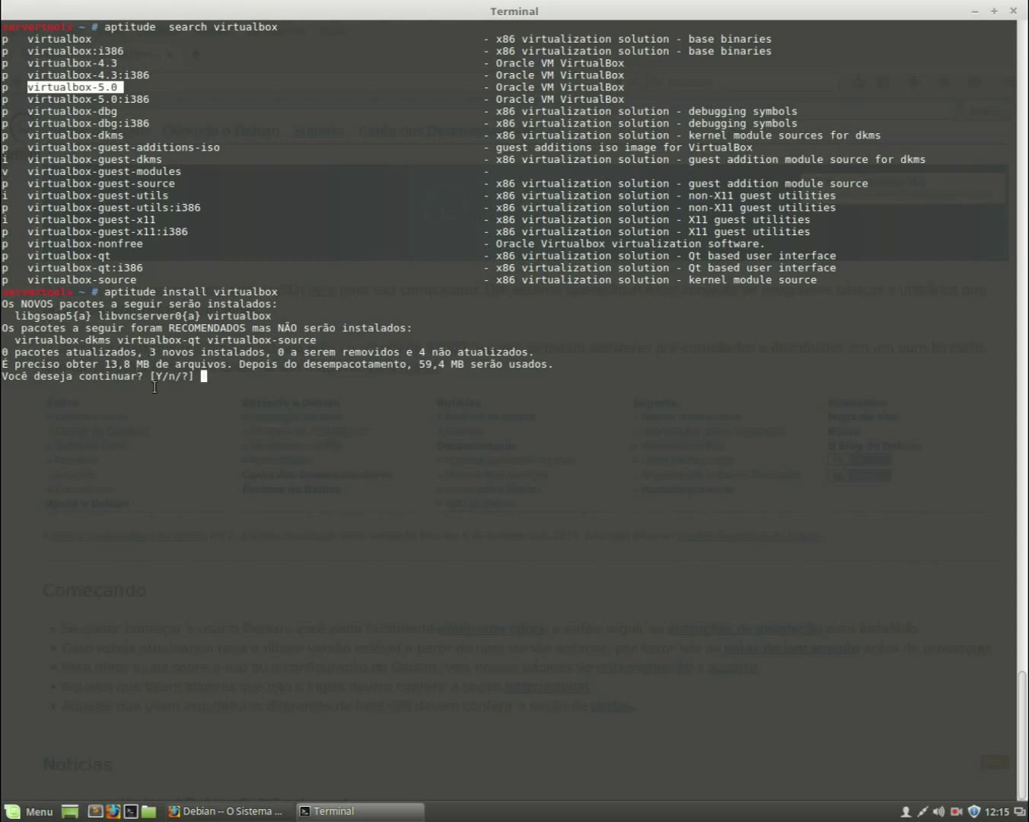
Examine the list of new packages that aptitude proposes to install, including the libgsoap5 and libvncserver0 dependencies
{"action": "left_click_drag", "start_coordinate": [9, 315], "coordinate": [269, 314]}
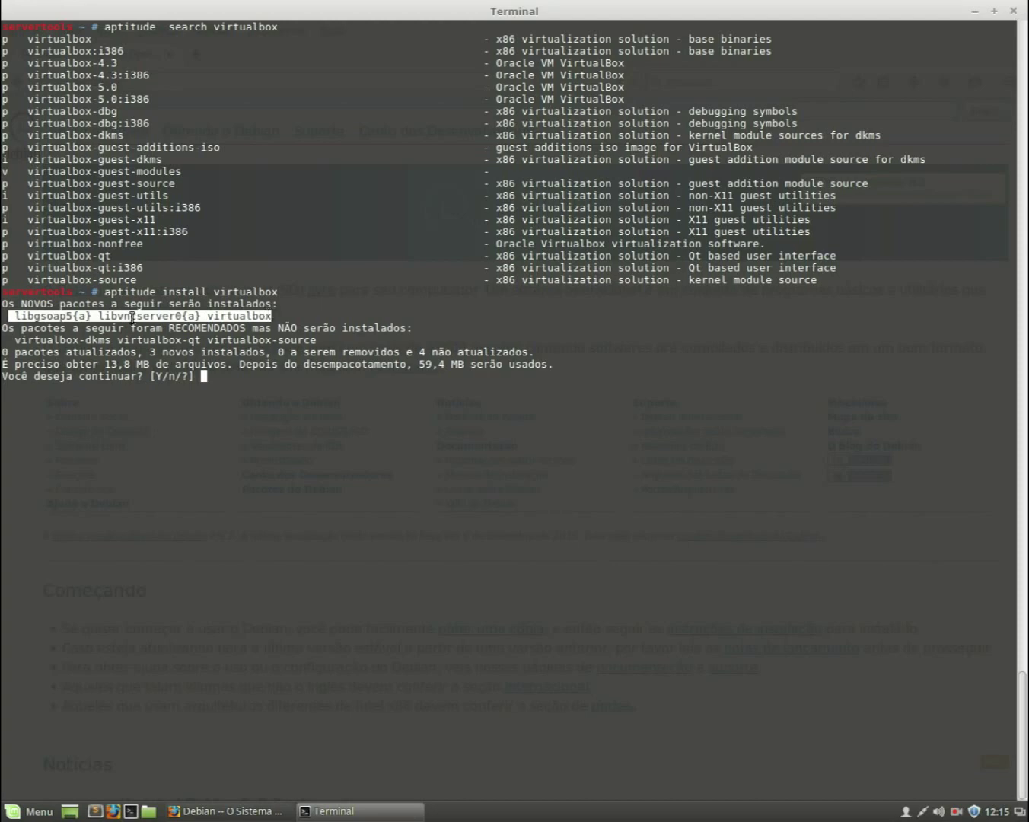
{"action": "left_click", "coordinate": [37, 315]}
{"action": "left_click_drag", "start_coordinate": [9, 315], "coordinate": [208, 315]}
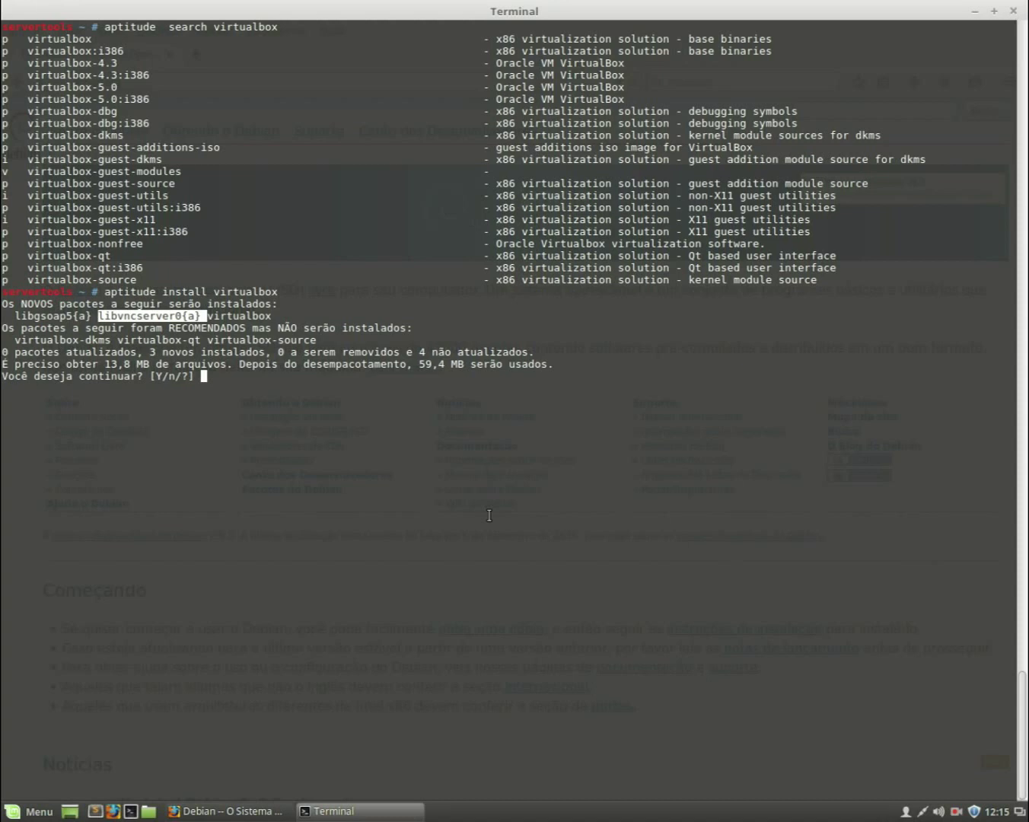
{"action": "left_click_drag", "start_coordinate": [8, 315], "coordinate": [207, 315]}
{"action": "left_click", "coordinate": [199, 315]}
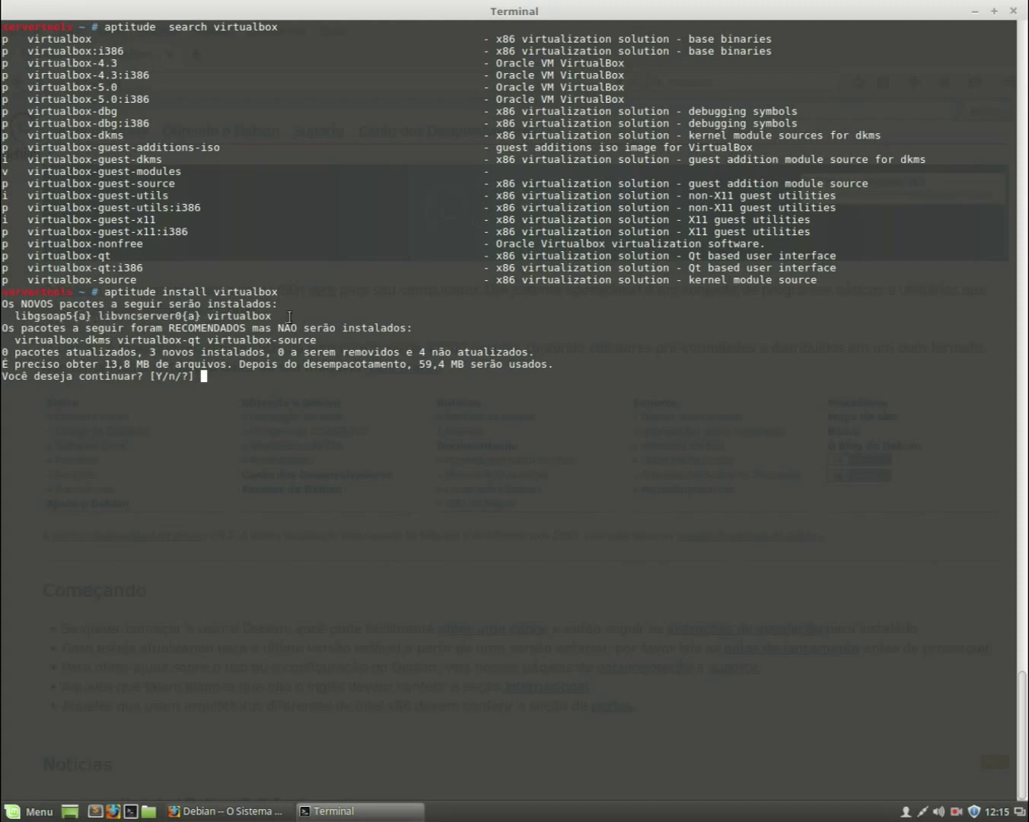
{"action": "left_click_drag", "start_coordinate": [207, 316], "coordinate": [272, 315]}
{"action": "left_click", "coordinate": [131, 408]}
Examine the recommended packages virtualbox-dkms, virtualbox-qt and virtualbox-source that are left out of the installation
{"action": "left_click_drag", "start_coordinate": [8, 339], "coordinate": [317, 341]}
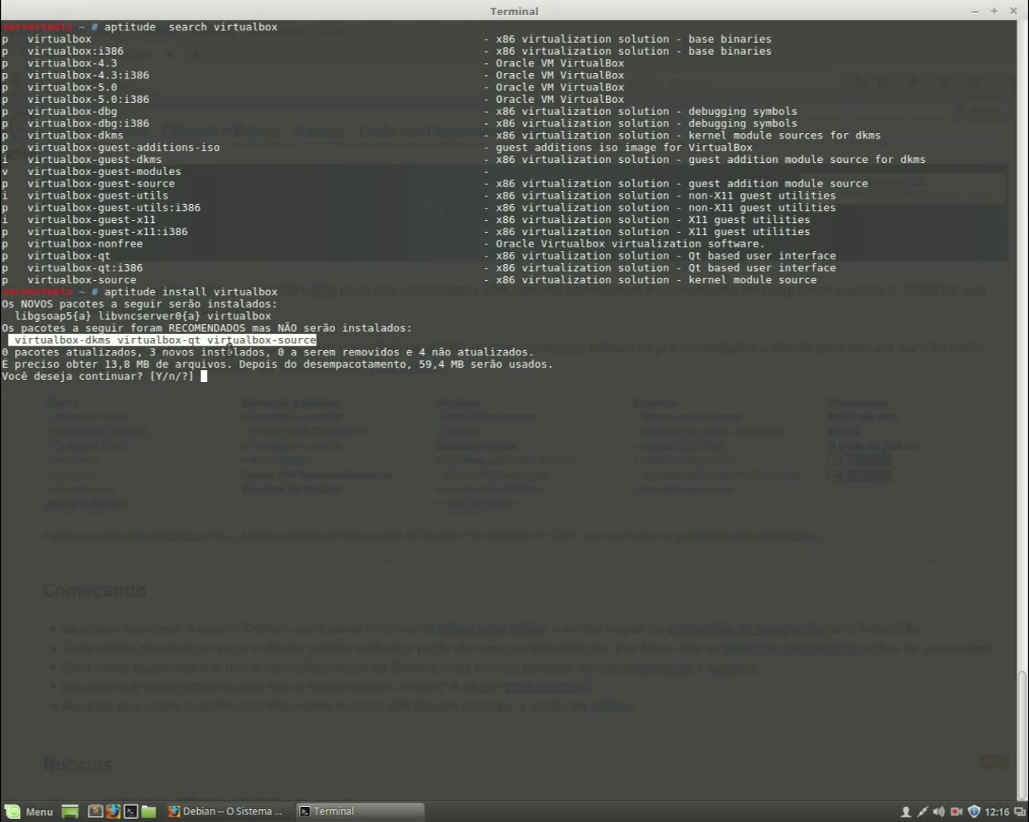
{"action": "left_click", "coordinate": [114, 379]}
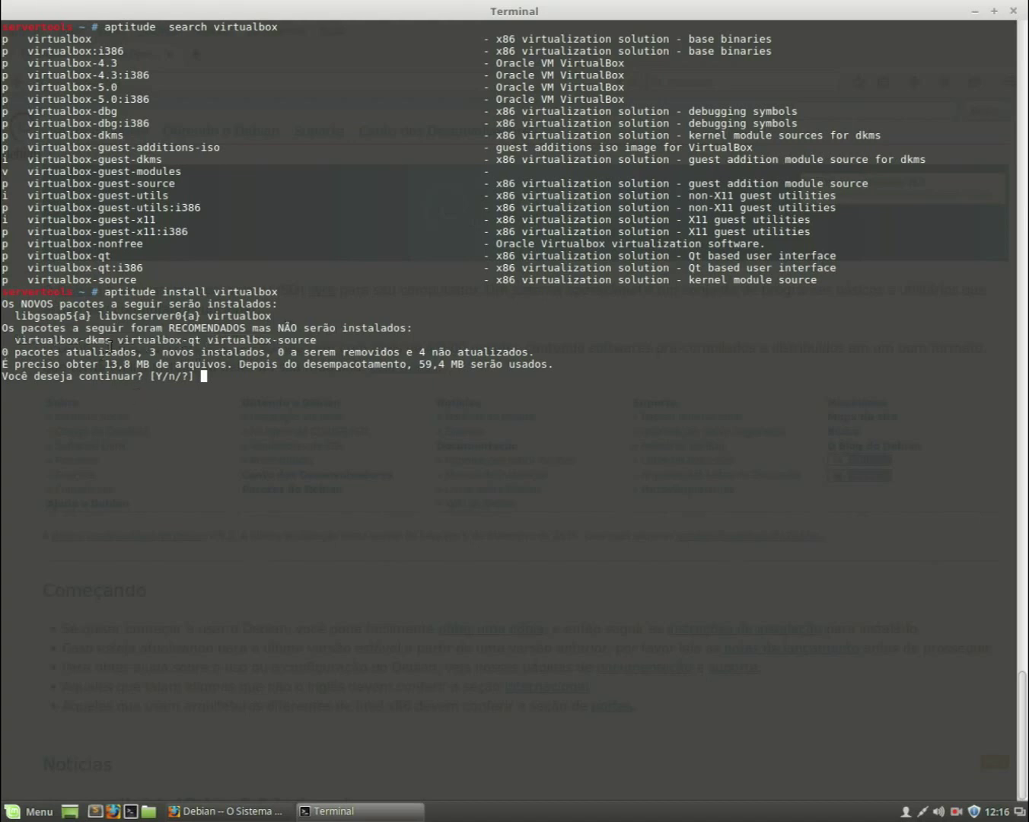
{"action": "left_click_drag", "start_coordinate": [112, 340], "coordinate": [13, 339]}
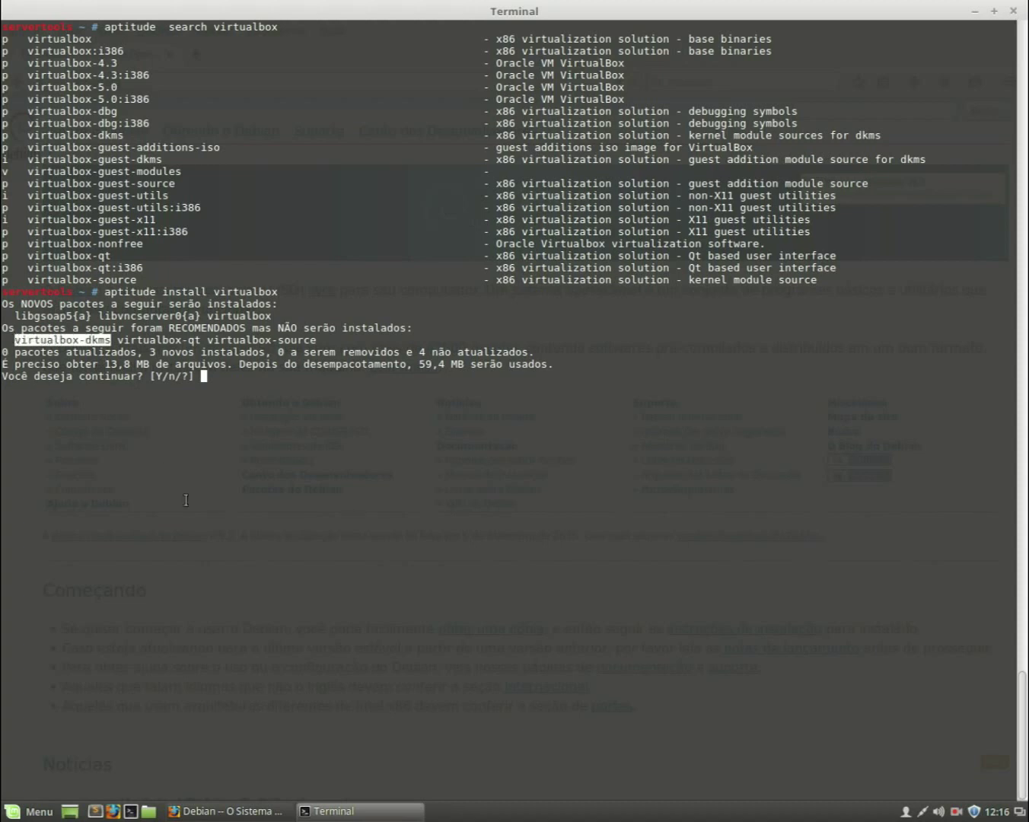
{"action": "left_click", "coordinate": [97, 340]}
{"action": "left_click_drag", "start_coordinate": [85, 340], "coordinate": [111, 340]}
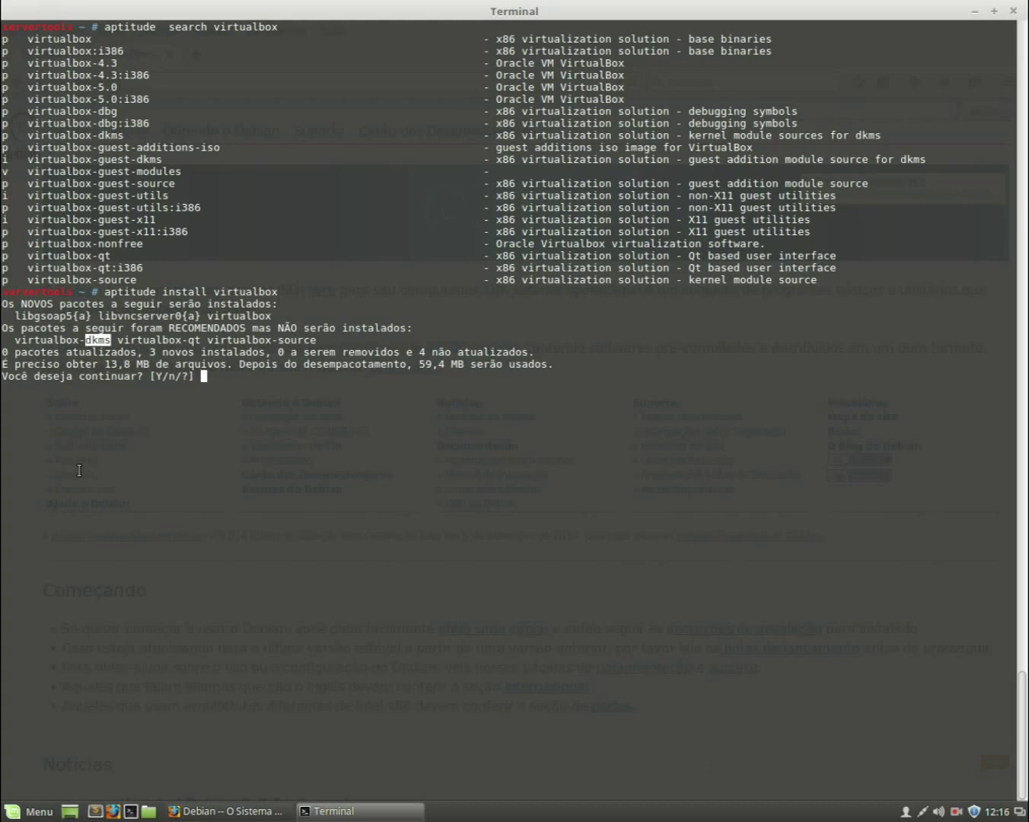
{"action": "left_click_drag", "start_coordinate": [116, 339], "coordinate": [203, 341]}
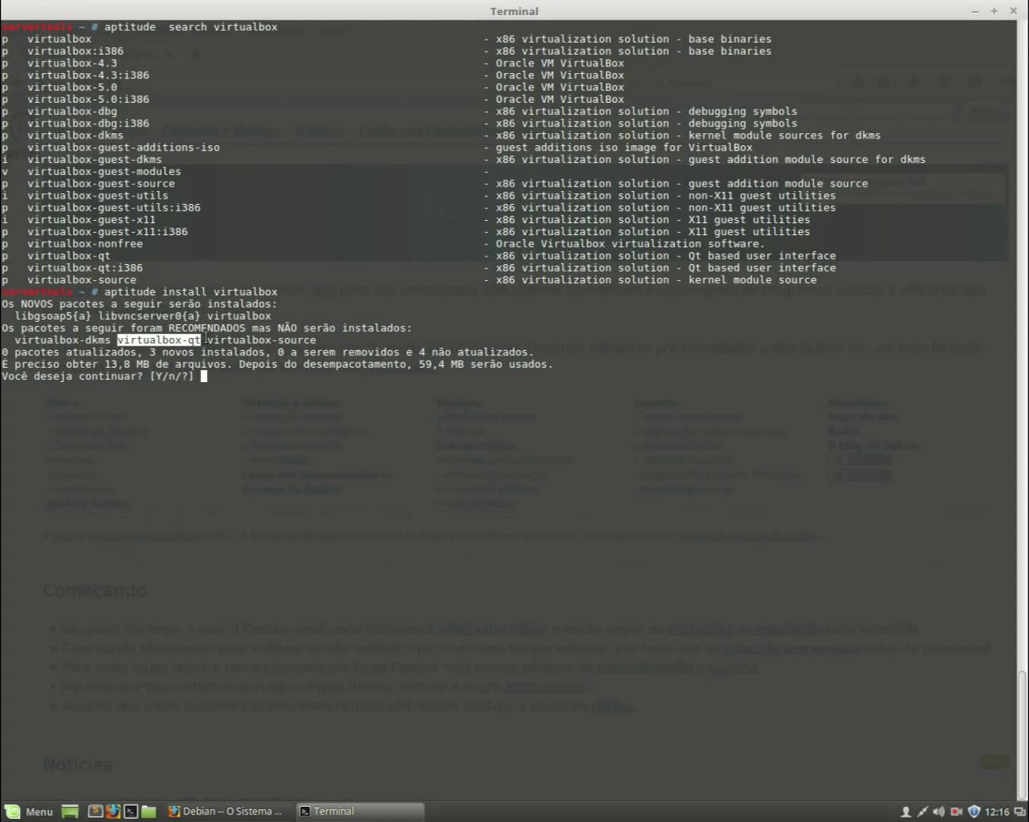
{"action": "left_click_drag", "start_coordinate": [208, 340], "coordinate": [322, 342]}
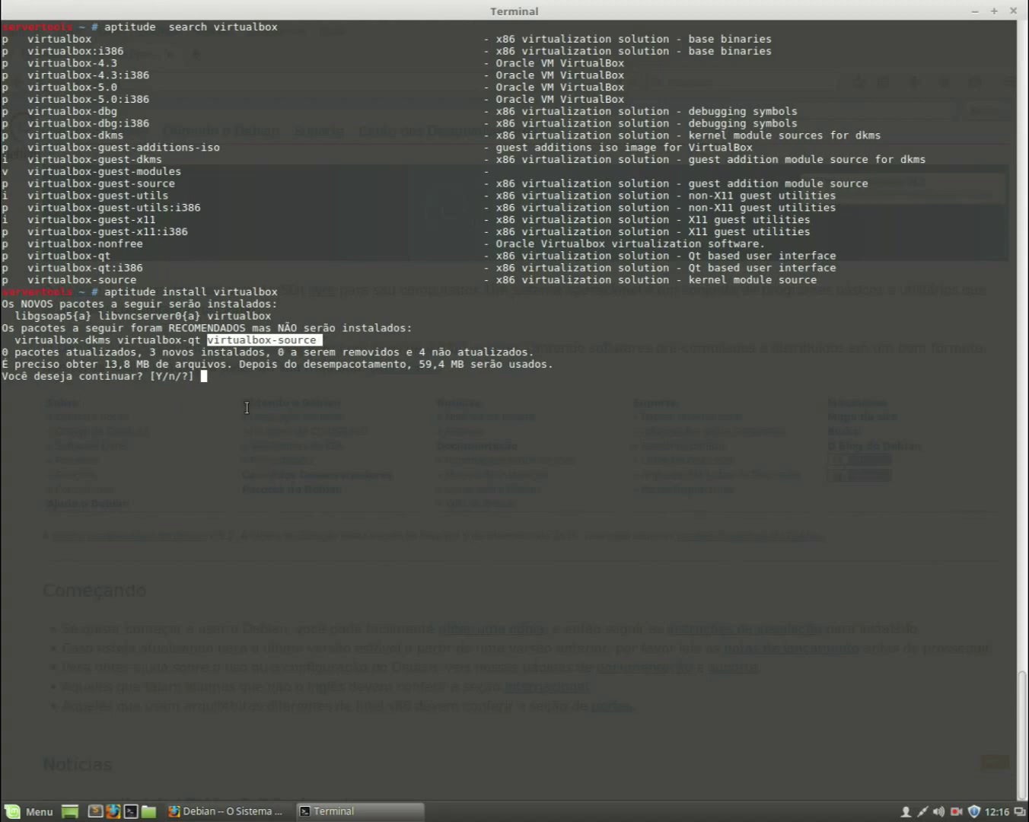
{"action": "left_click", "coordinate": [227, 388]}
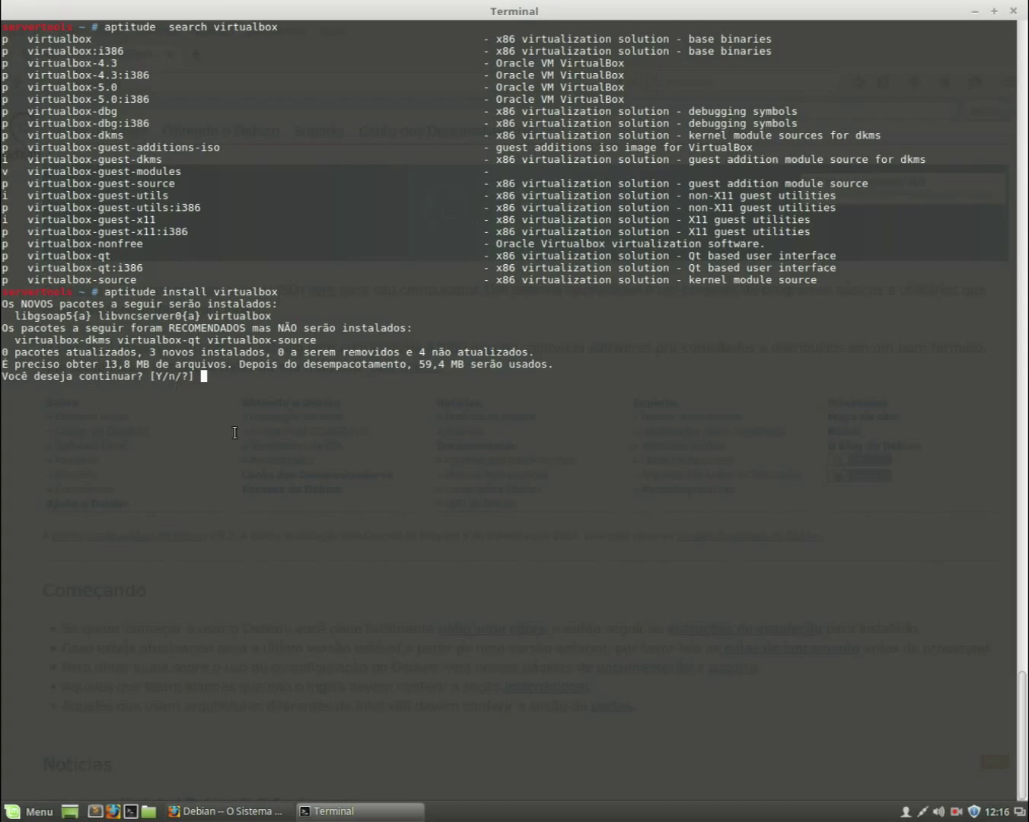
Confirm the virtualbox installation with Y and check the source of the package download
{"action": "left_click_drag", "start_coordinate": [154, 378], "coordinate": [163, 378]}
{"action": "left_click", "coordinate": [163, 377]}
{"action": "type", "text": "Y"}
{"action": "key", "text": "Return"}
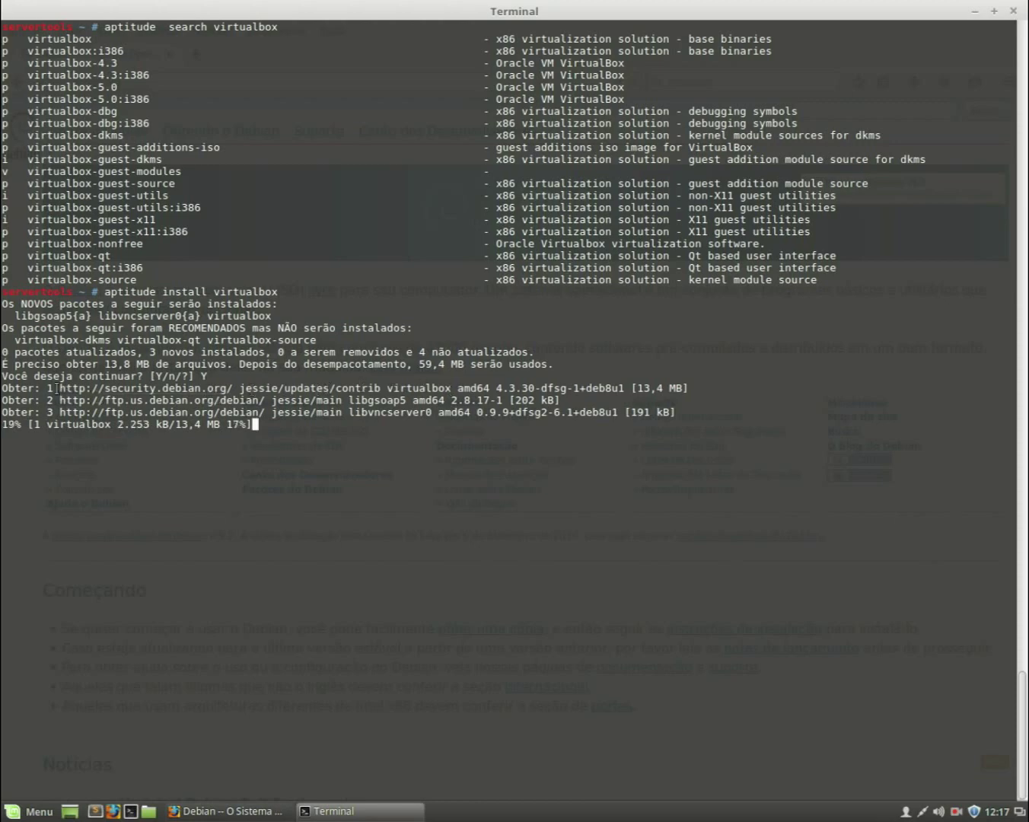
{"action": "left_click_drag", "start_coordinate": [58, 388], "coordinate": [676, 388]}
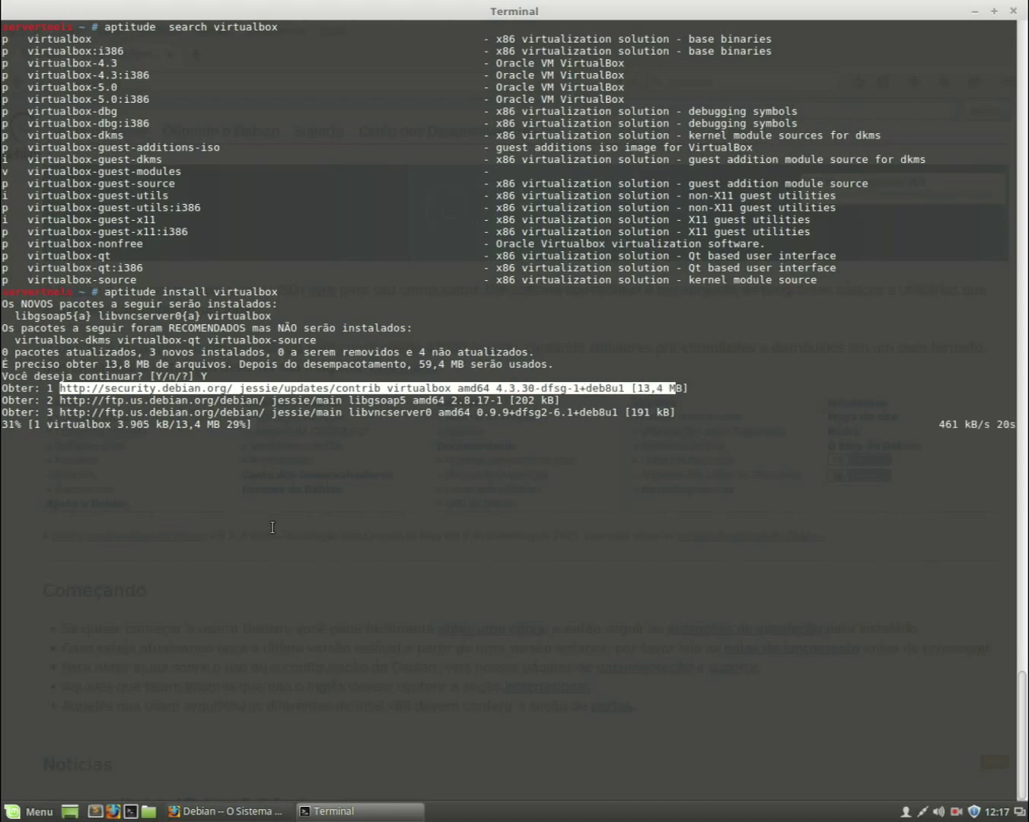
{"action": "left_click", "coordinate": [443, 519]}
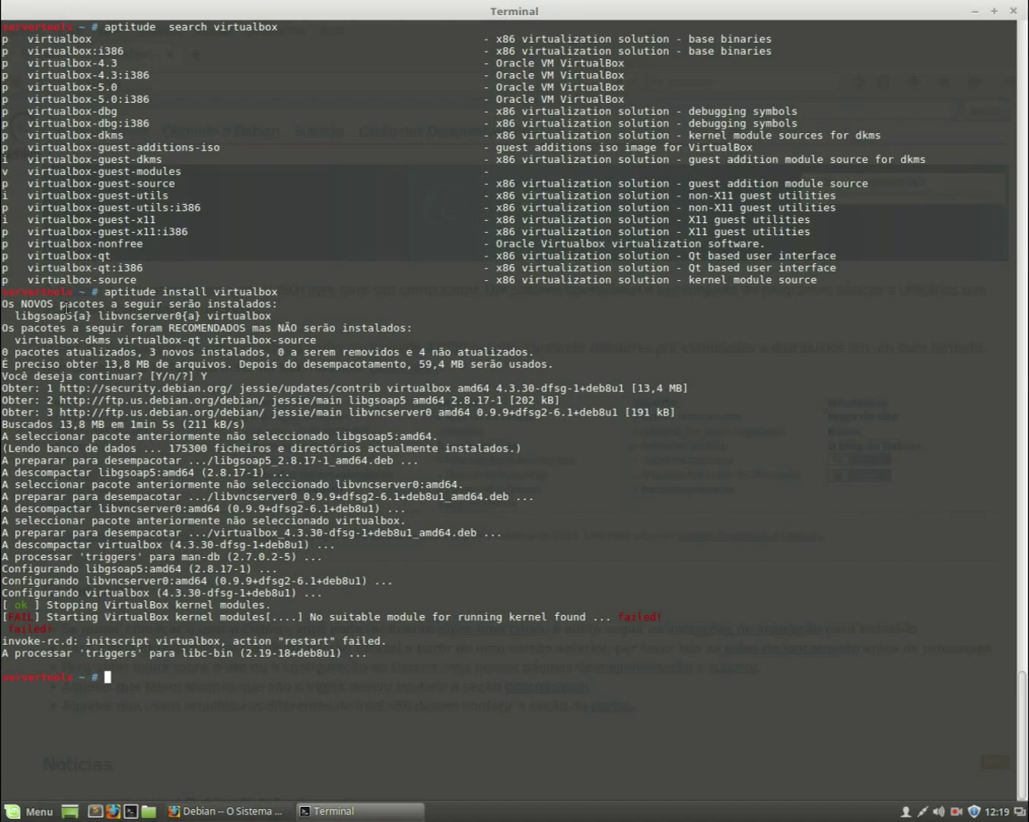
Install the recommended packages virtualbox-dkms, virtualbox-qt and virtualbox-source with aptitude, accepting the default answer to continue
{"action": "left_click_drag", "start_coordinate": [14, 343], "coordinate": [322, 341]}
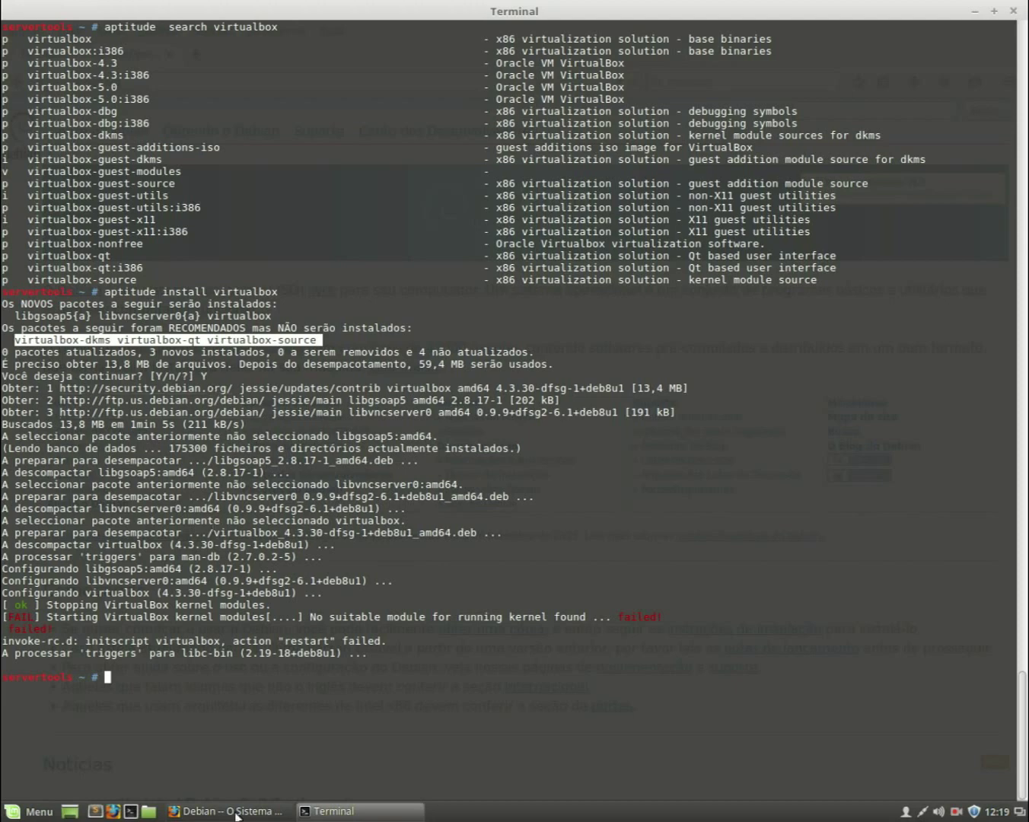
{"action": "middle_click", "coordinate": [195, 732]}
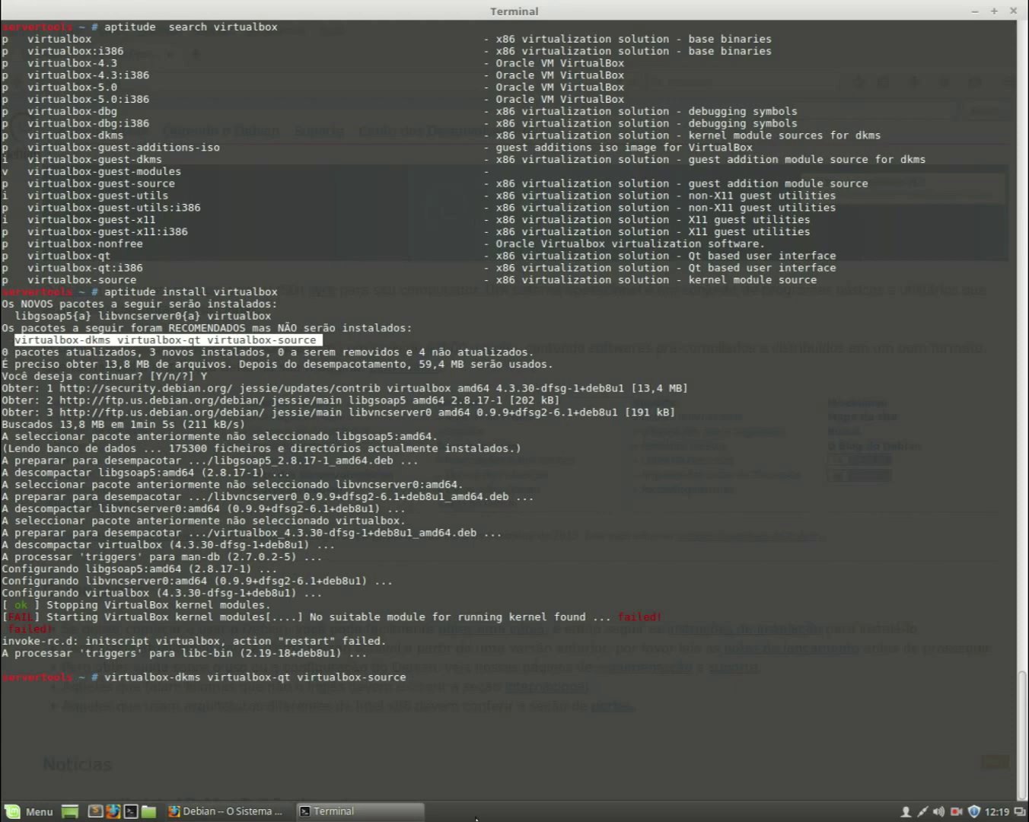
{"action": "key", "text": "Home"}
{"action": "type", "text": "aptitude "}
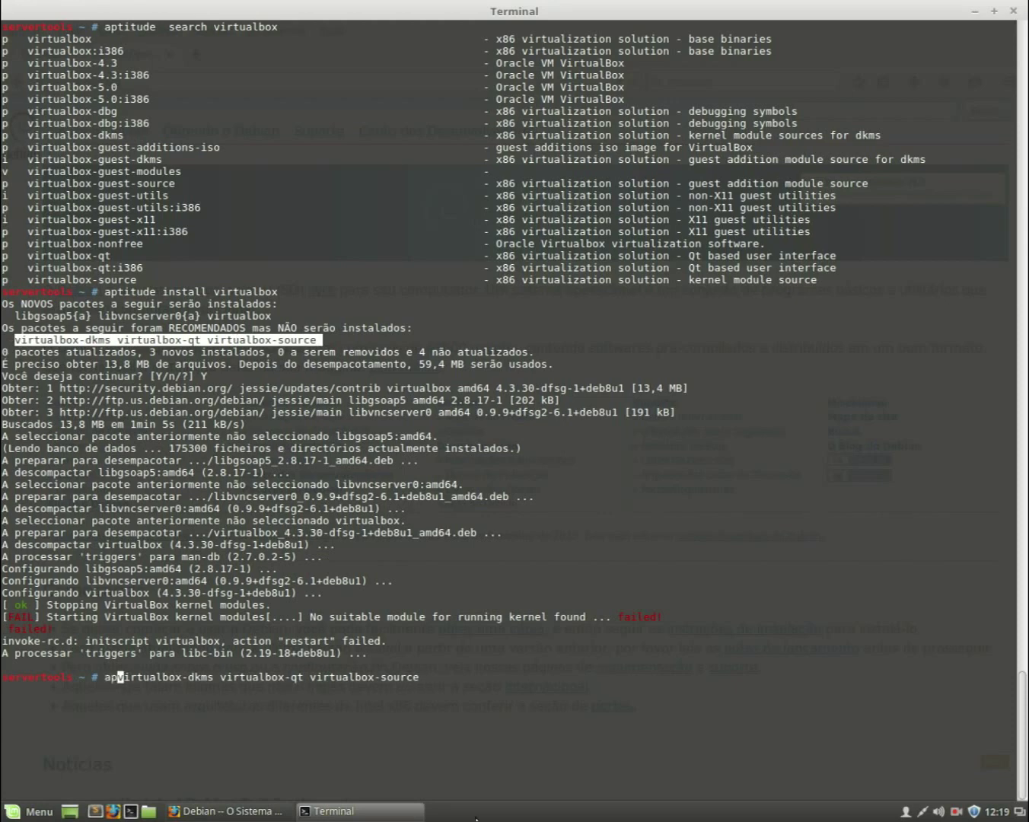
{"action": "type", "text": "install"}
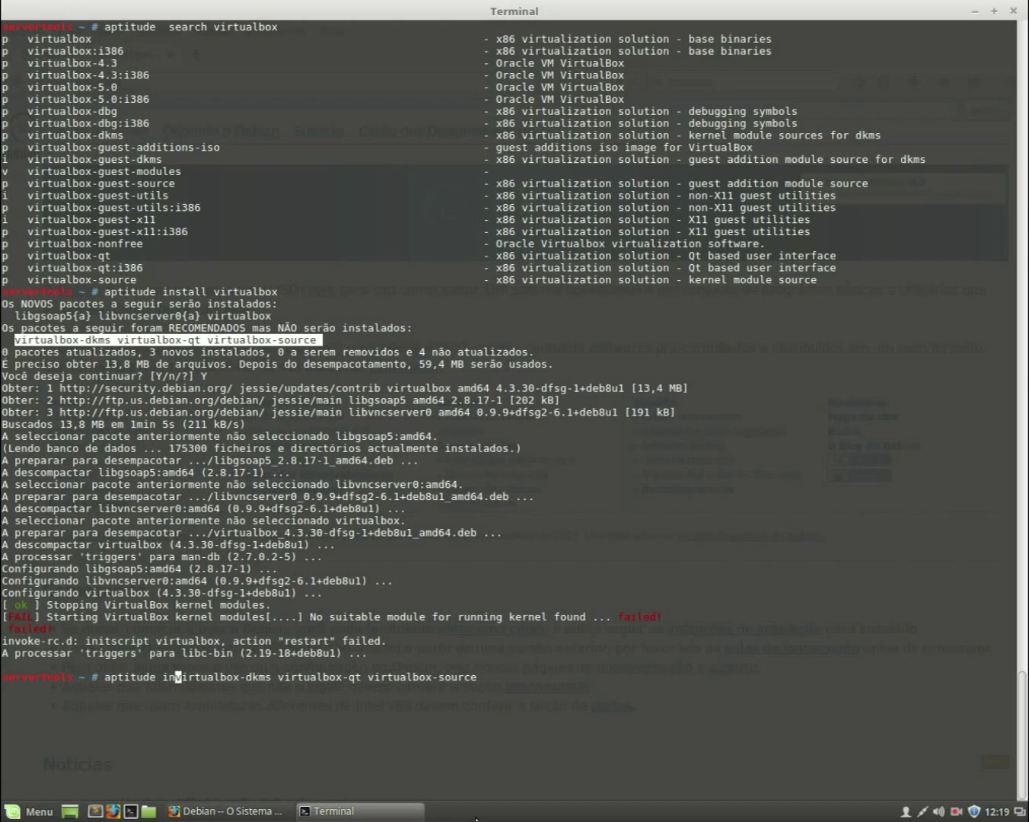
{"action": "key", "text": "Return"}
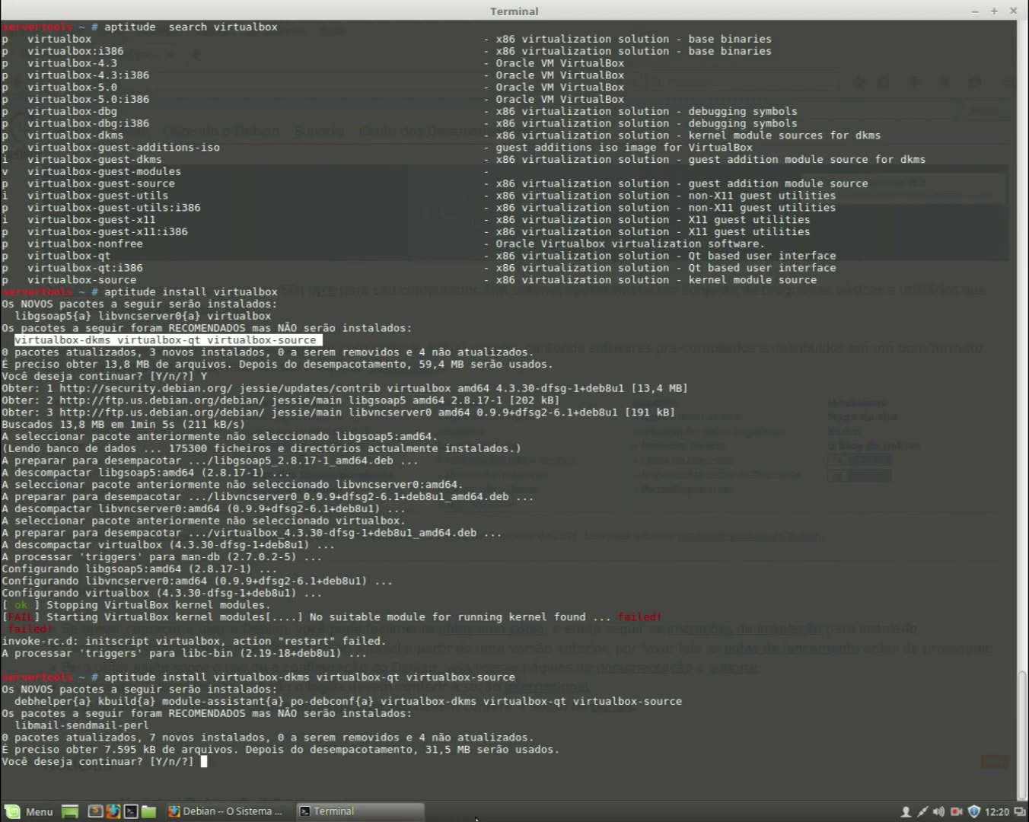
{"action": "key", "text": "Return"}
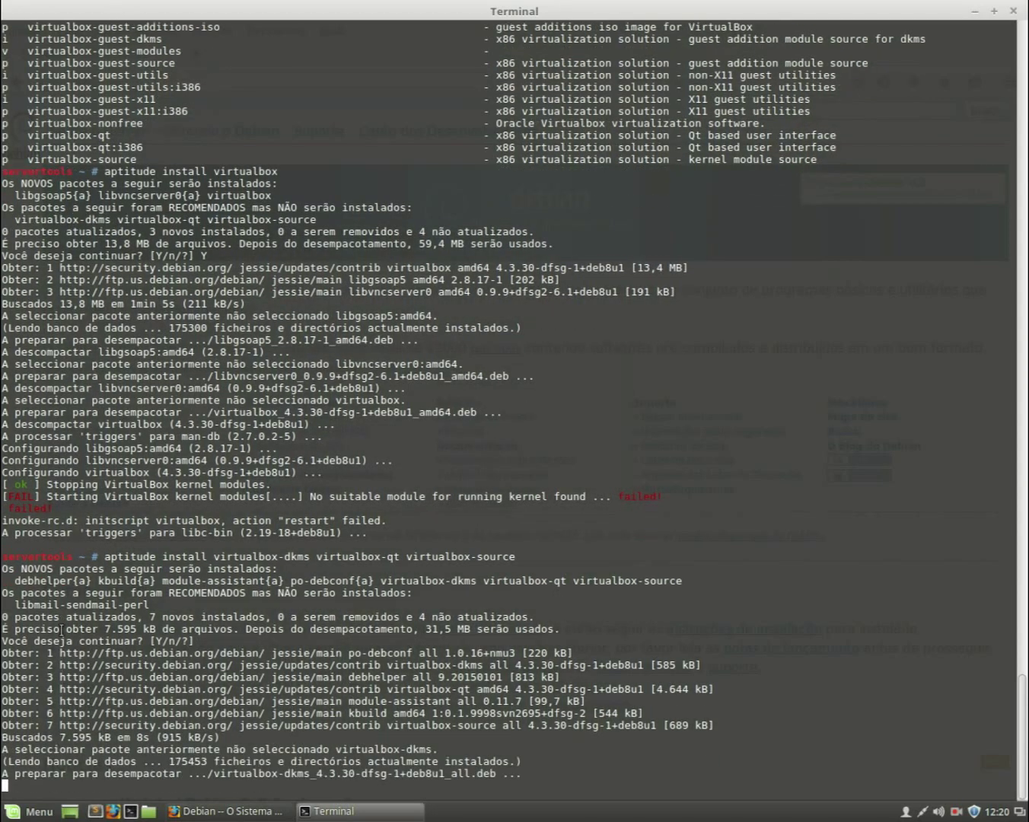
{"action": "left_click_drag", "start_coordinate": [49, 591], "coordinate": [151, 591]}
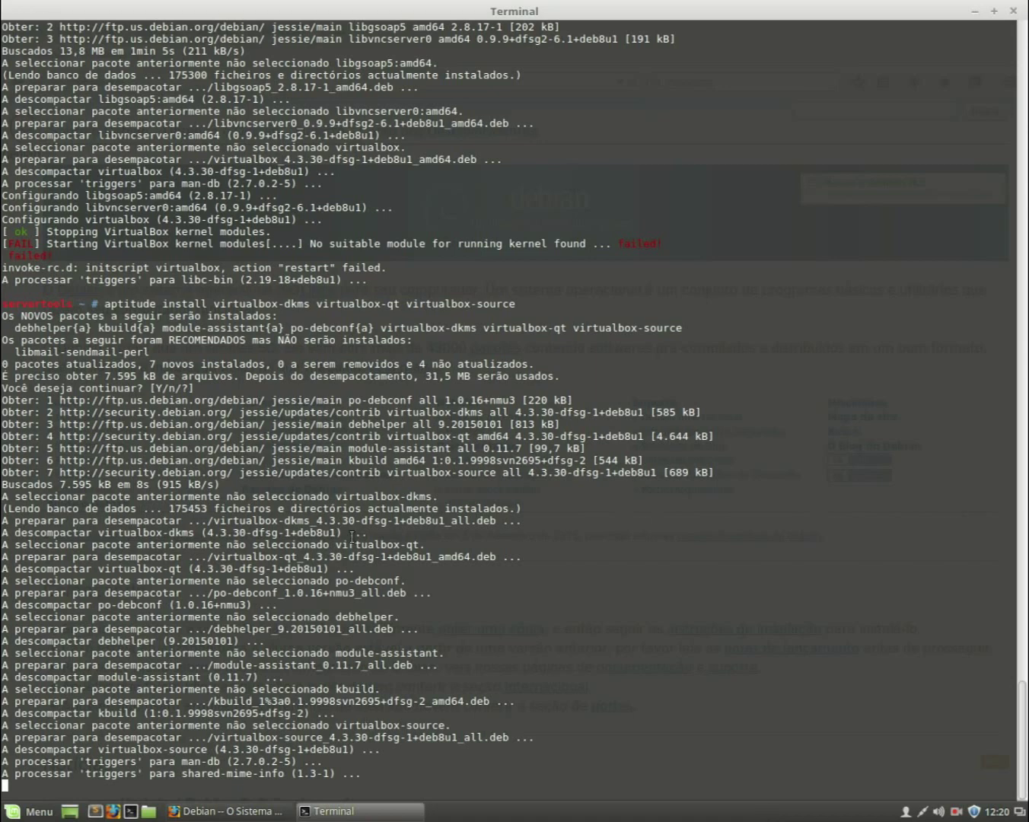
{"action": "left_click_drag", "start_coordinate": [312, 521], "coordinate": [340, 521]}
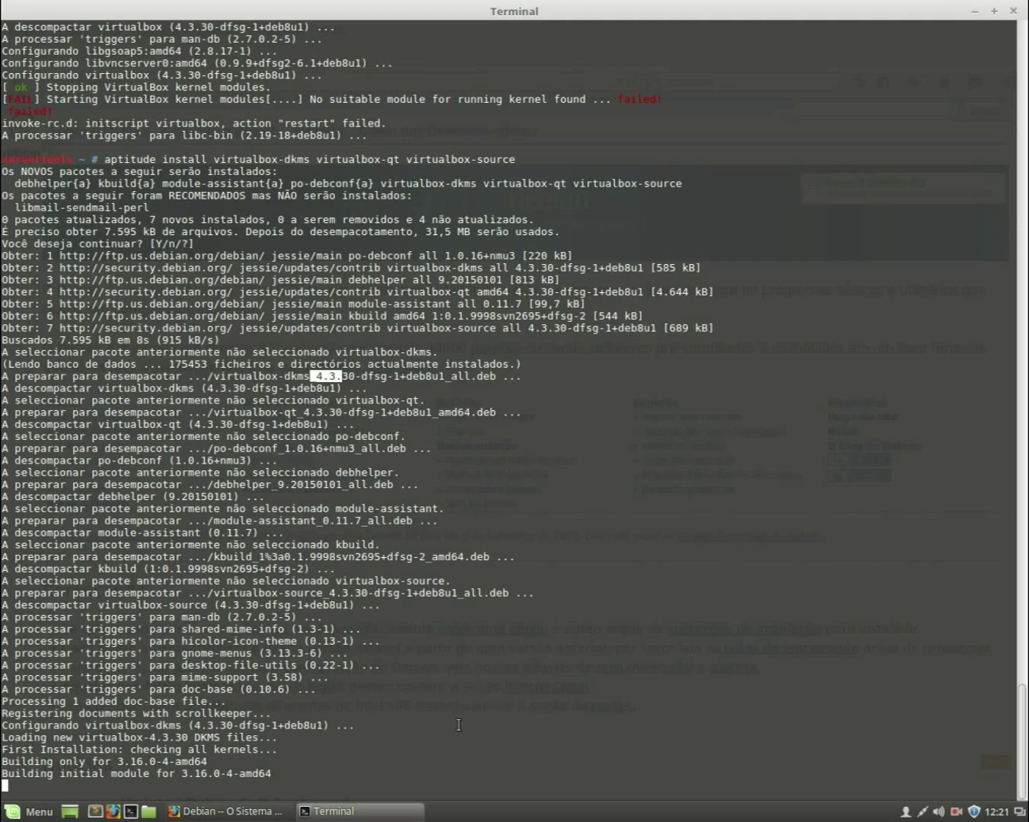
{"action": "left_click", "coordinate": [956, 812]}
{"action": "left_click", "coordinate": [893, 750]}
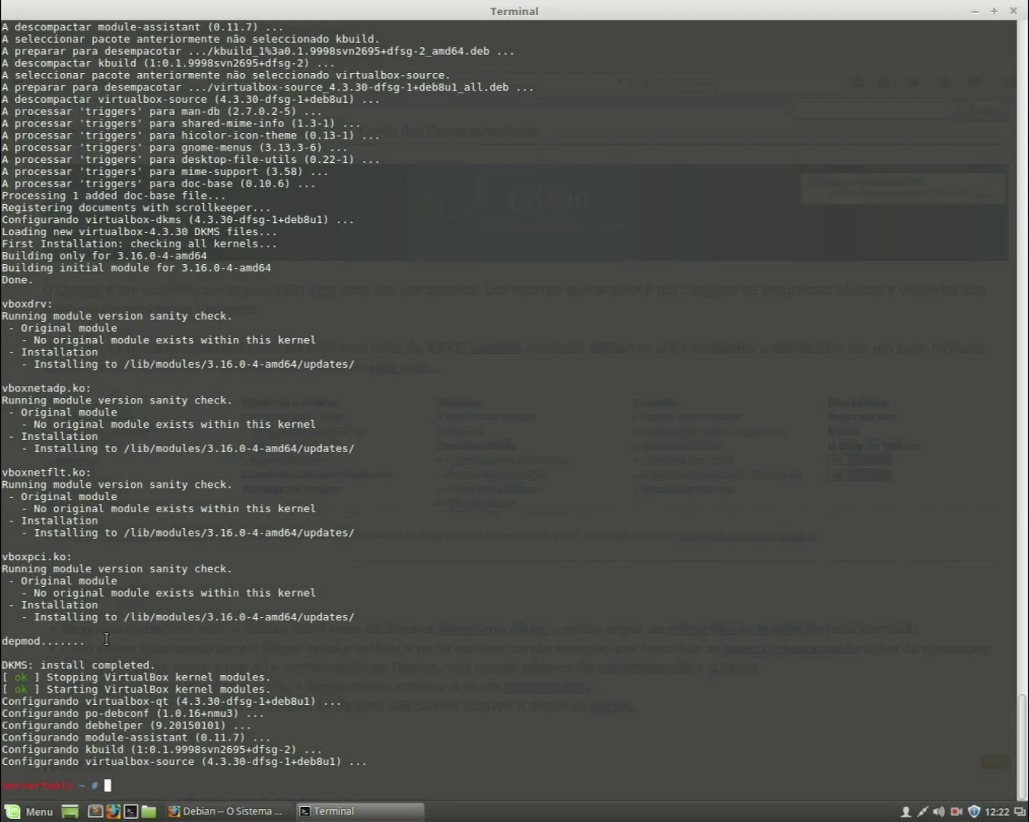
Search the installed applications for virt, launch VirtualBox and maximize its manager window
{"action": "left_click", "coordinate": [30, 811]}
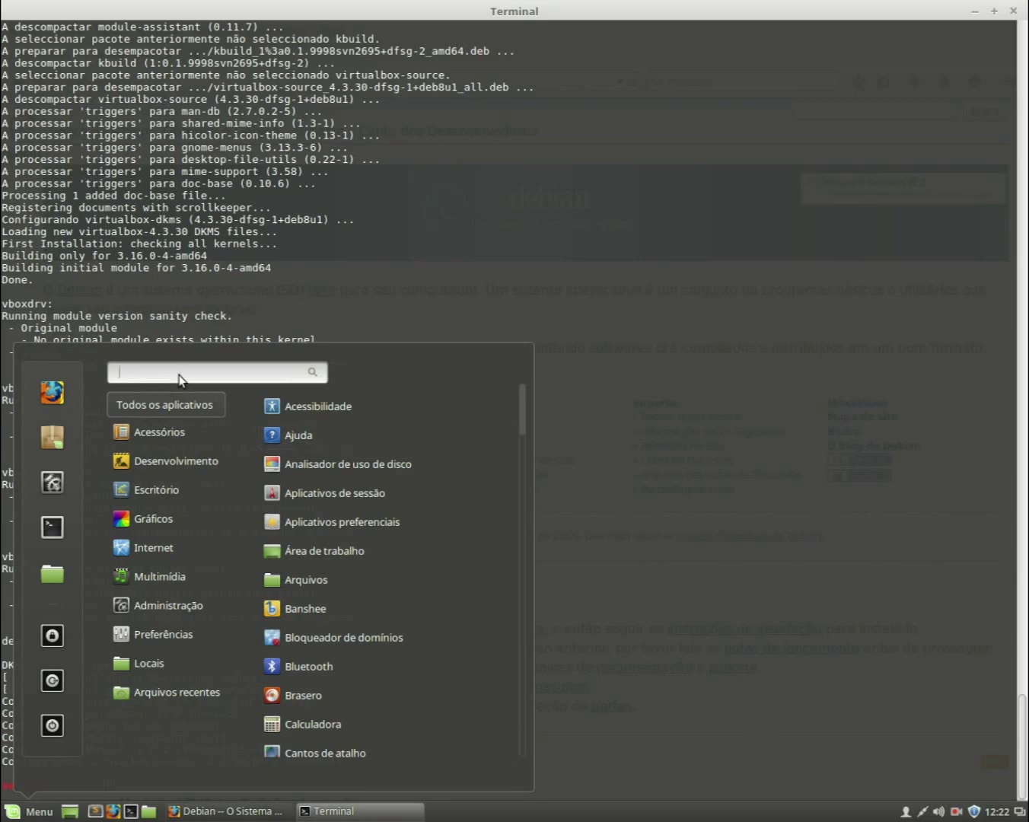
{"action": "type", "text": "virt"}
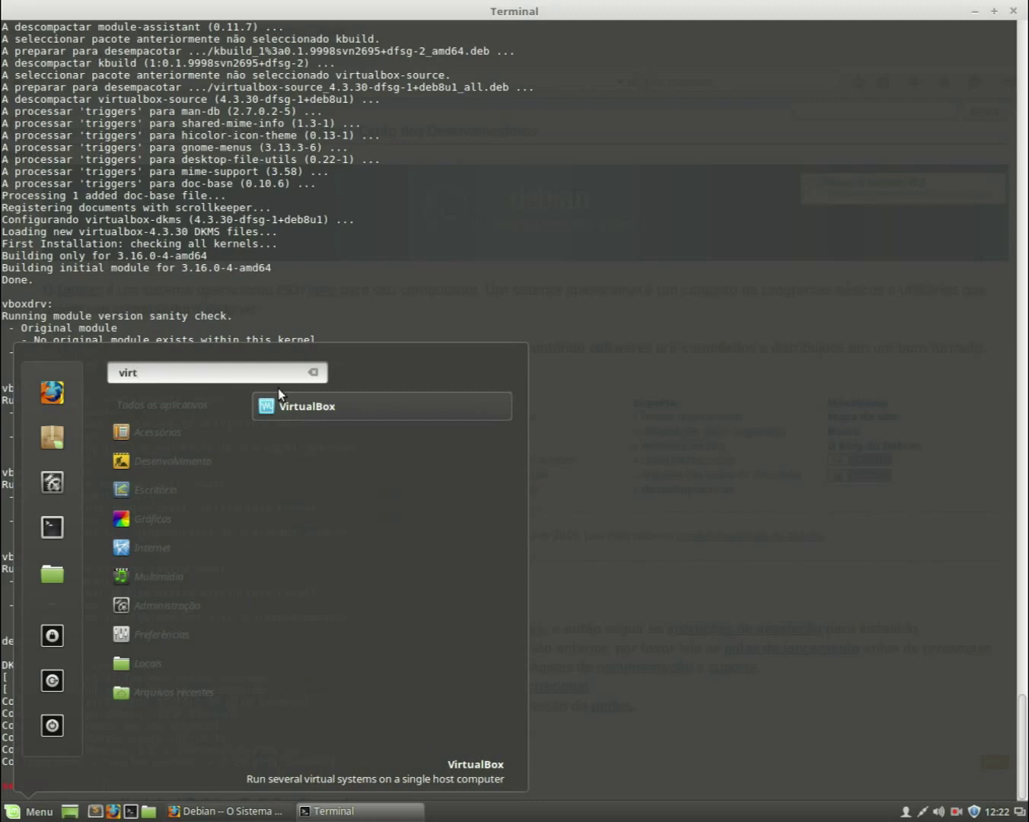
{"action": "left_click", "coordinate": [319, 407]}
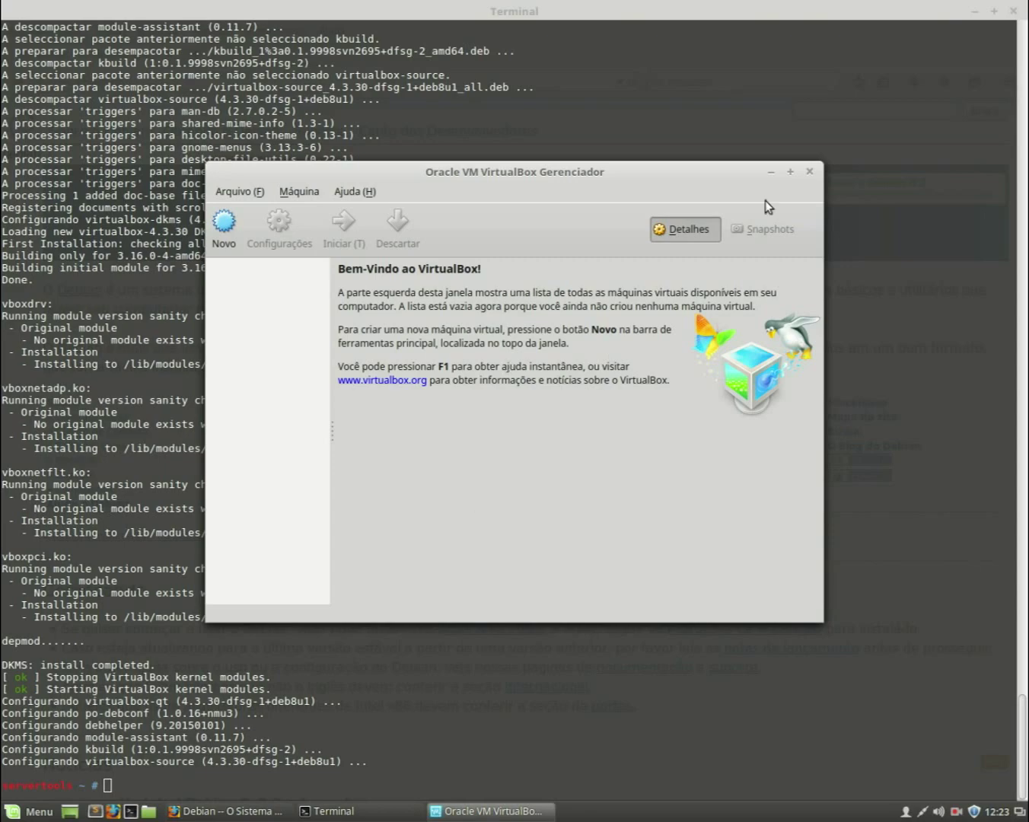
{"action": "left_click", "coordinate": [790, 171]}
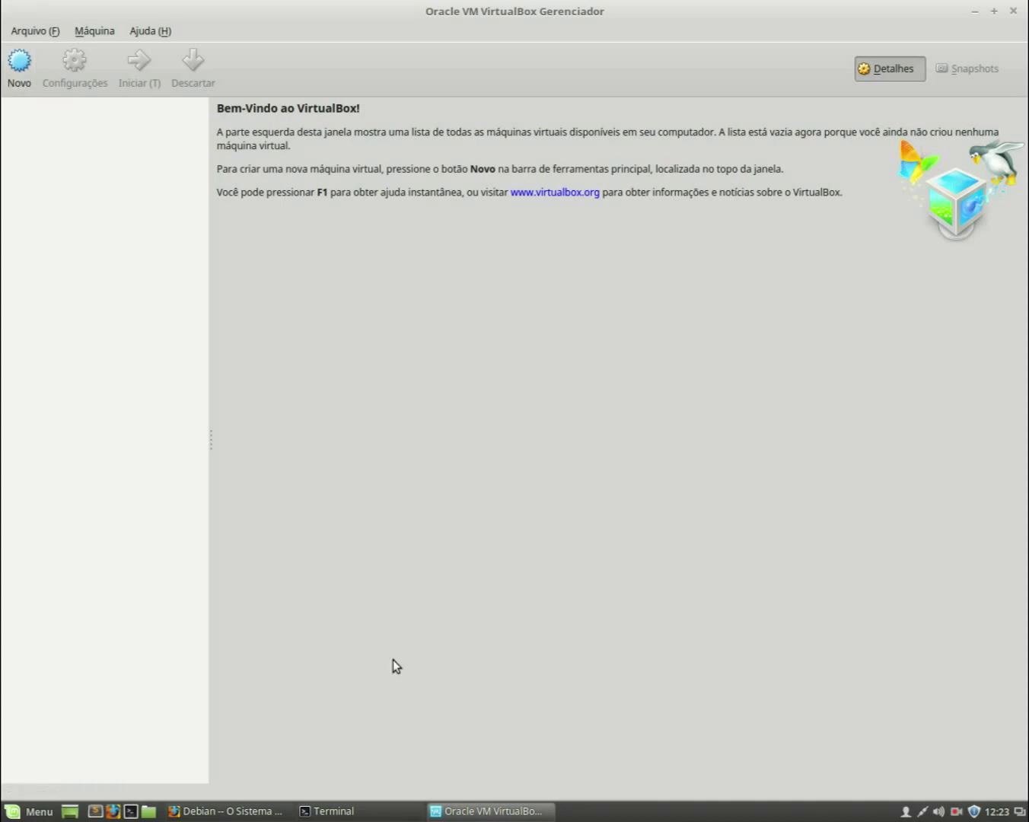
Check the Debian 8.2 network installer download on the Debian website in Firefox and return to VirtualBox
{"action": "key", "text": "alt+Tab"}
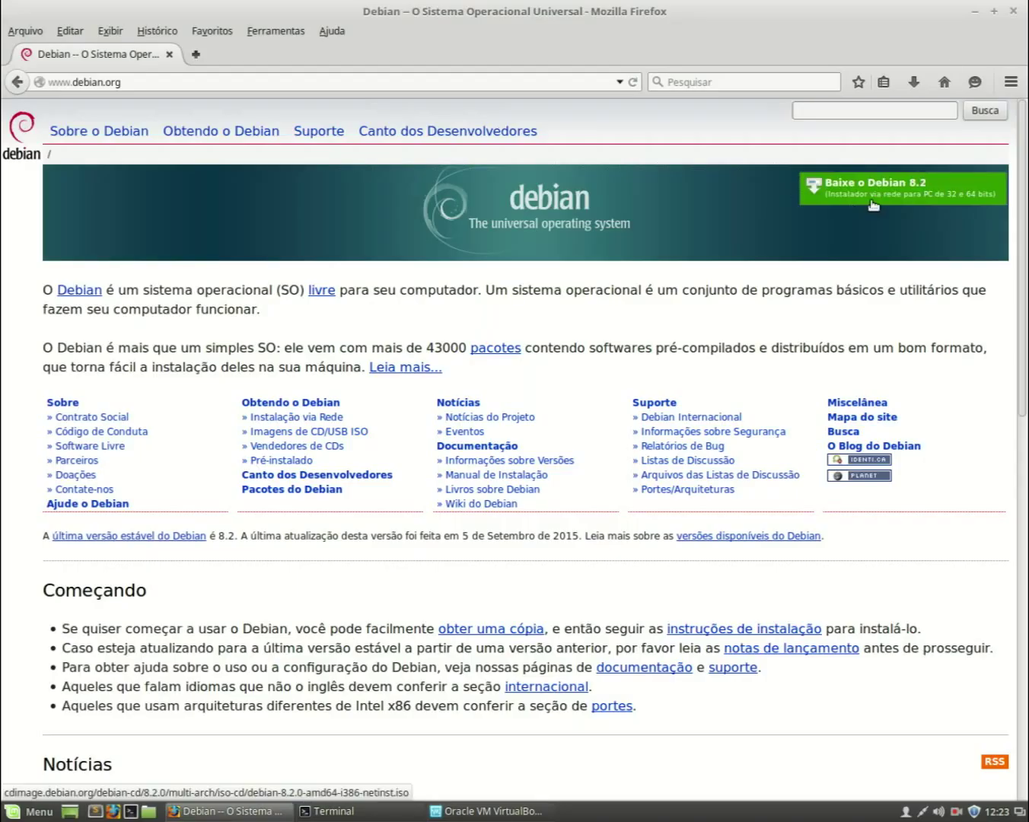
{"action": "key", "text": "alt+Tab"}
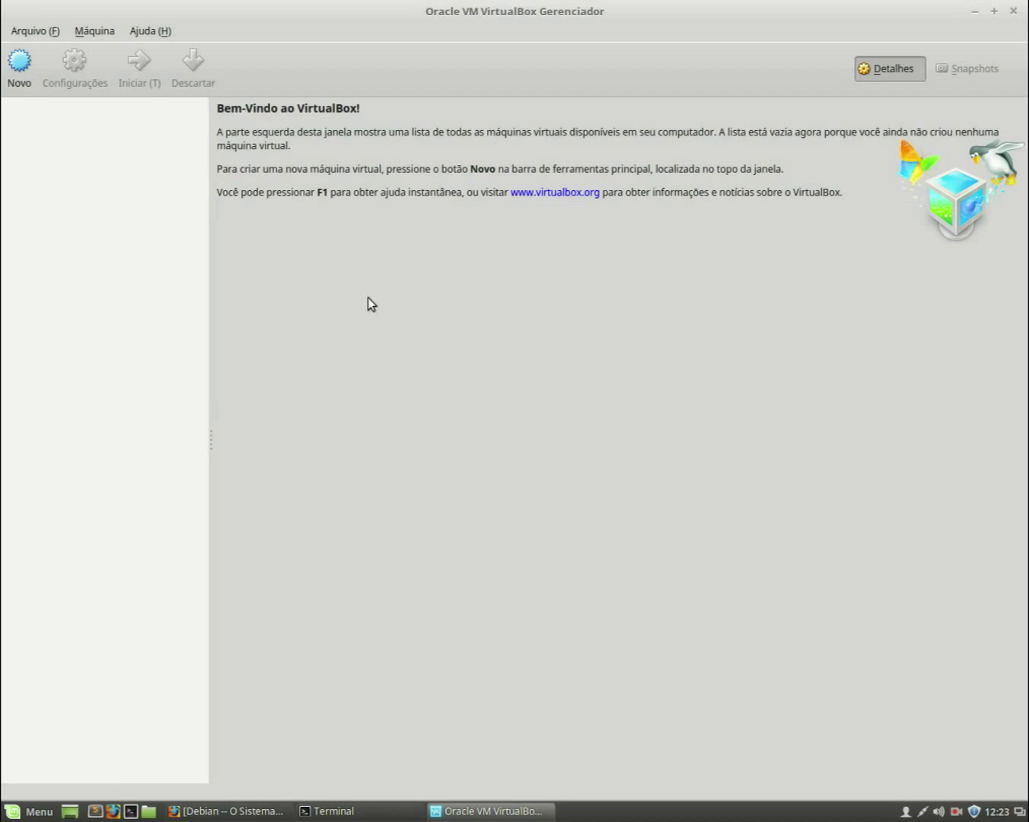
Start a new virtual machine named Debian with type Linux and version Debian (64-bit), and continue to the memory settings
{"action": "left_click", "coordinate": [20, 83]}
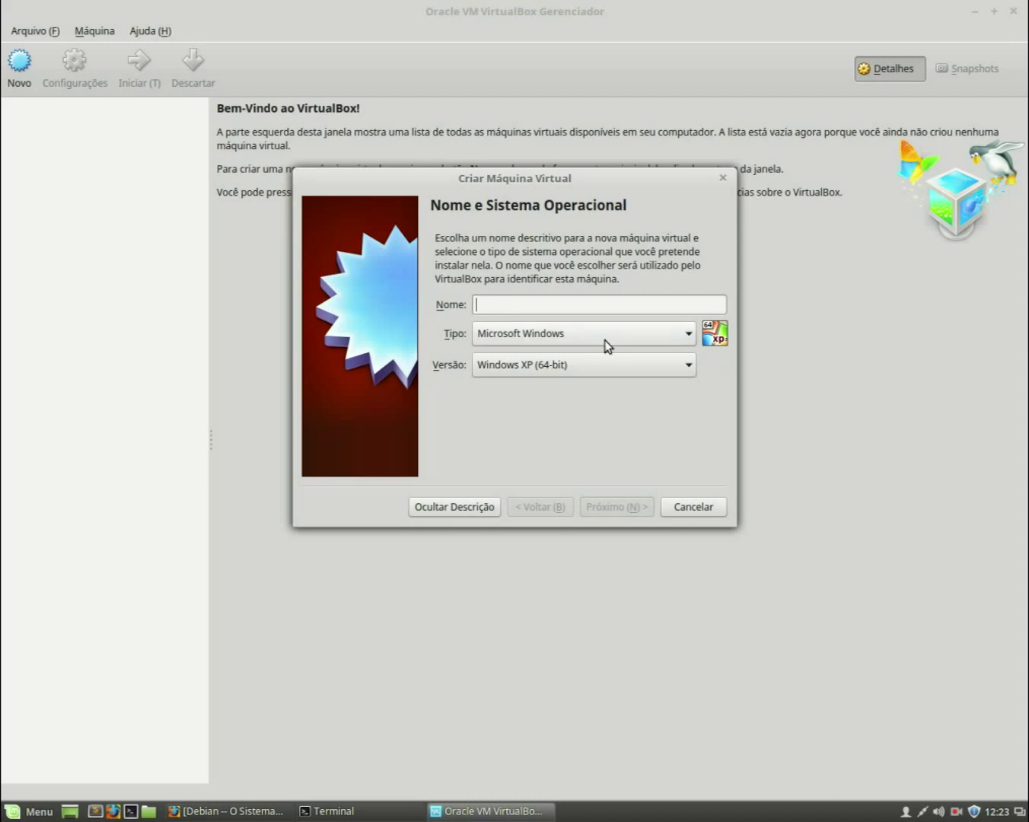
{"action": "type", "text": "Debian"}
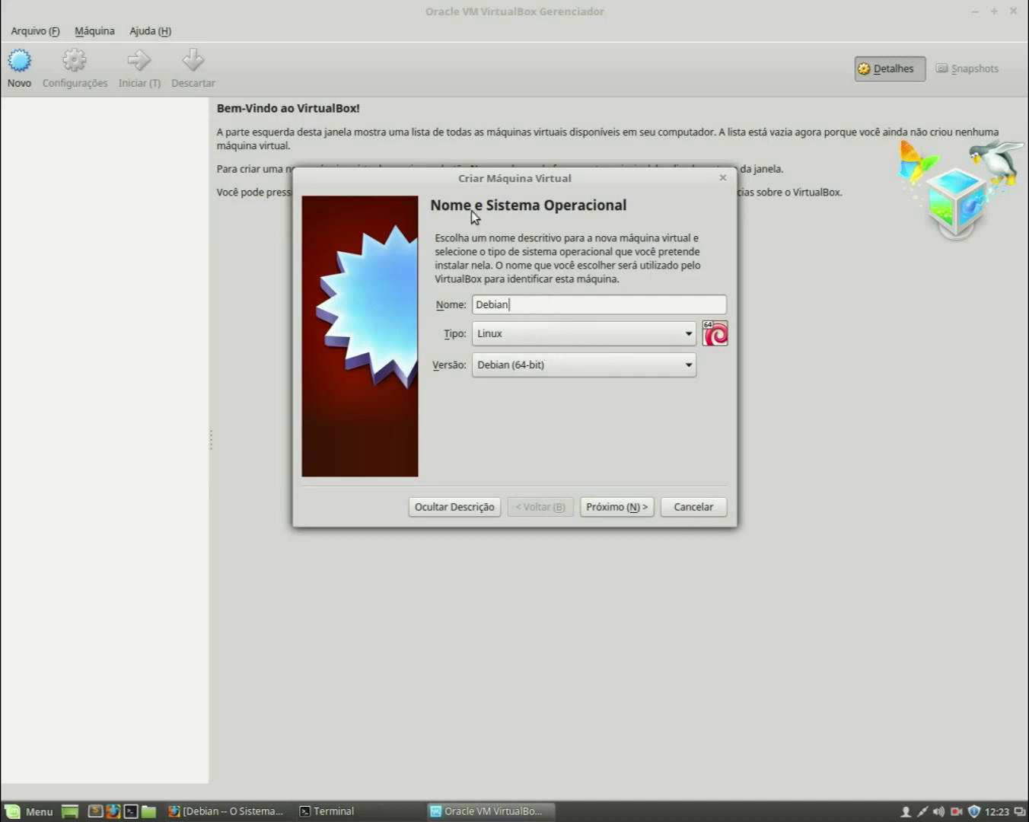
{"action": "left_click", "coordinate": [502, 336]}
{"action": "left_click", "coordinate": [484, 448]}
{"action": "left_click", "coordinate": [518, 367]}
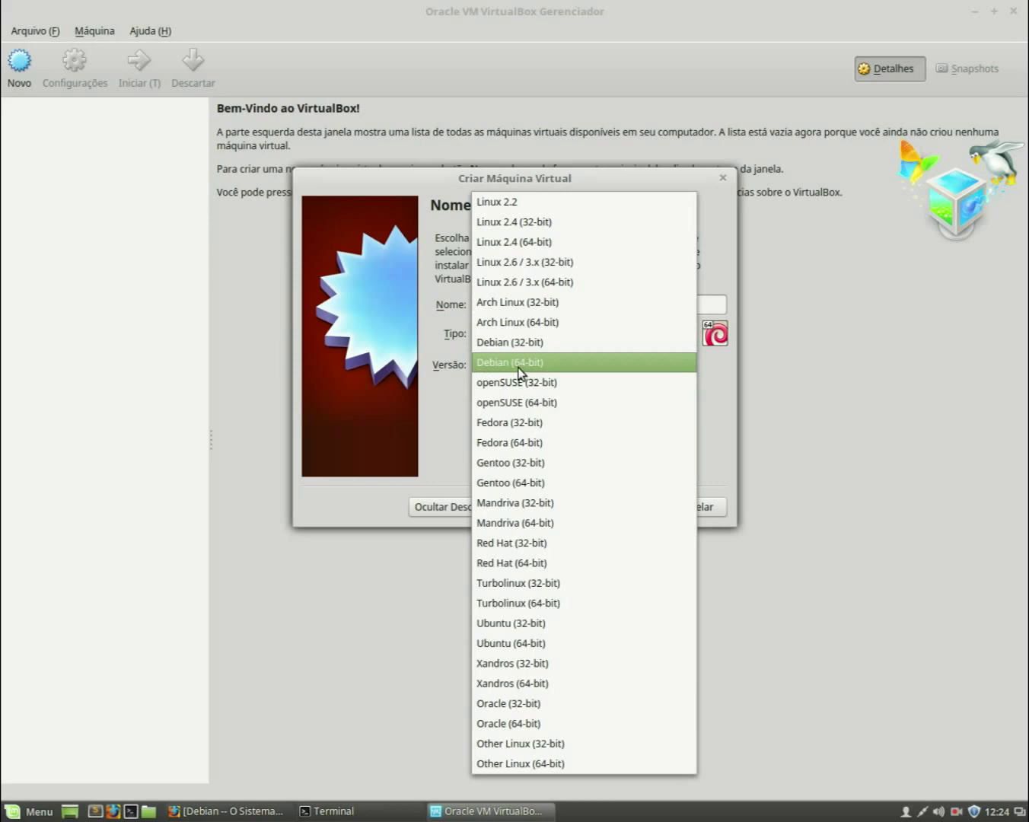
{"action": "left_click", "coordinate": [519, 372]}
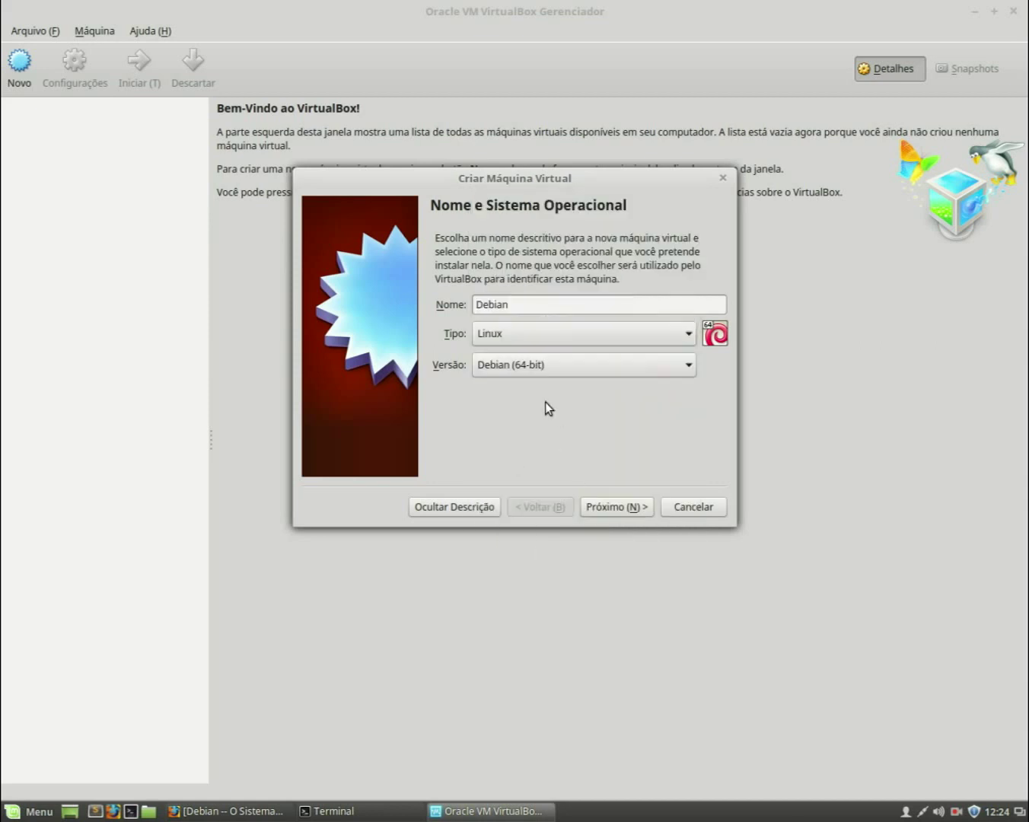
{"action": "left_click", "coordinate": [622, 508]}
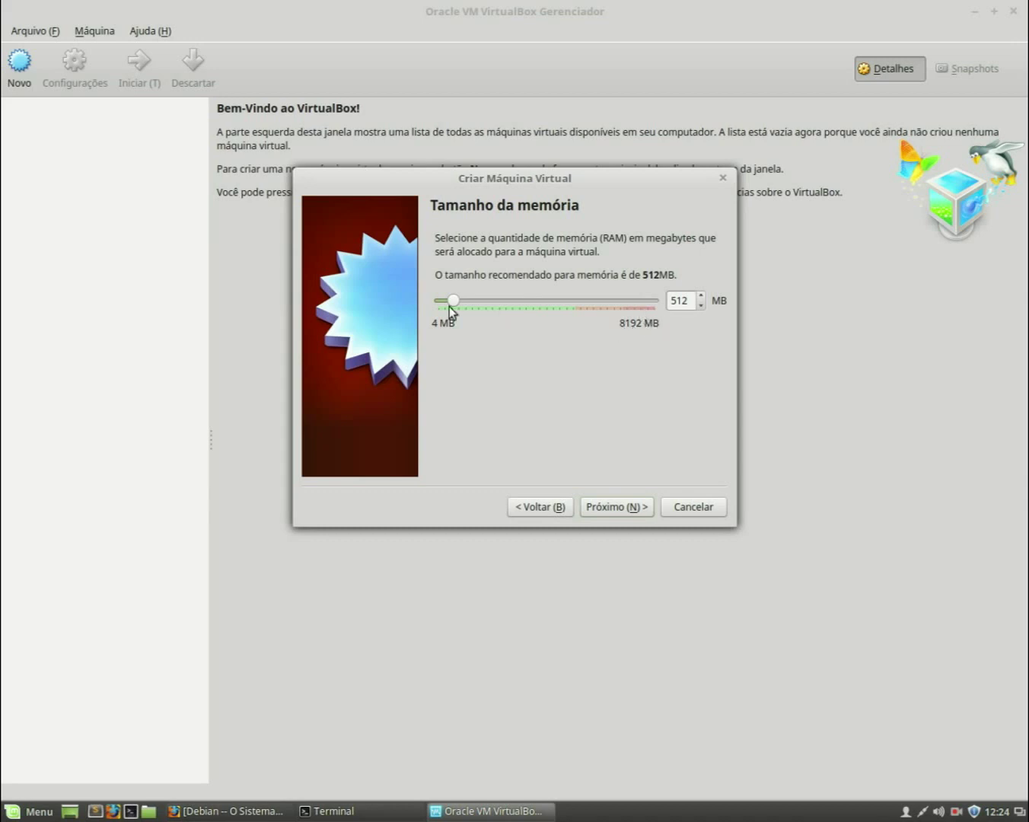
Set the virtual machine's memory to 1024 MB and continue to the hard disk options
{"action": "left_click_drag", "start_coordinate": [454, 302], "coordinate": [652, 328]}
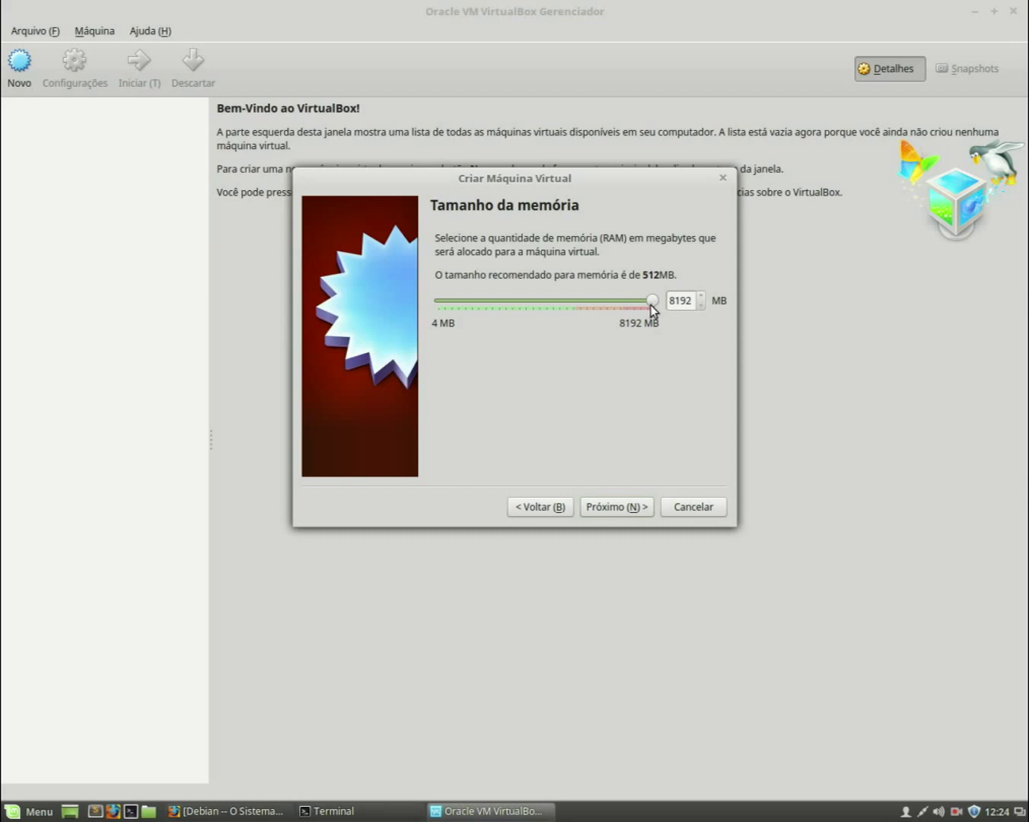
{"action": "left_click_drag", "start_coordinate": [651, 303], "coordinate": [463, 298]}
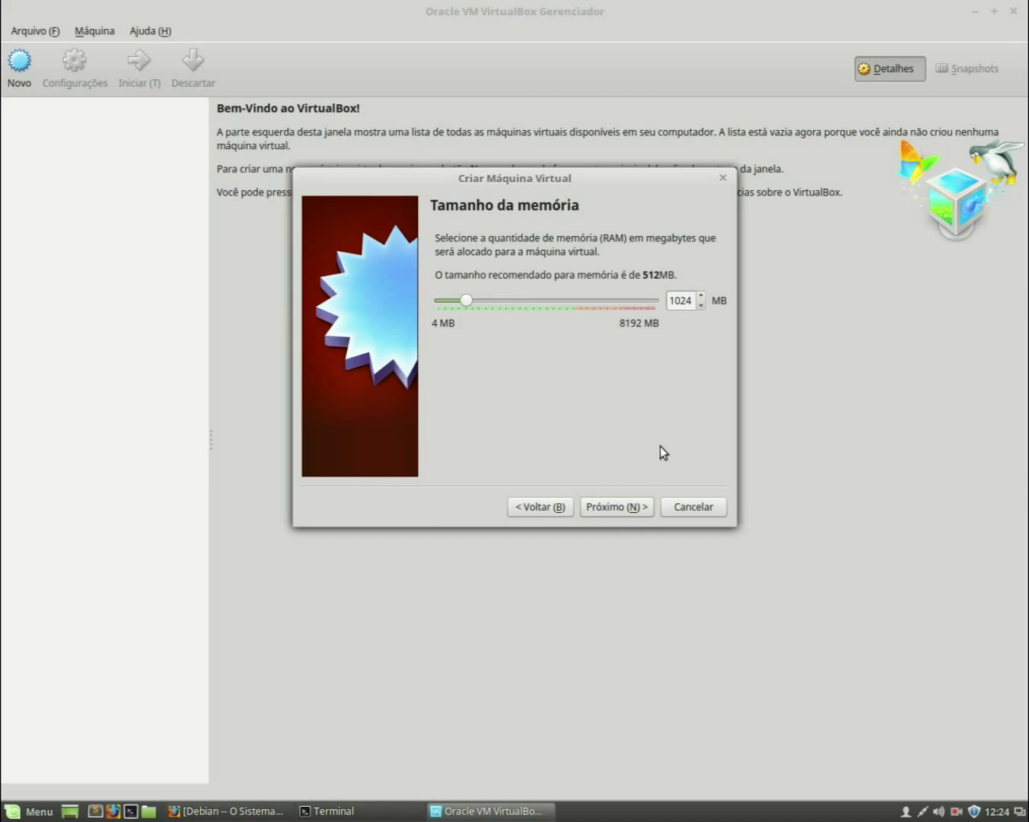
{"action": "left_click", "coordinate": [626, 507]}
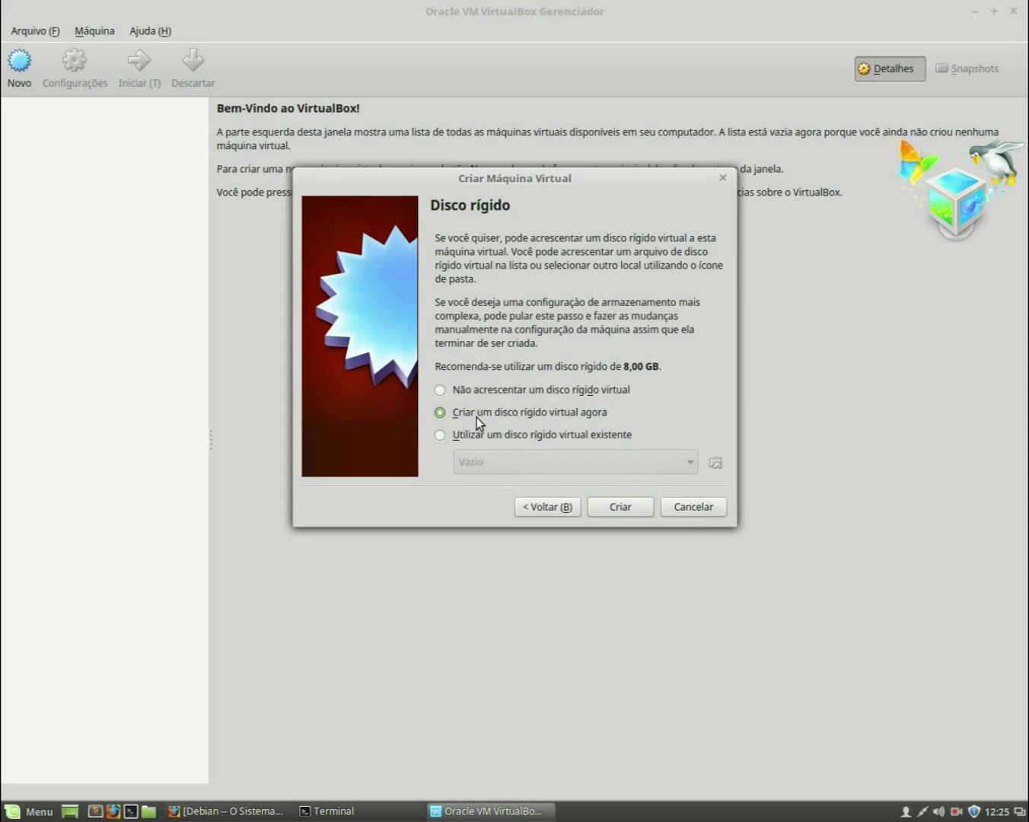
{"action": "left_click", "coordinate": [512, 435]}
{"action": "left_click", "coordinate": [494, 461]}
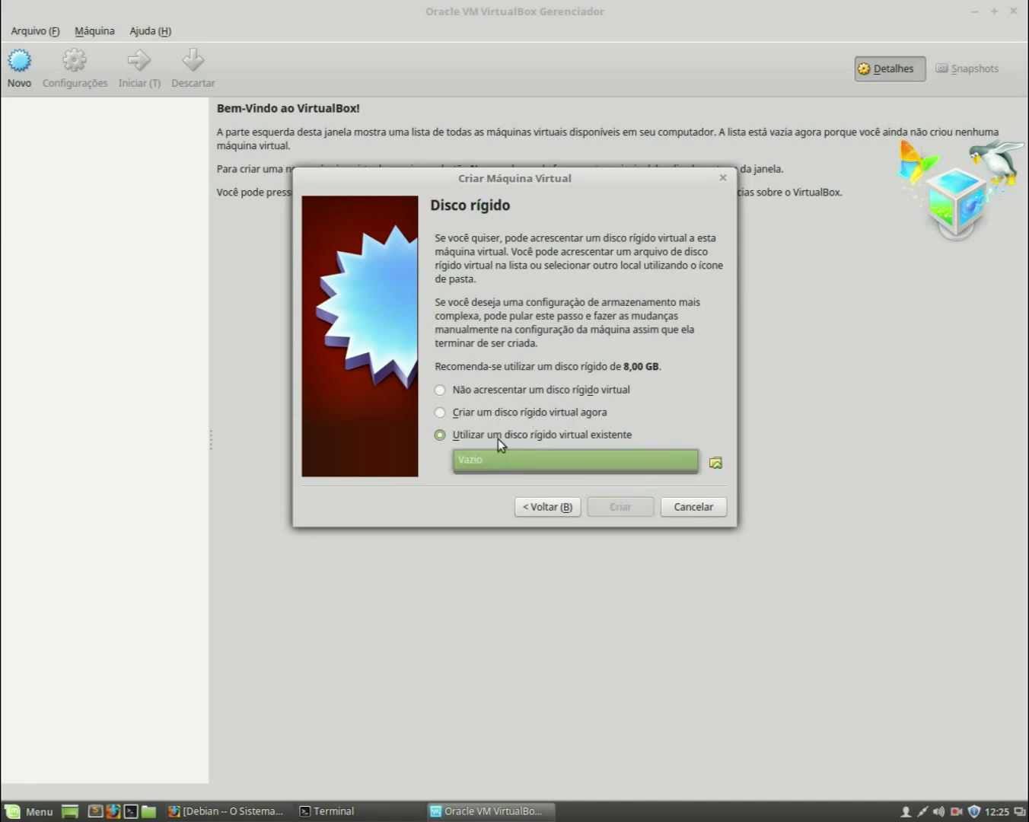
{"action": "left_click", "coordinate": [676, 427]}
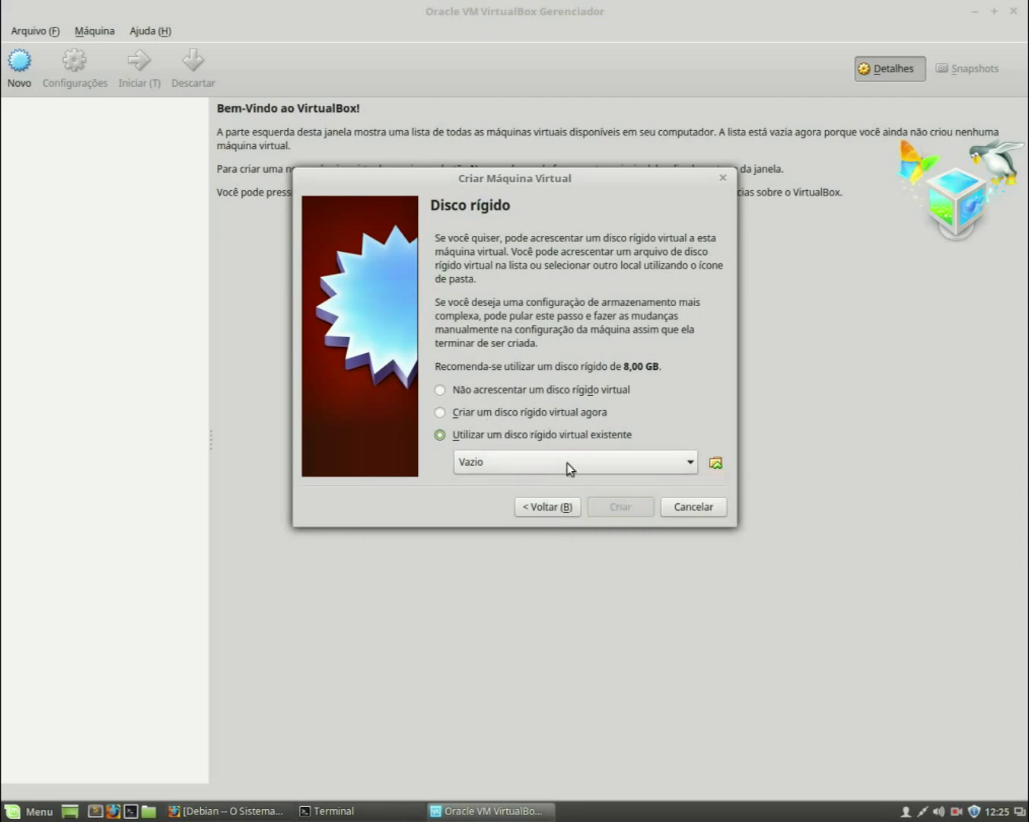
Choose to create a new virtual hard disk as a VDI (VirtualBox Disk Image) with fixed-size storage
{"action": "left_click", "coordinate": [481, 412]}
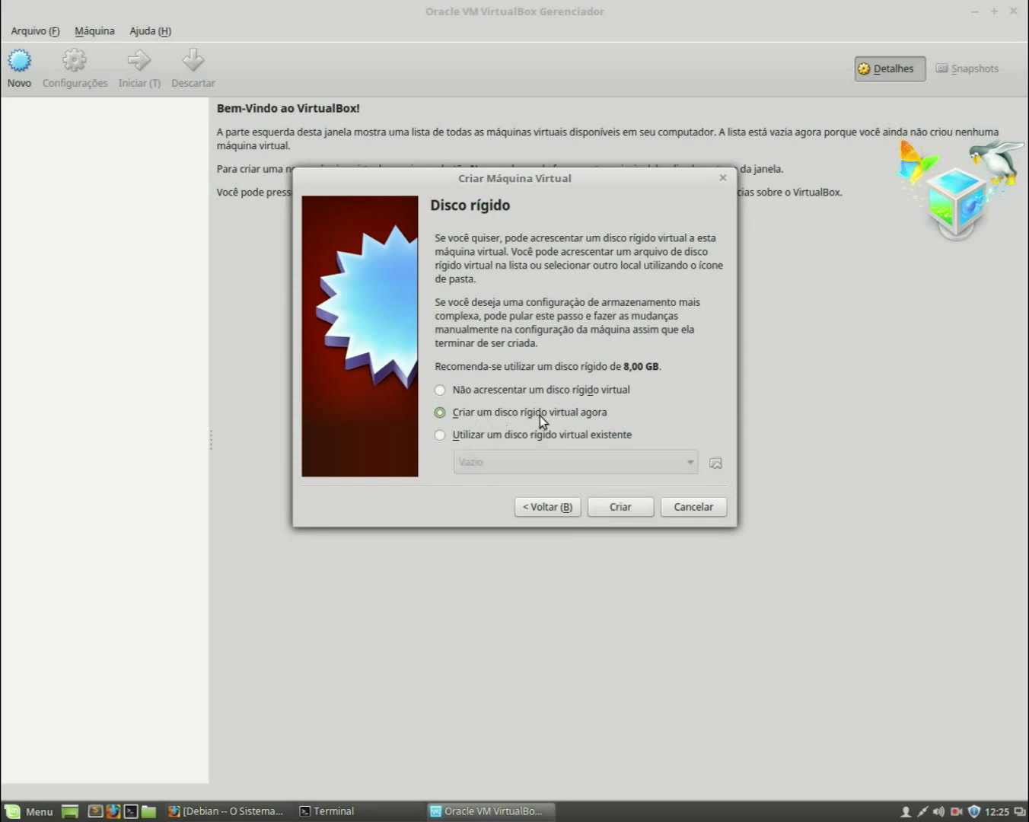
{"action": "left_click", "coordinate": [622, 507]}
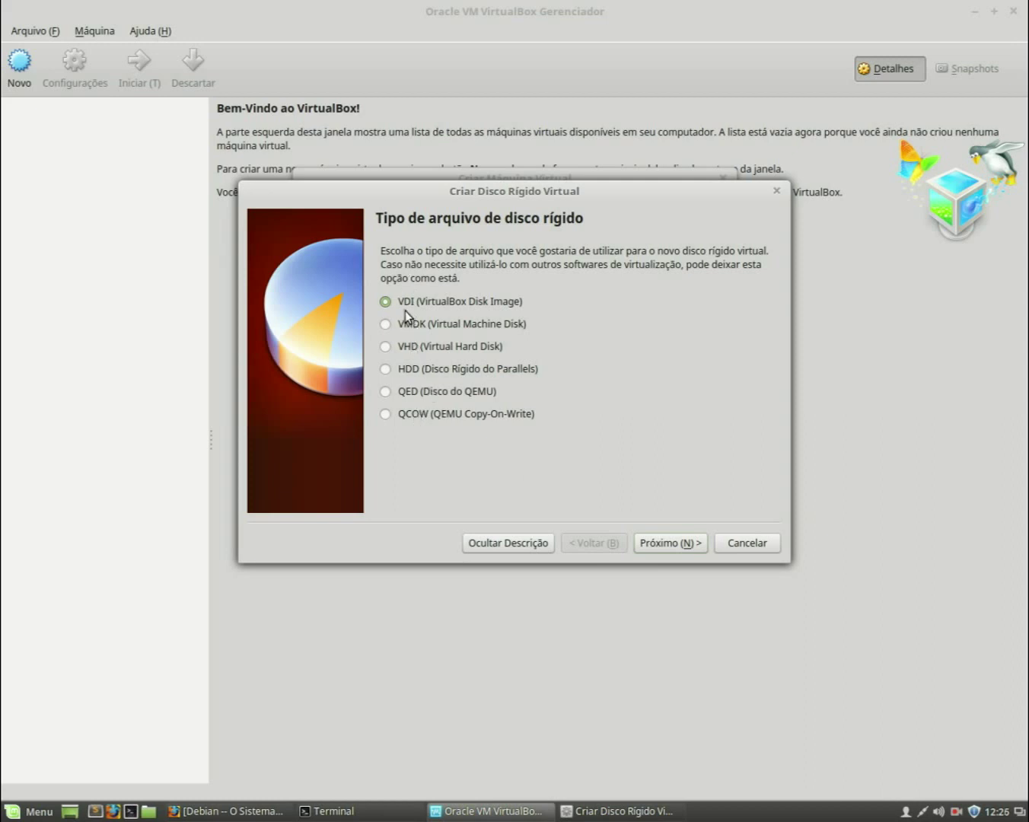
{"action": "left_click", "coordinate": [664, 542]}
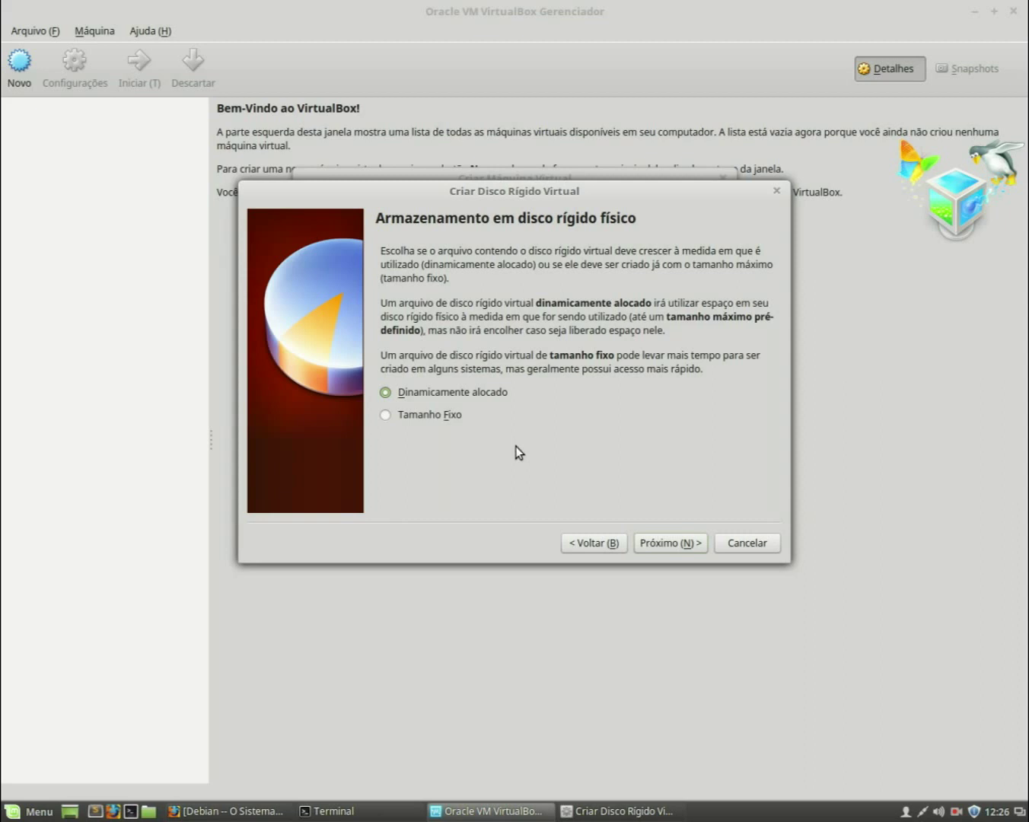
{"action": "left_click", "coordinate": [448, 417]}
{"action": "left_click", "coordinate": [669, 541]}
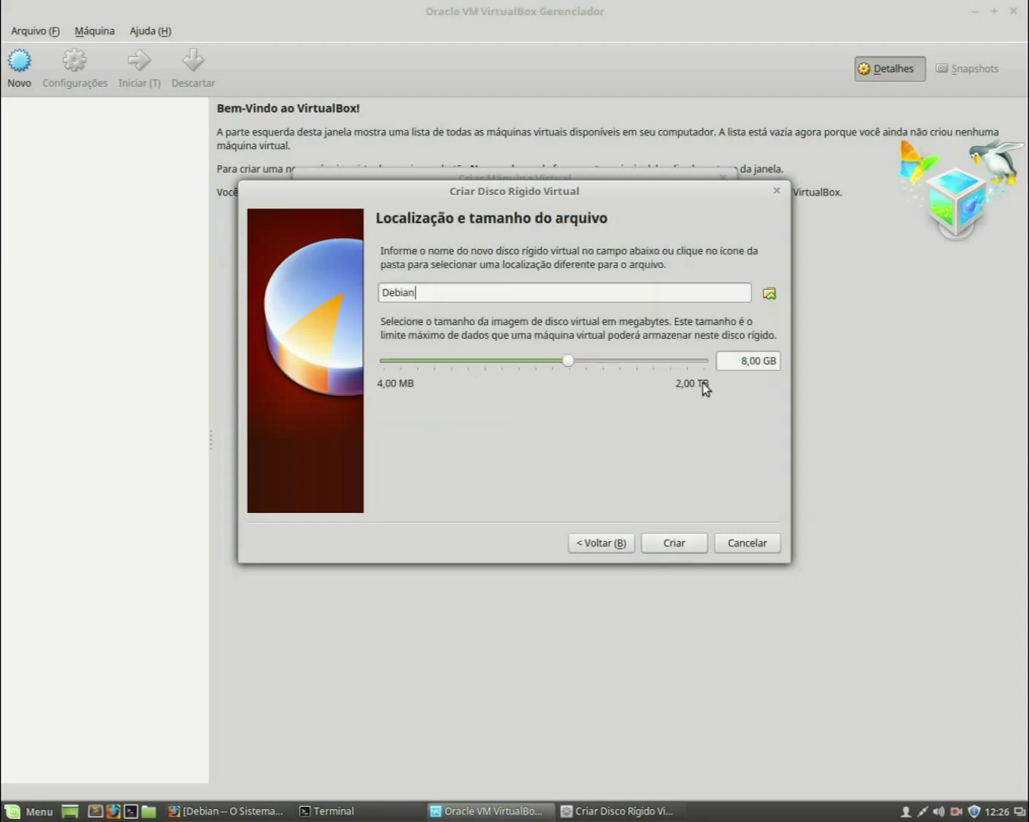
Set the size of the Debian virtual disk to 20 GB and create it
{"action": "left_click_drag", "start_coordinate": [739, 362], "coordinate": [765, 362]}
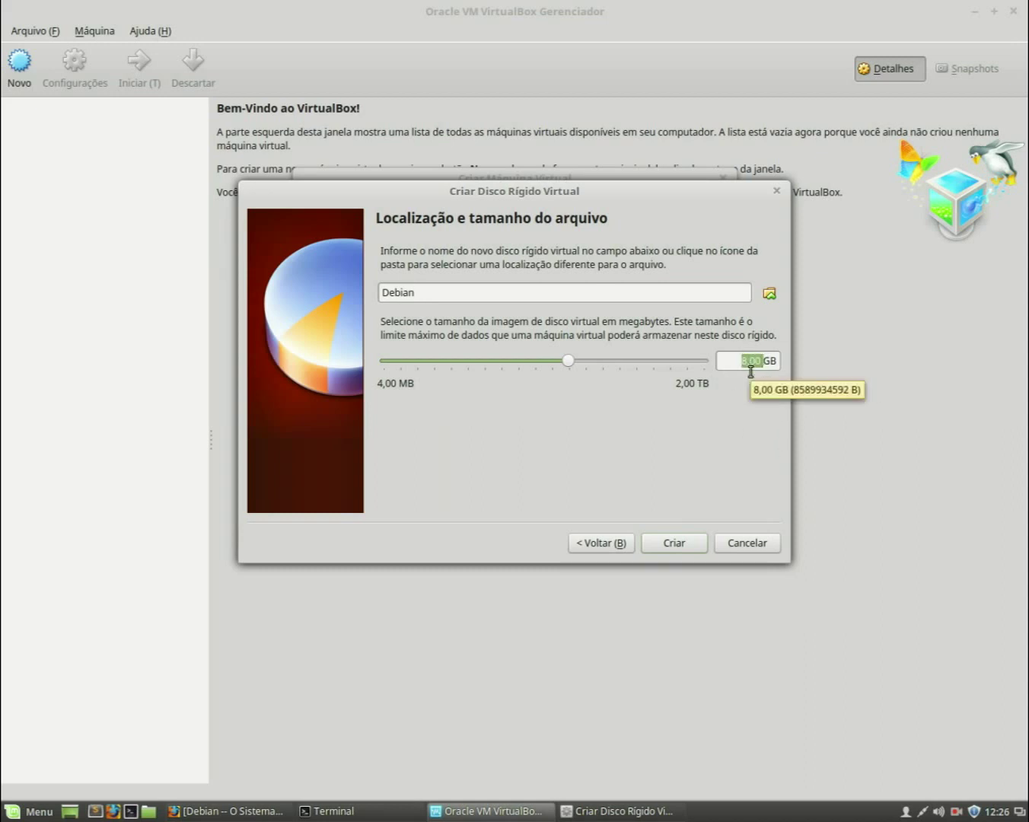
{"action": "type", "text": "2"}
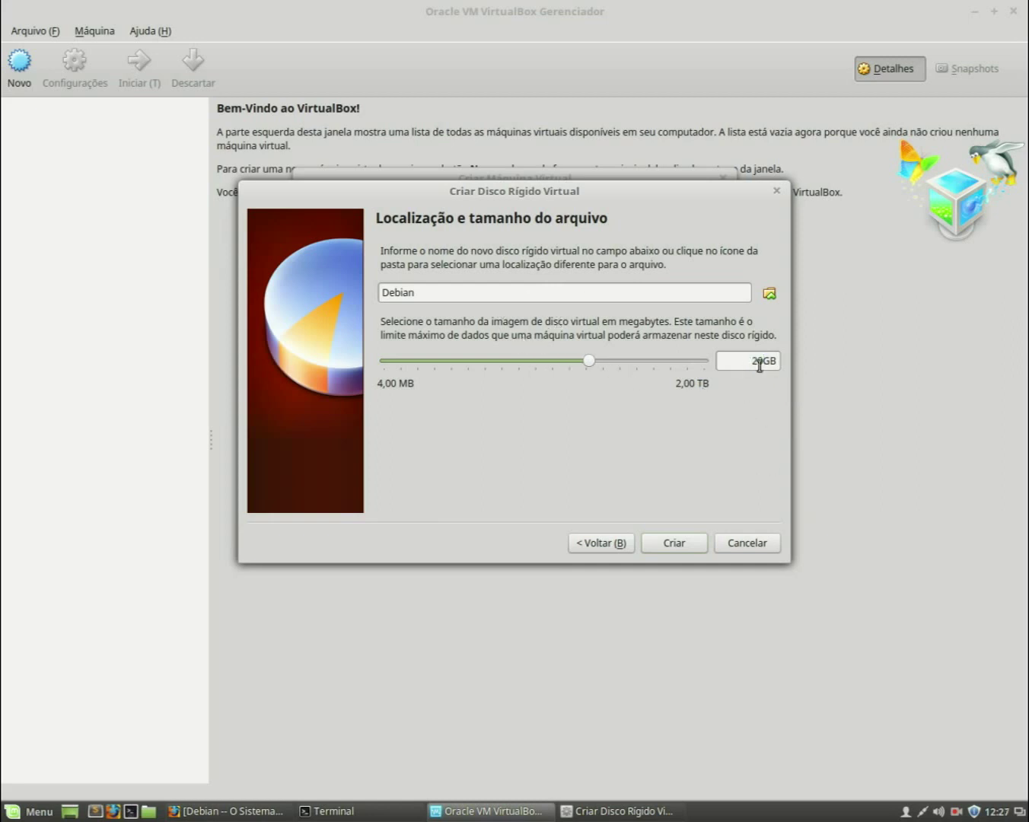
{"action": "left_click", "coordinate": [677, 542]}
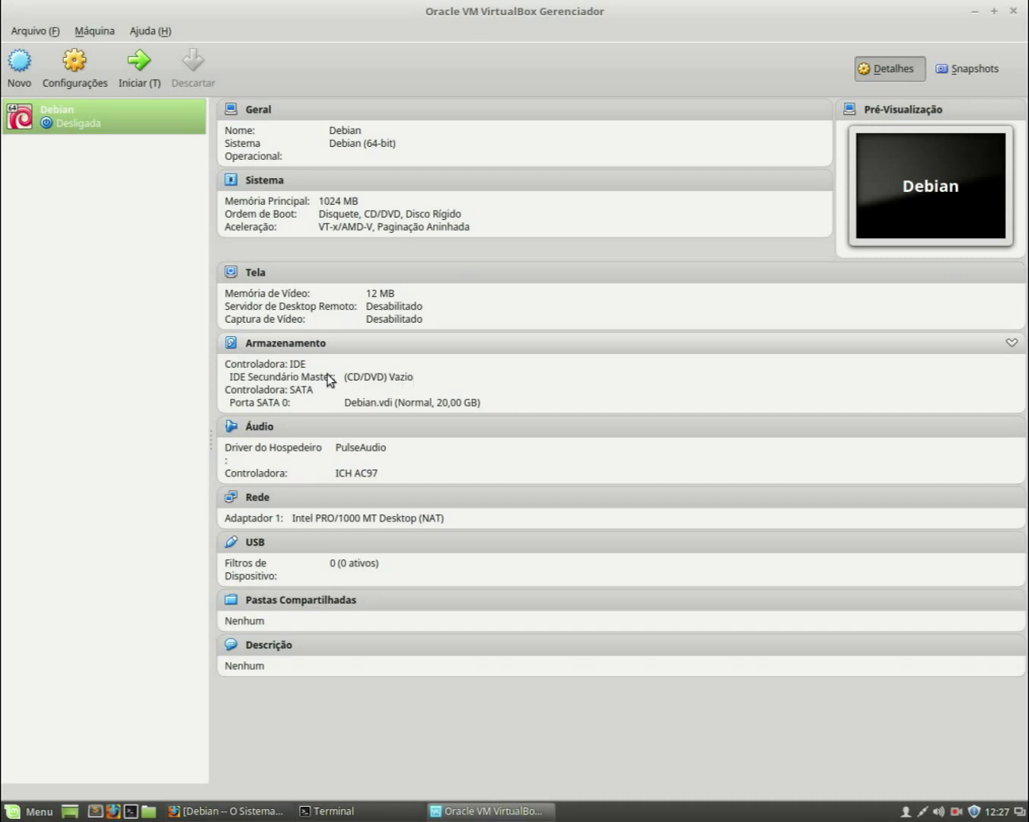
Attach debian-8.2.0-amd64-i386-netinst.iso from the Downloads folder to the empty IDE optical drive and save the storage settings
{"action": "left_click", "coordinate": [283, 344]}
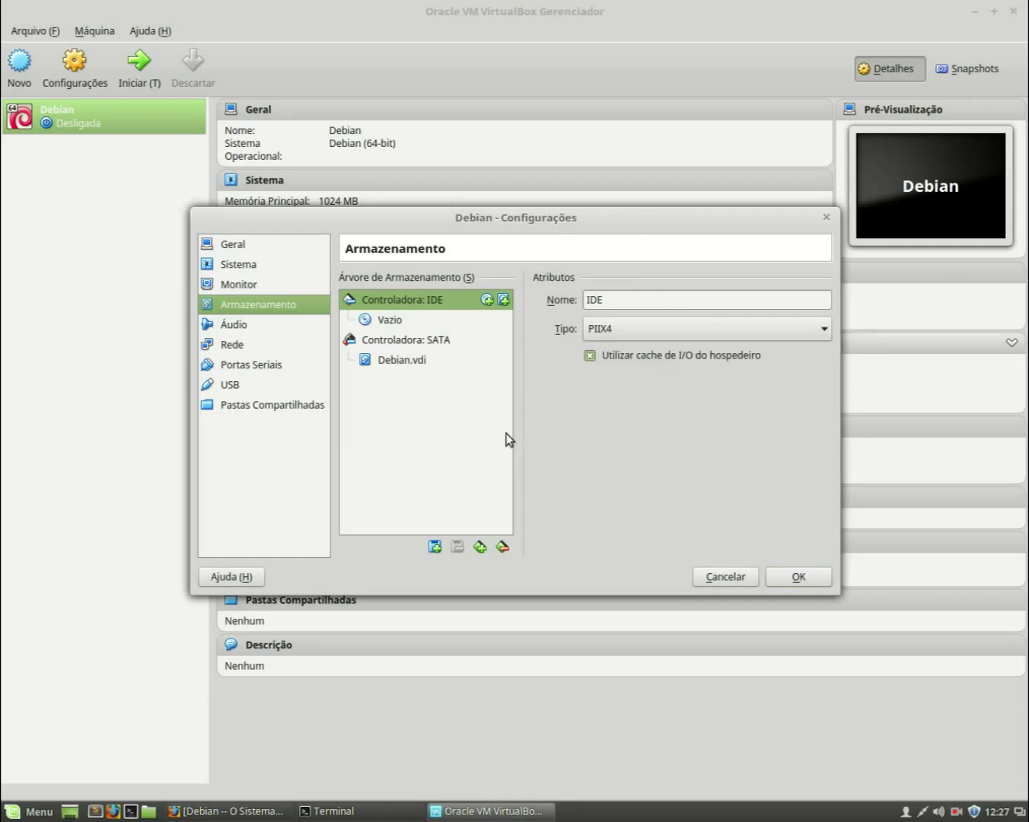
{"action": "left_click", "coordinate": [393, 318]}
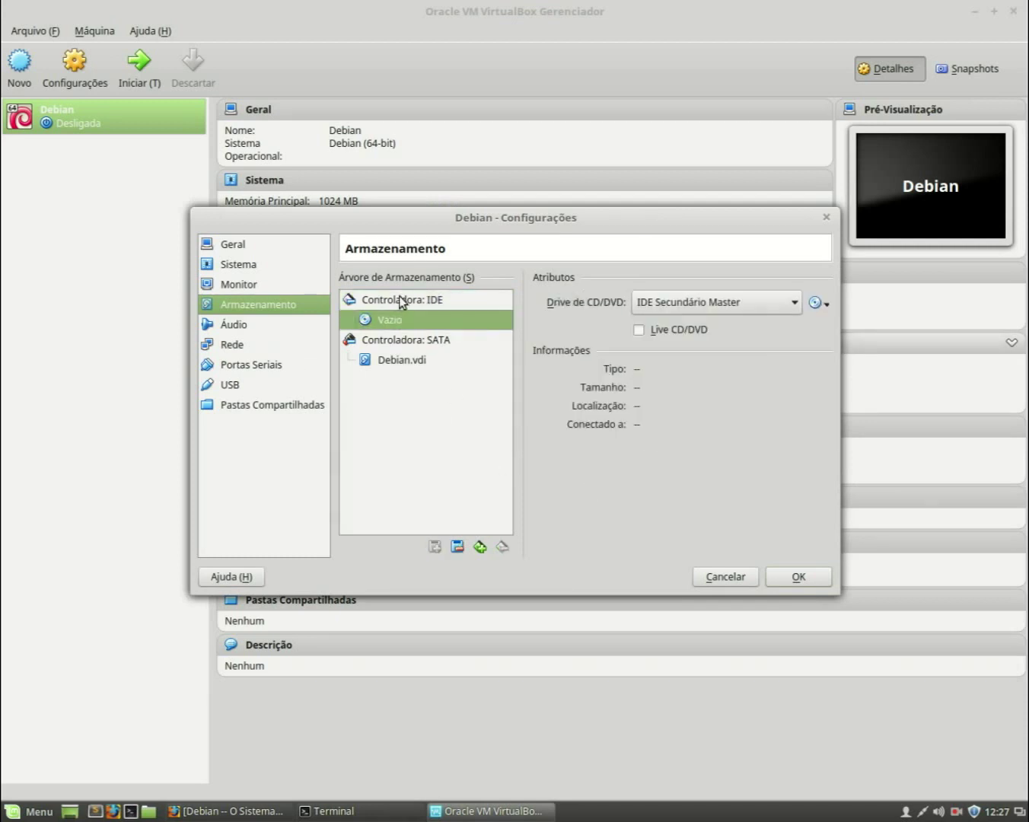
{"action": "left_click", "coordinate": [397, 299]}
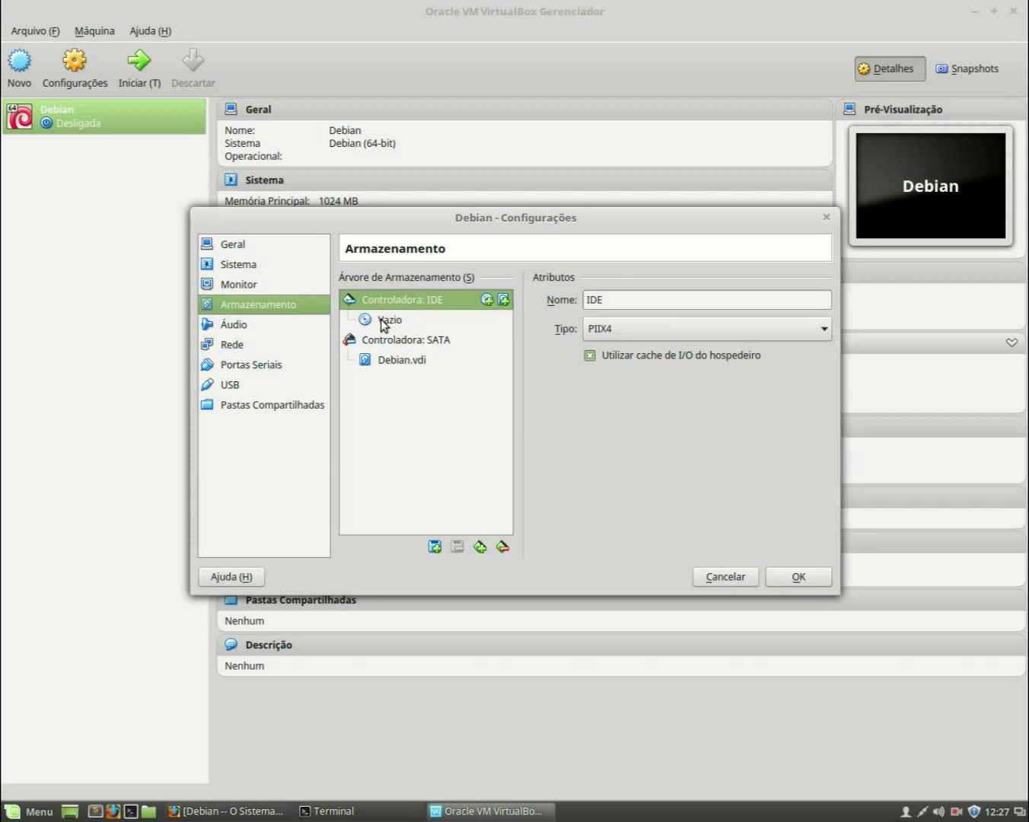
{"action": "left_click", "coordinate": [384, 320]}
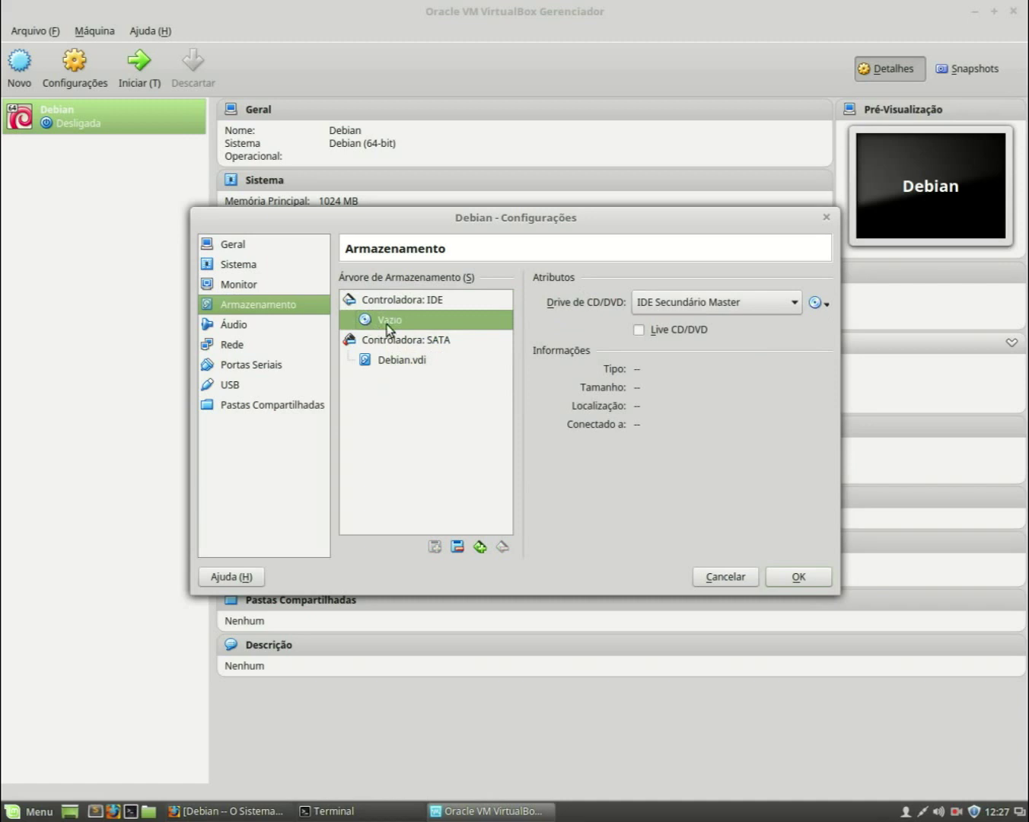
{"action": "left_click", "coordinate": [826, 306]}
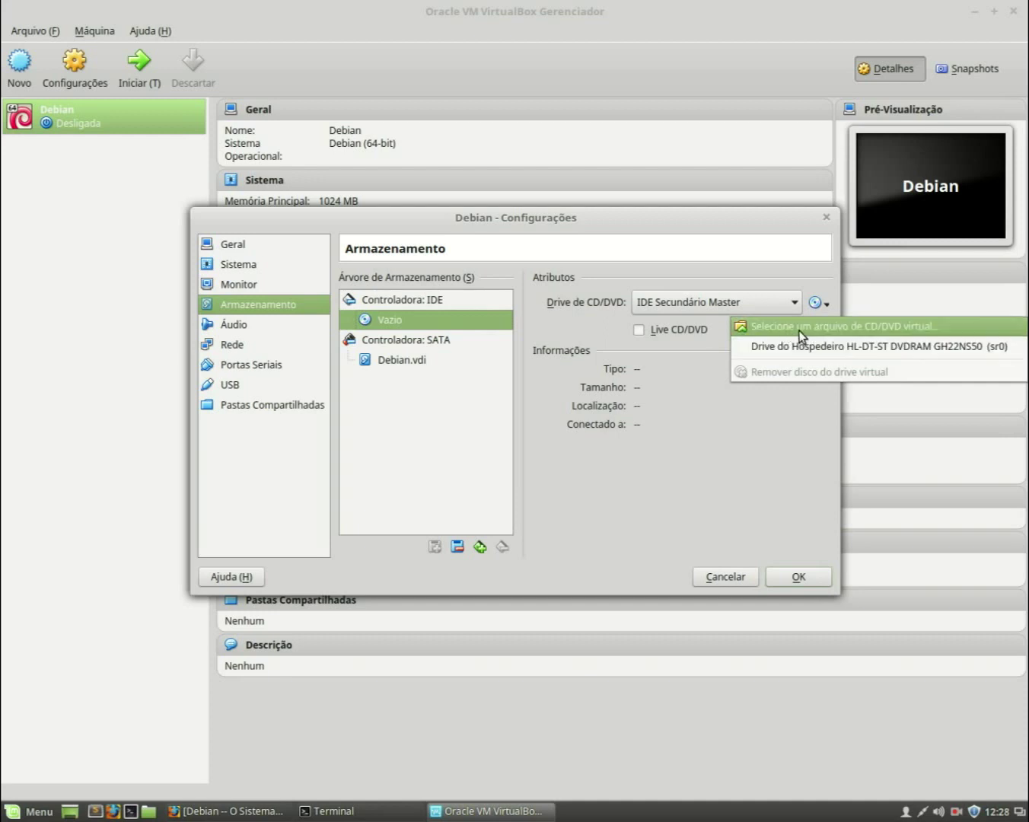
{"action": "left_click", "coordinate": [903, 333]}
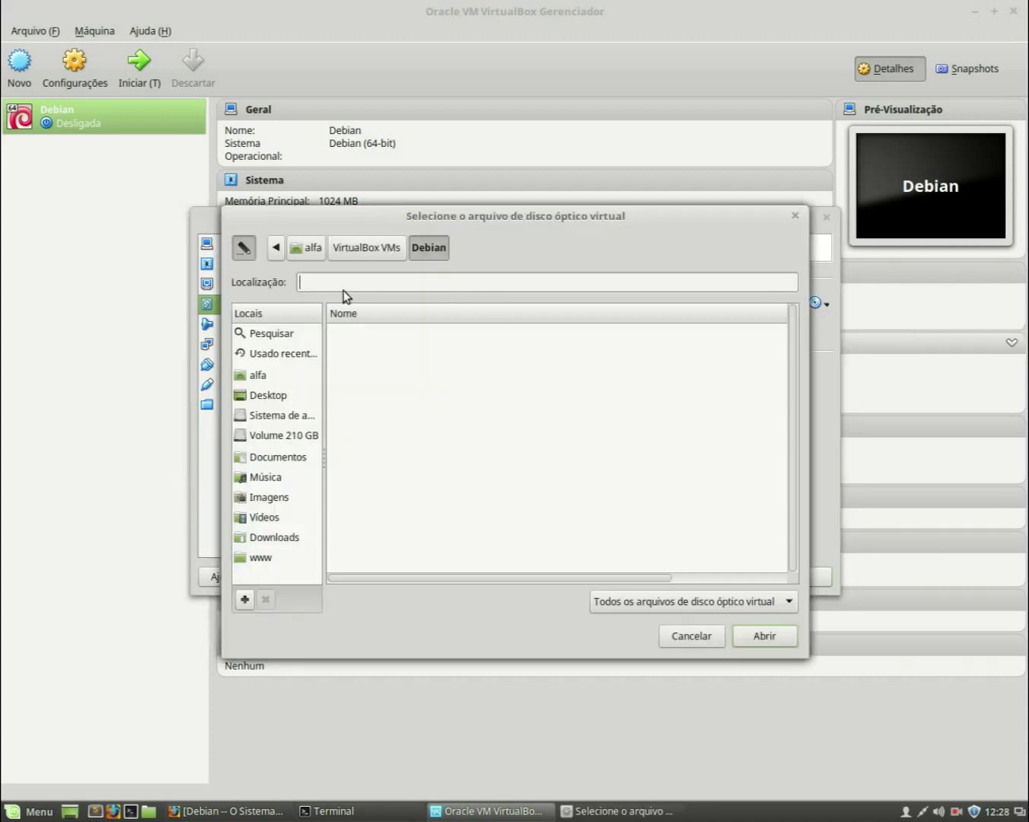
{"action": "left_click", "coordinate": [314, 249]}
{"action": "double_click", "coordinate": [381, 393]}
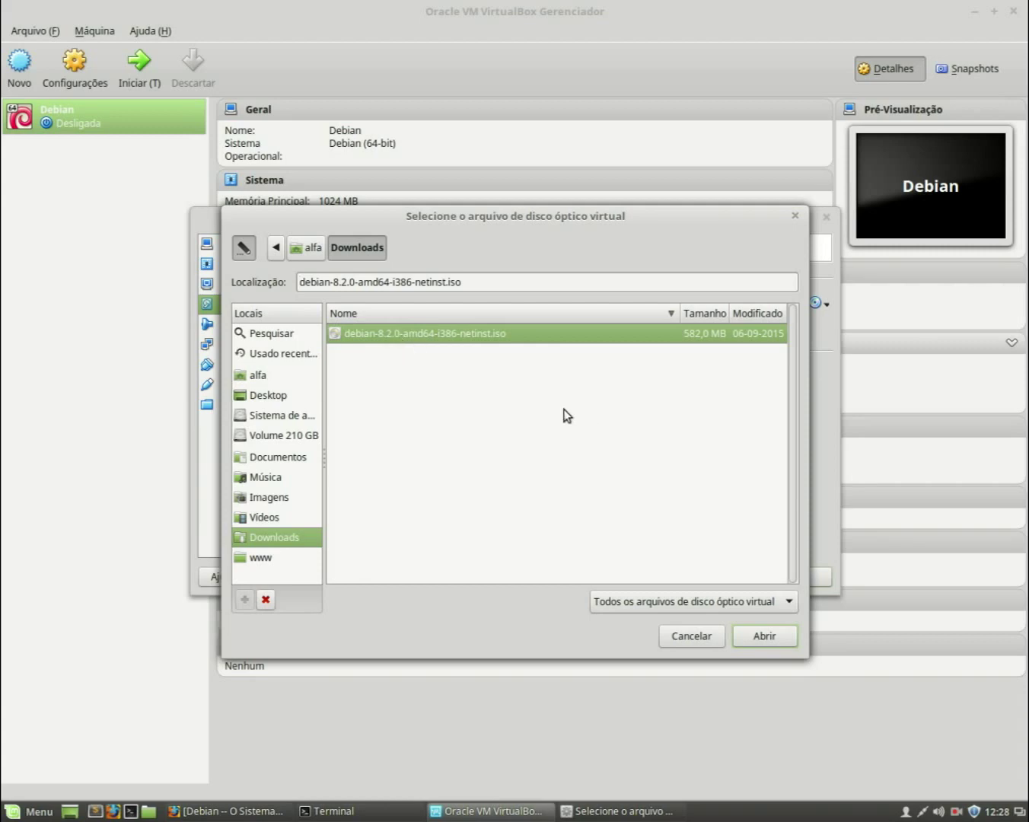
{"action": "left_click", "coordinate": [764, 638]}
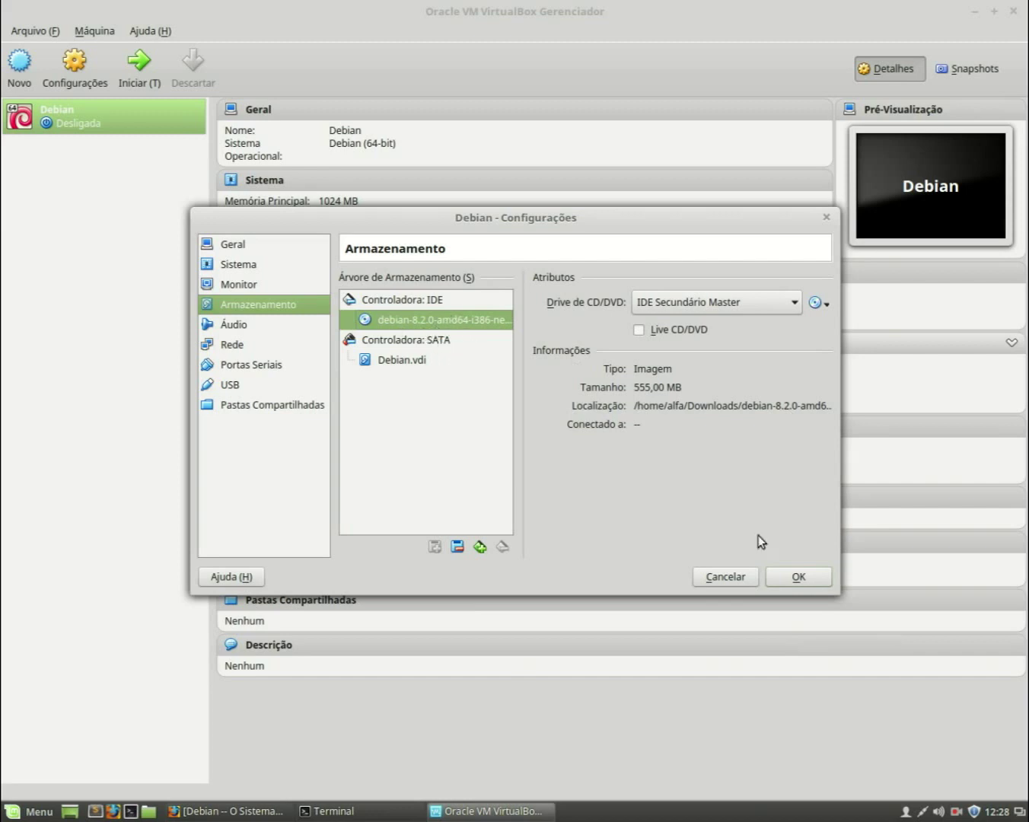
{"action": "left_click", "coordinate": [800, 578]}
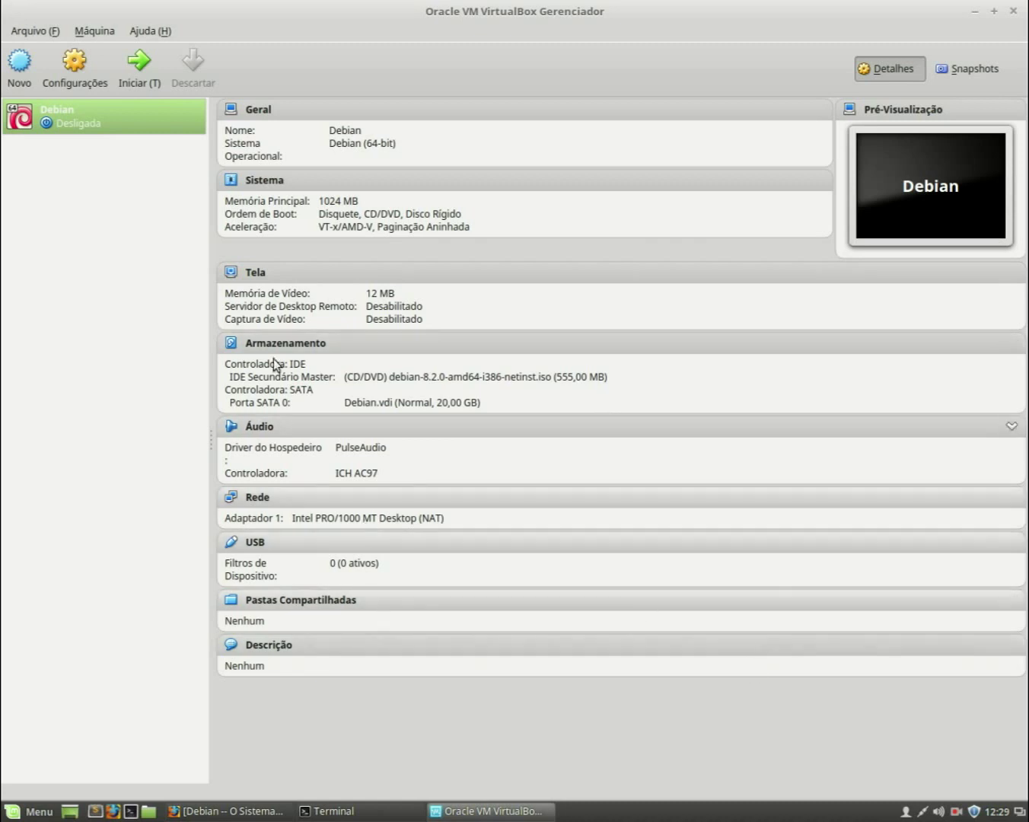
Start the Debian virtual machine in a maximized window and let it capture the mouse and keyboard
{"action": "left_click", "coordinate": [131, 74]}
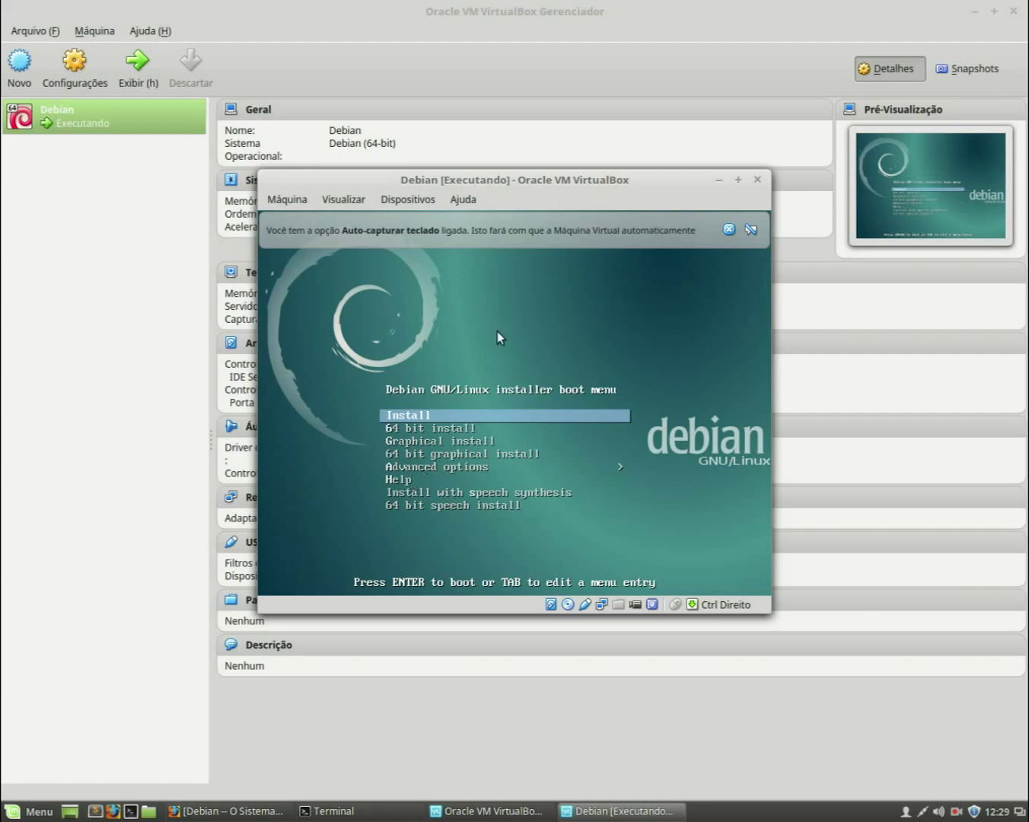
{"action": "left_click", "coordinate": [737, 182]}
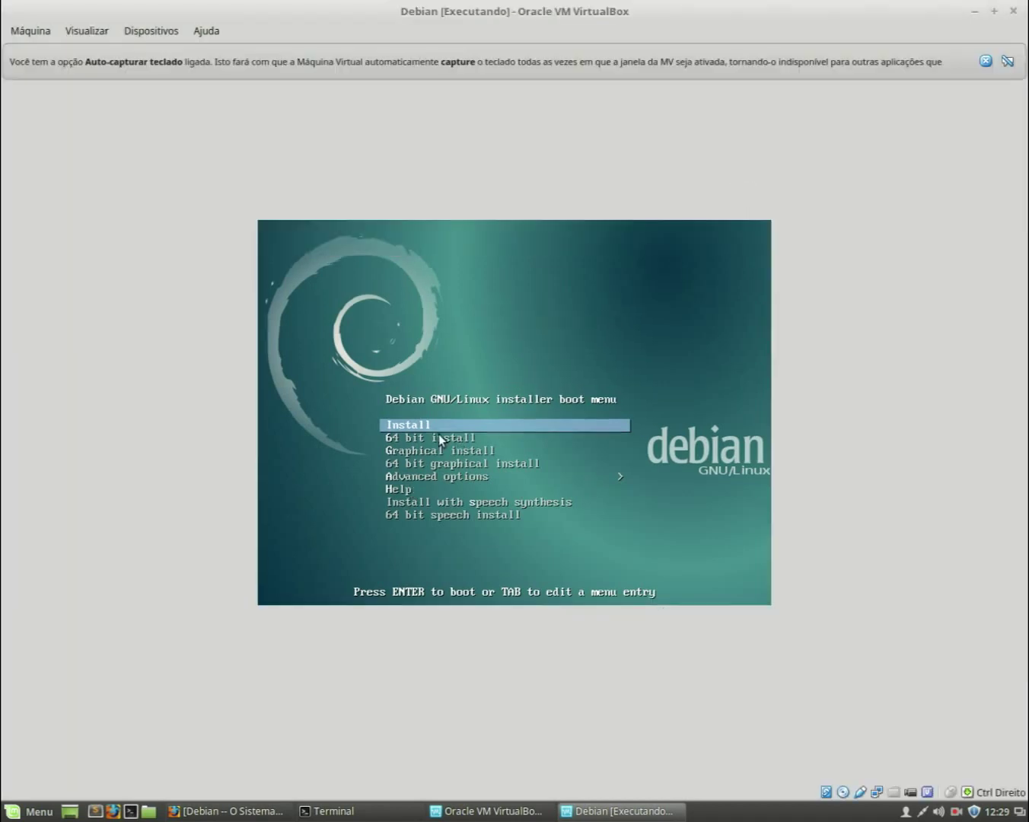
{"action": "left_click", "coordinate": [654, 341]}
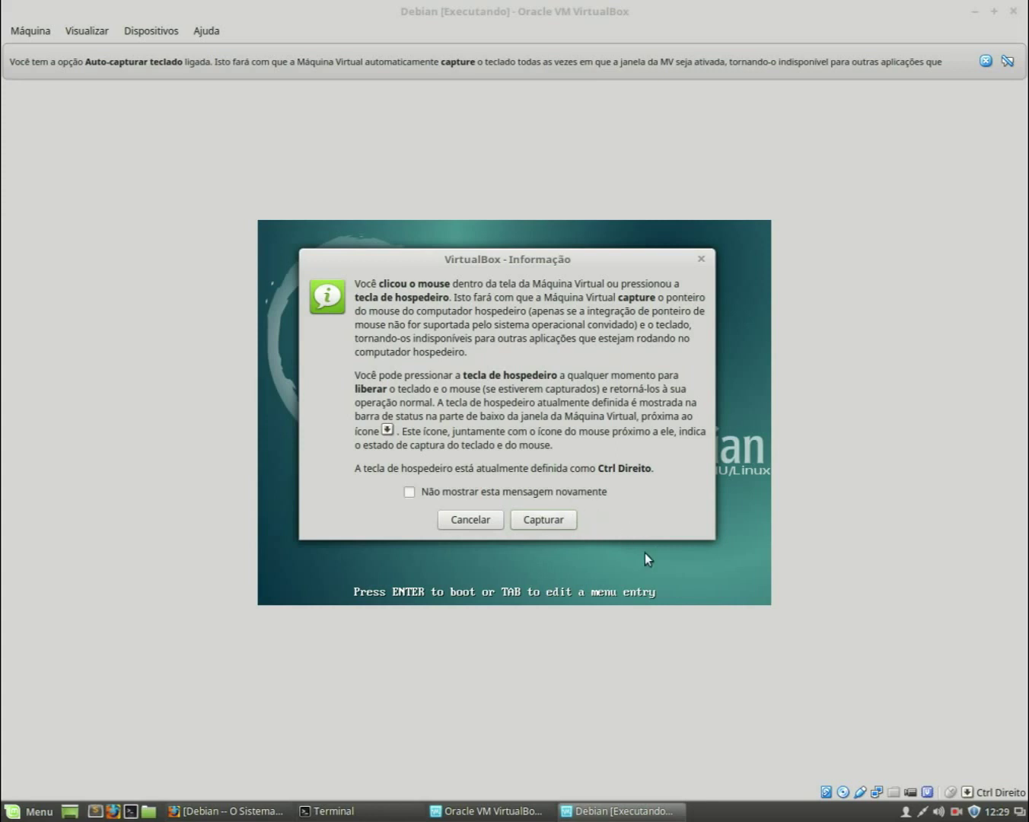
{"action": "left_click", "coordinate": [543, 520]}
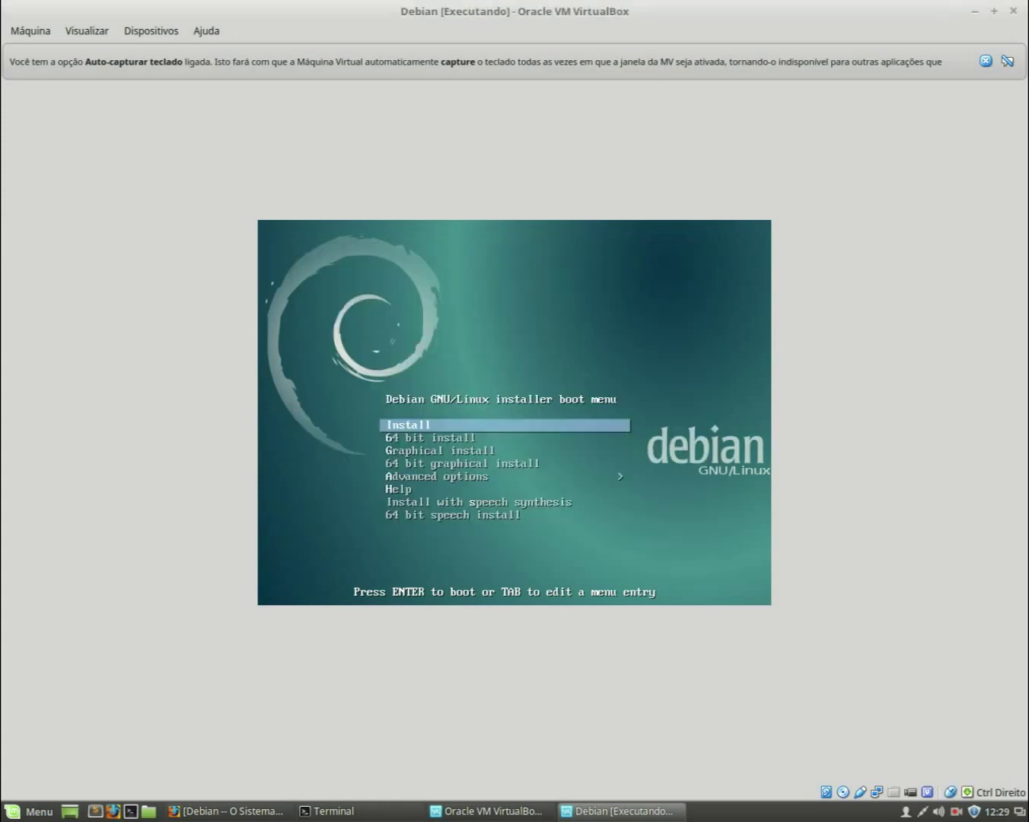
Look through the entries of the Debian GNU/Linux installer boot menu, from Install to 64 bit speech install
{"action": "key", "text": "Down"}
{"action": "key", "text": "Down"}
{"action": "key", "text": "Down"}
{"action": "key", "text": "Down"}
{"action": "key", "text": "Down"}
{"action": "key", "text": "Down"}
{"action": "key", "text": "Down"}
{"action": "key", "text": "Up"}
{"action": "key", "text": "Up"}
{"action": "key", "text": "Up"}
{"action": "key", "text": "Up"}
{"action": "key", "text": "Up"}
{"action": "key", "text": "Up"}
{"action": "key", "text": "Up"}
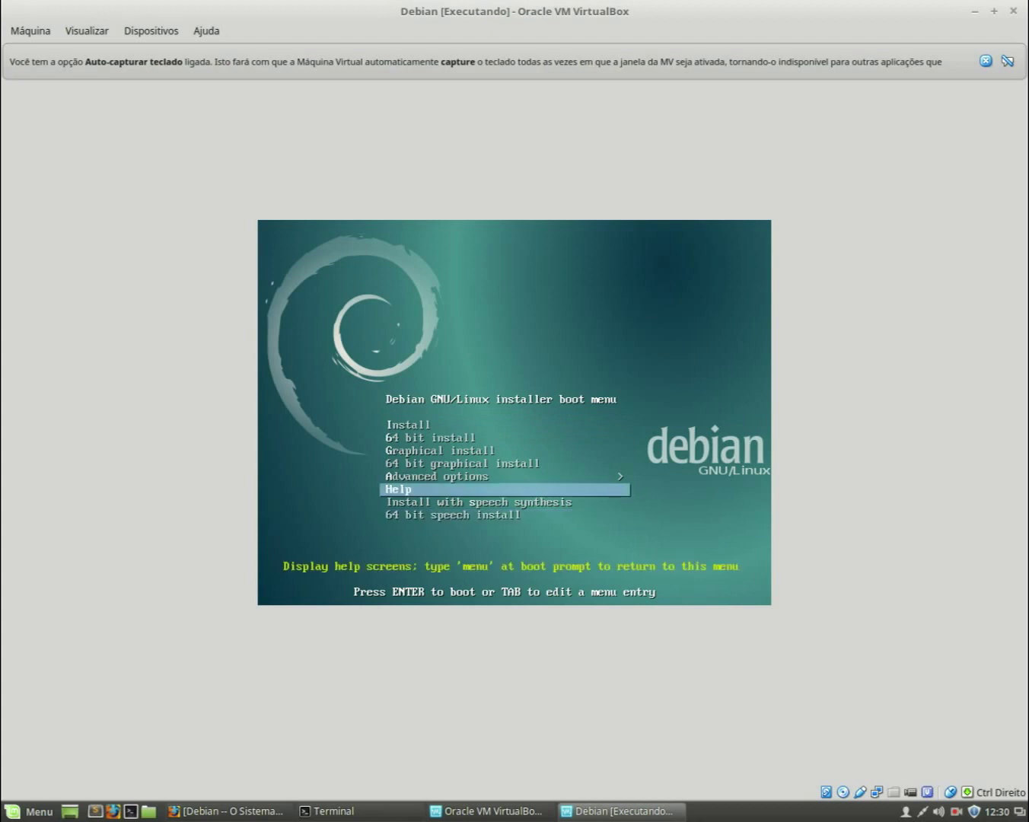
{"action": "key", "text": "Down"}
{"action": "key", "text": "Up"}
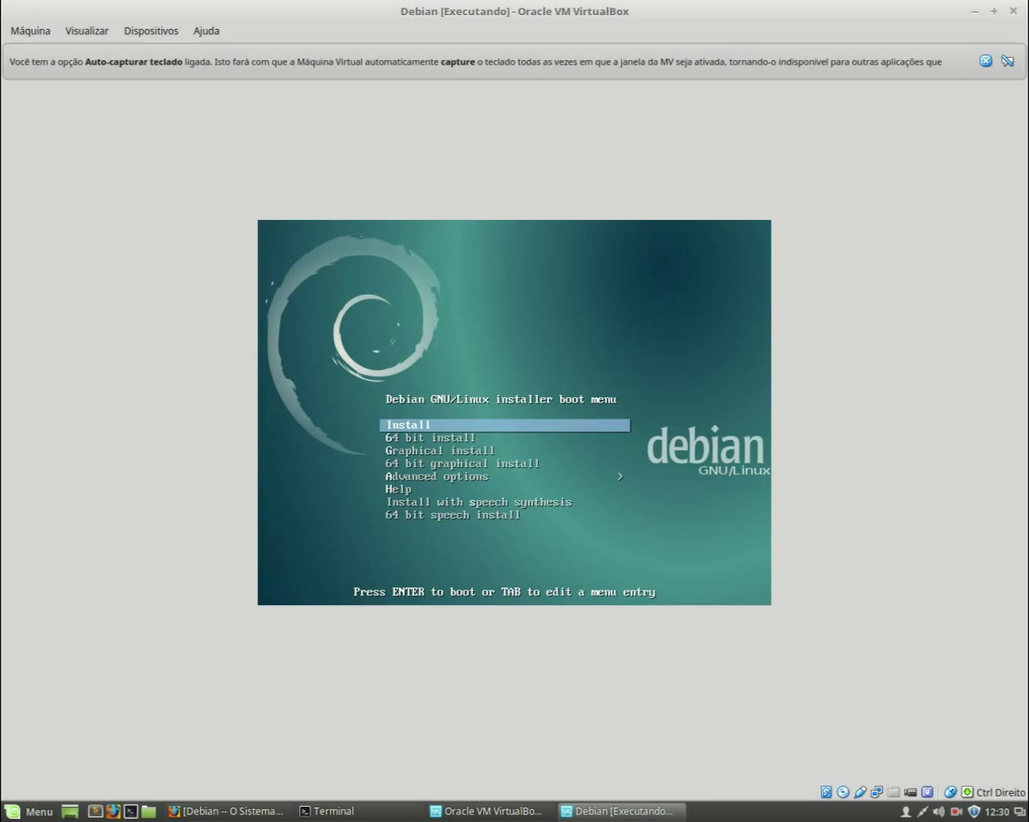
Boot the Debian installer with the 64 bit install entry of the boot menu
{"action": "key", "text": "Down"}
{"action": "key", "text": "Up"}
{"action": "key", "text": "Down"}
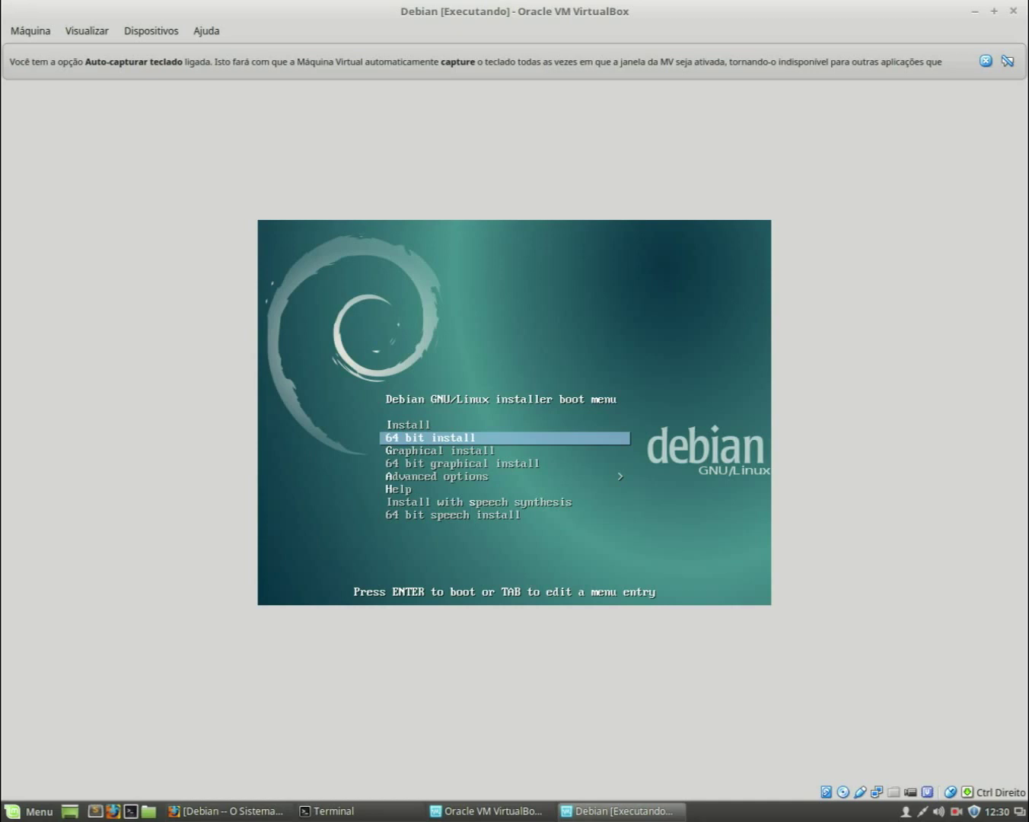
{"action": "key", "text": "Up"}
{"action": "key", "text": "Down"}
{"action": "key", "text": "Down"}
{"action": "key", "text": "Down"}
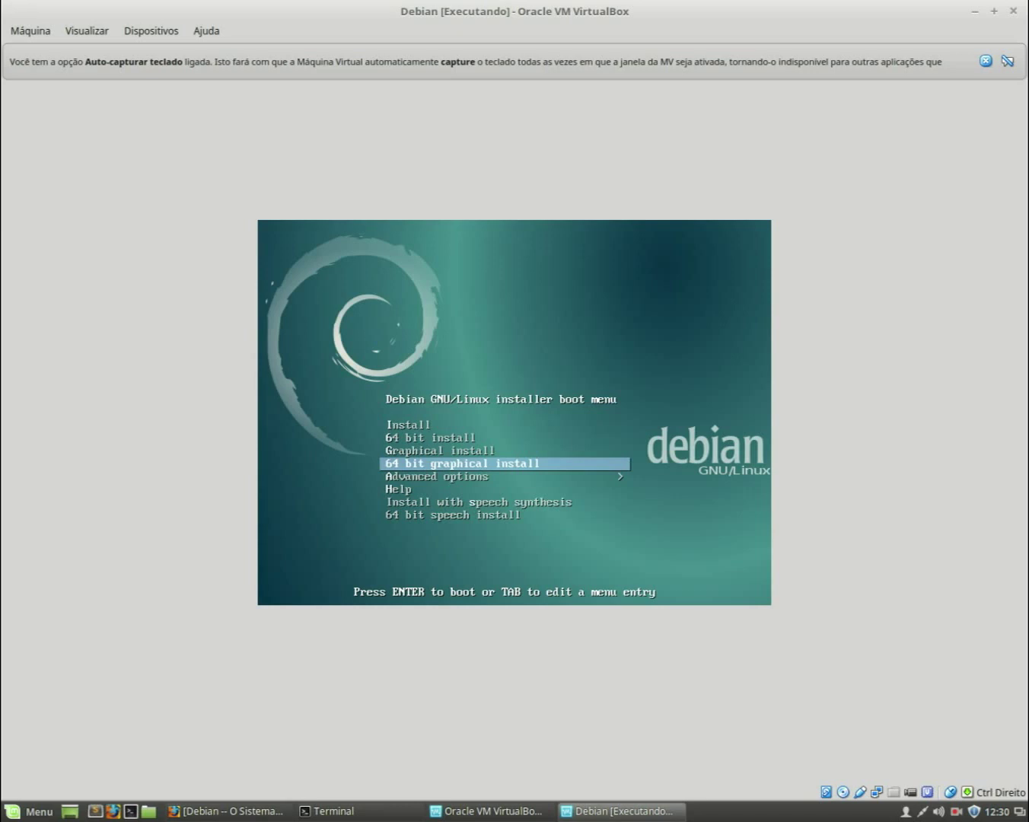
{"action": "key", "text": "Up"}
{"action": "key", "text": "Up"}
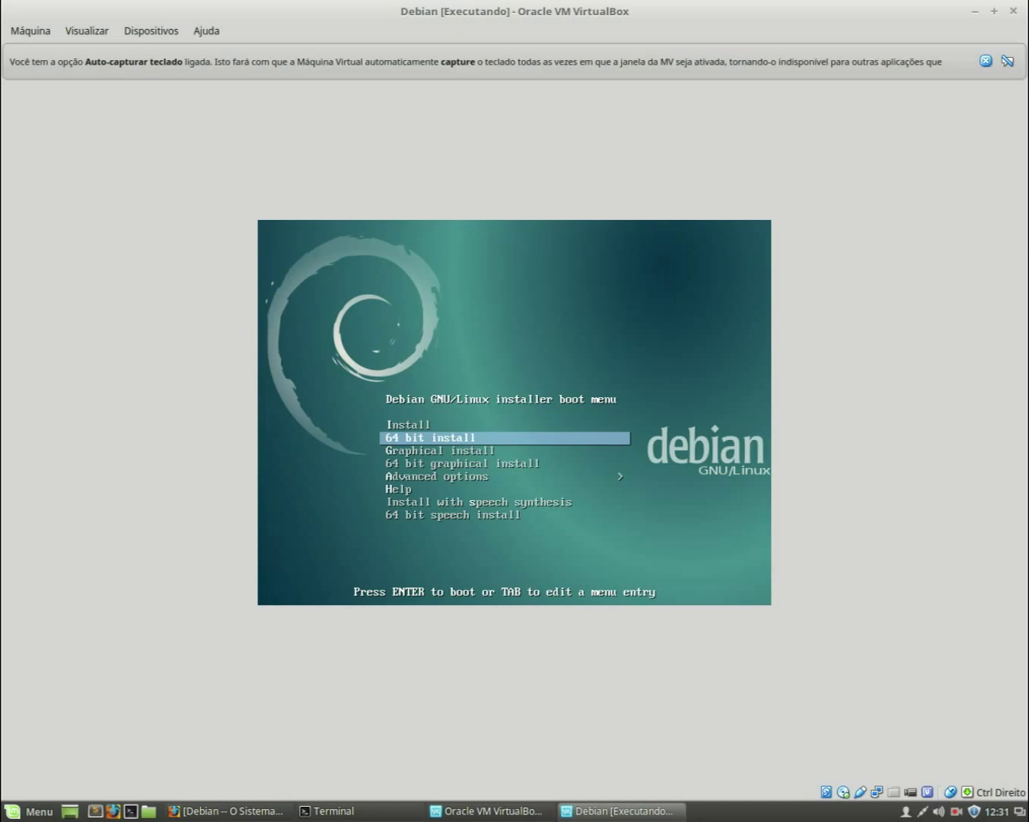
{"action": "key", "text": "Return"}
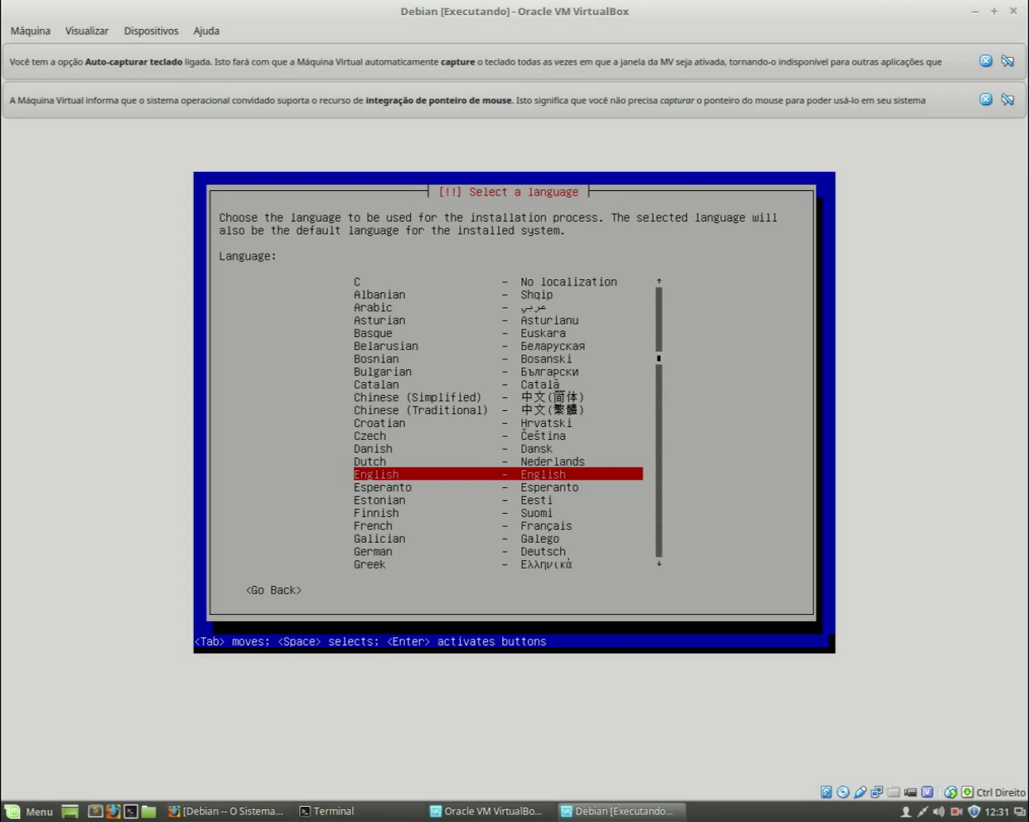
Choose Portuguese (Brazil) as the installation language and agree to continue with its incomplete translation
{"action": "key", "text": "p"}
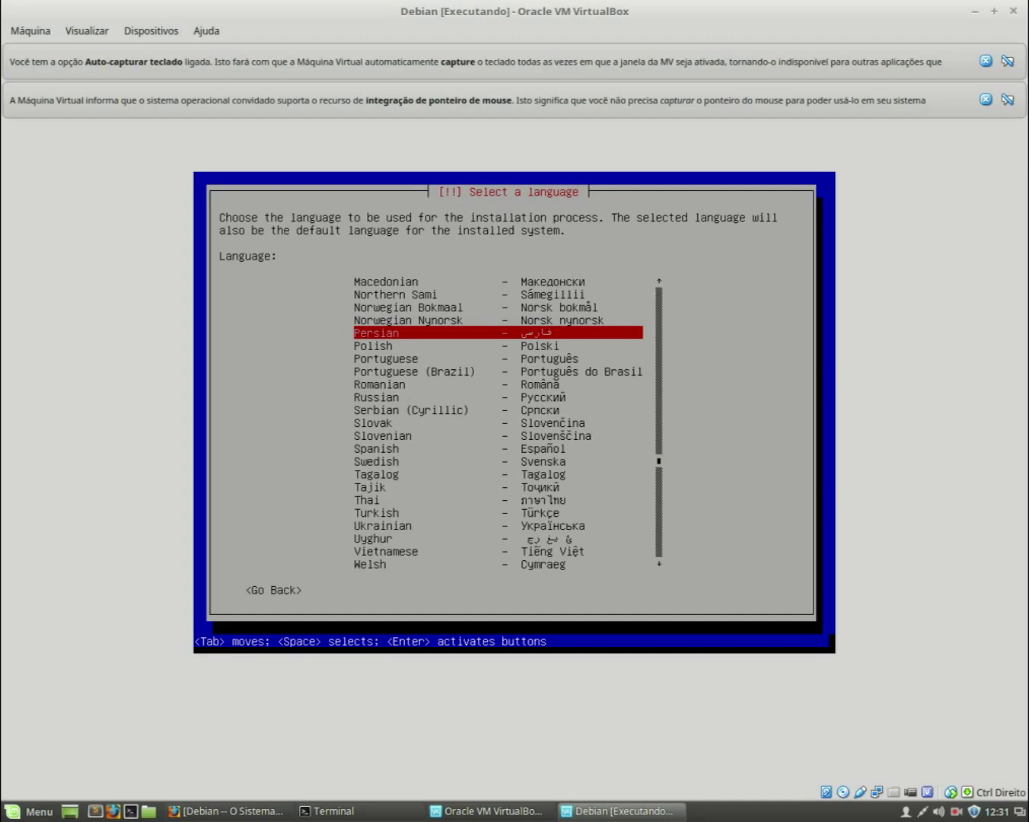
{"action": "key", "text": "Down"}
{"action": "key", "text": "Down"}
{"action": "key", "text": "Down"}
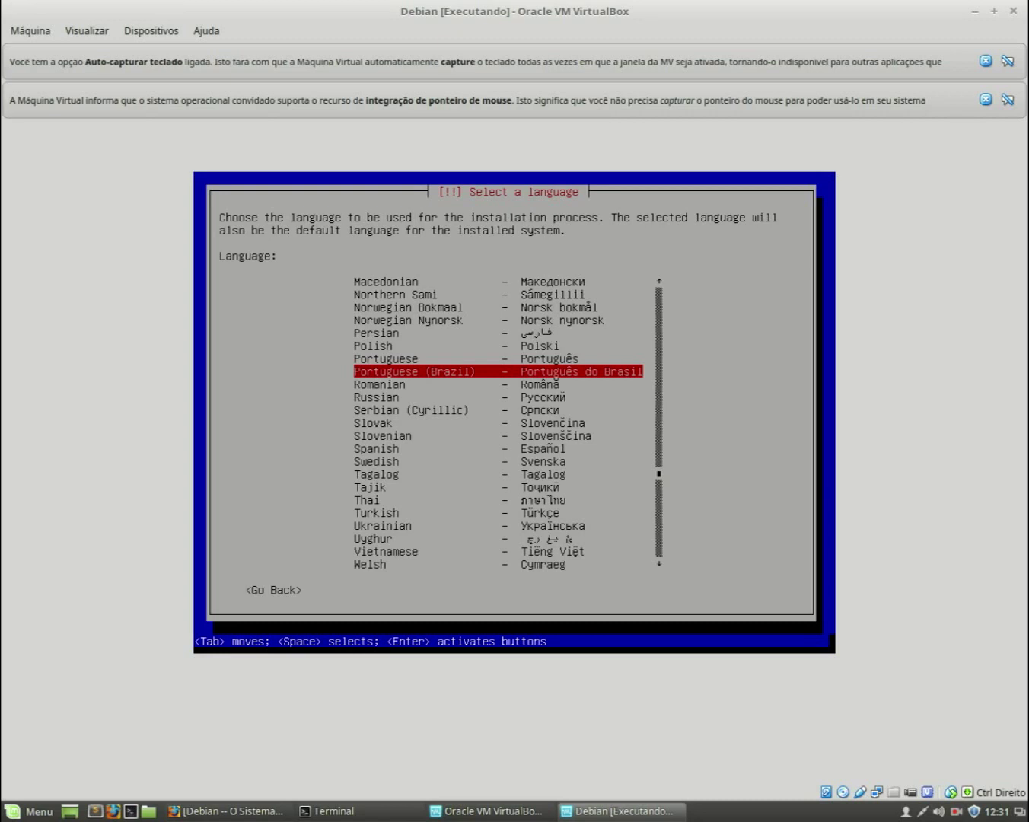
{"action": "key", "text": "Return"}
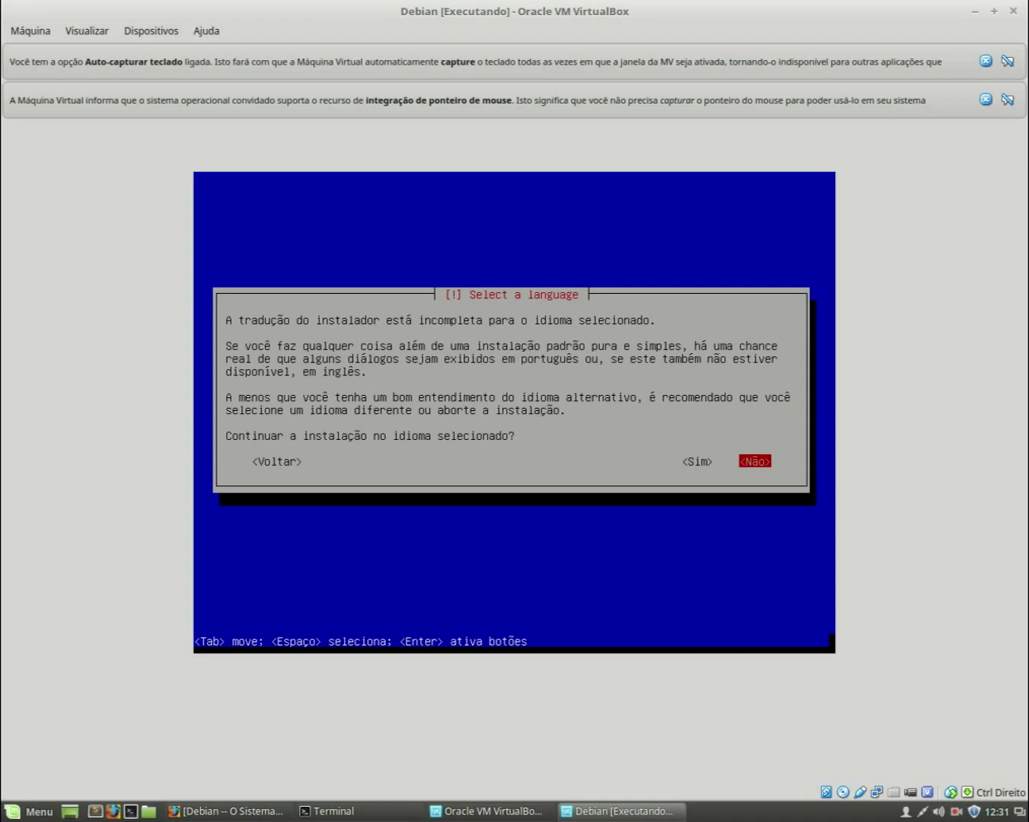
{"action": "key", "text": "Left"}
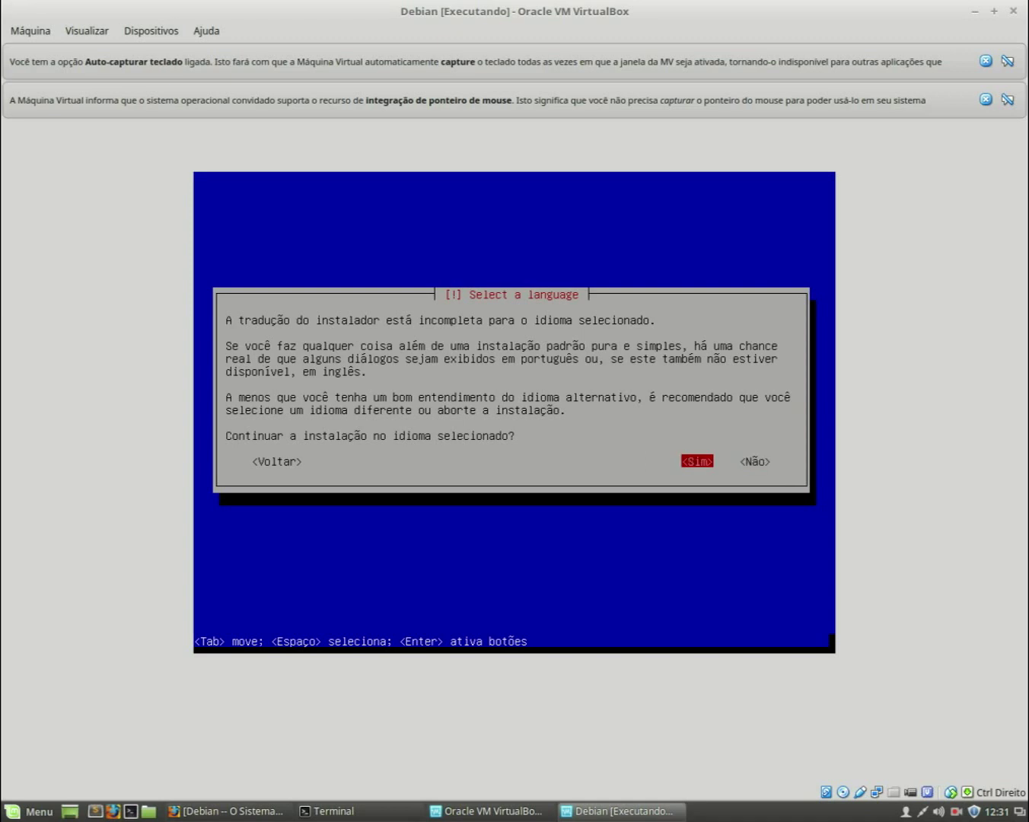
{"action": "key", "text": "Return"}
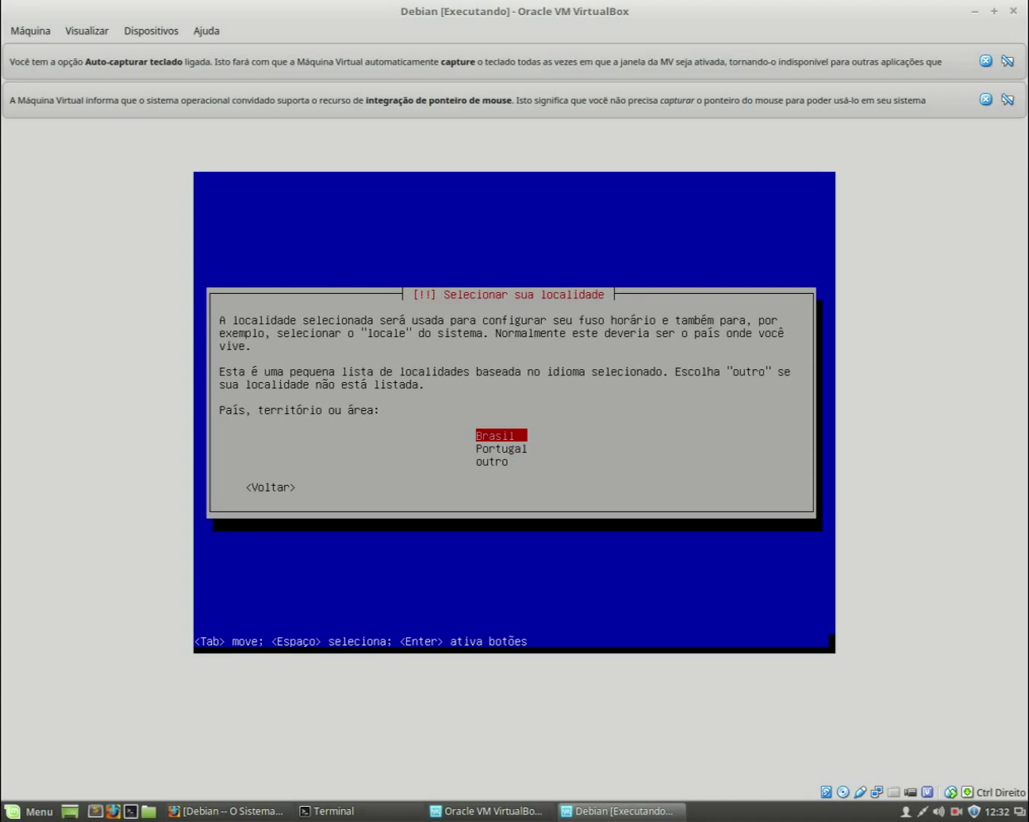
Set the location to Brasil and the keyboard map to Português Brasileiro
{"action": "key", "text": "Return"}
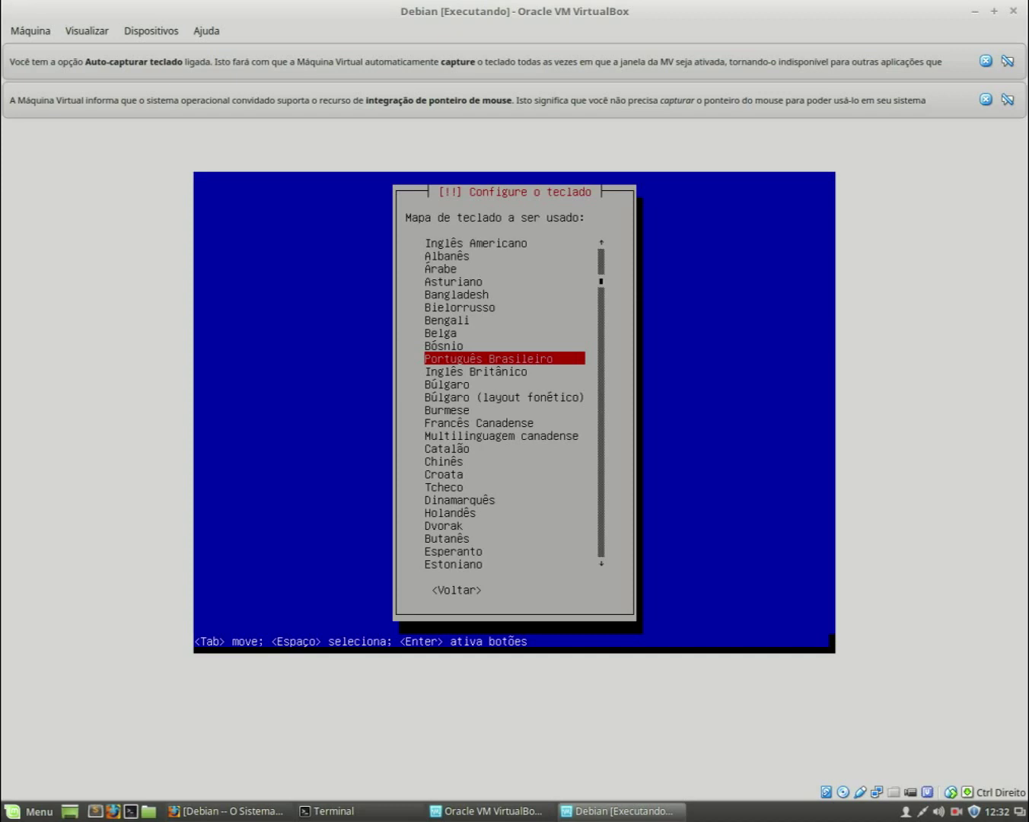
{"action": "key", "text": "Return"}
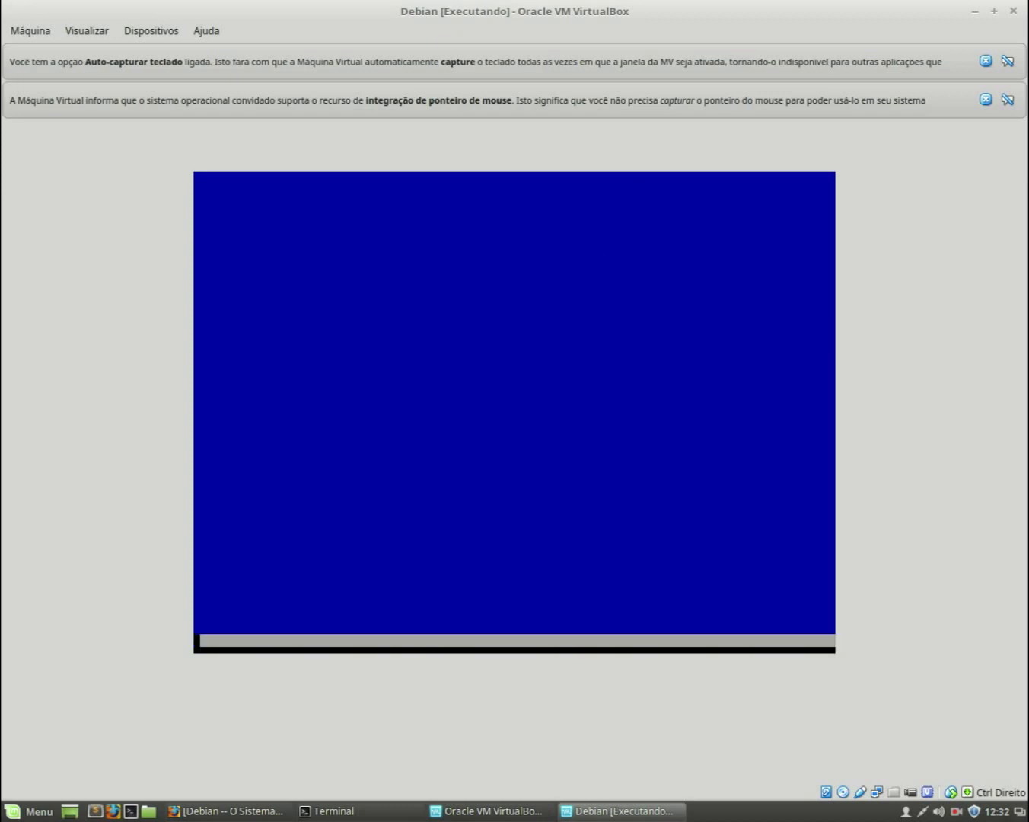
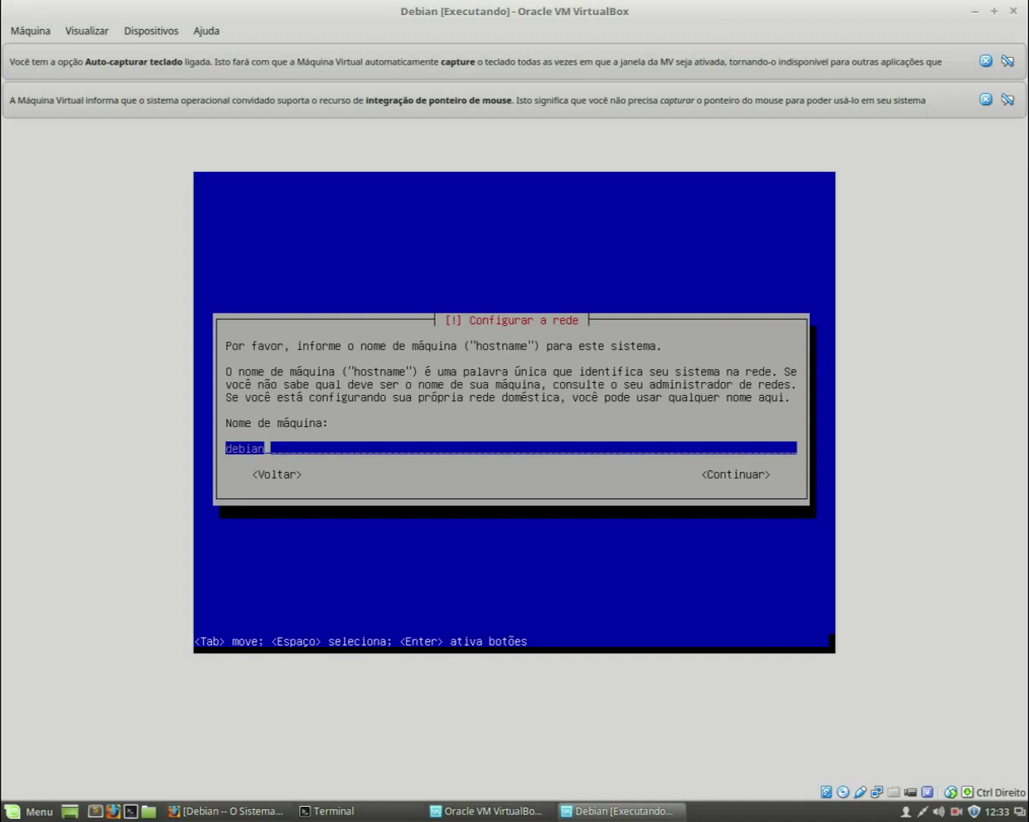
Set the machine's hostname to vmdebian01 and continue with the domain name left blank
{"action": "key", "text": "Tab"}
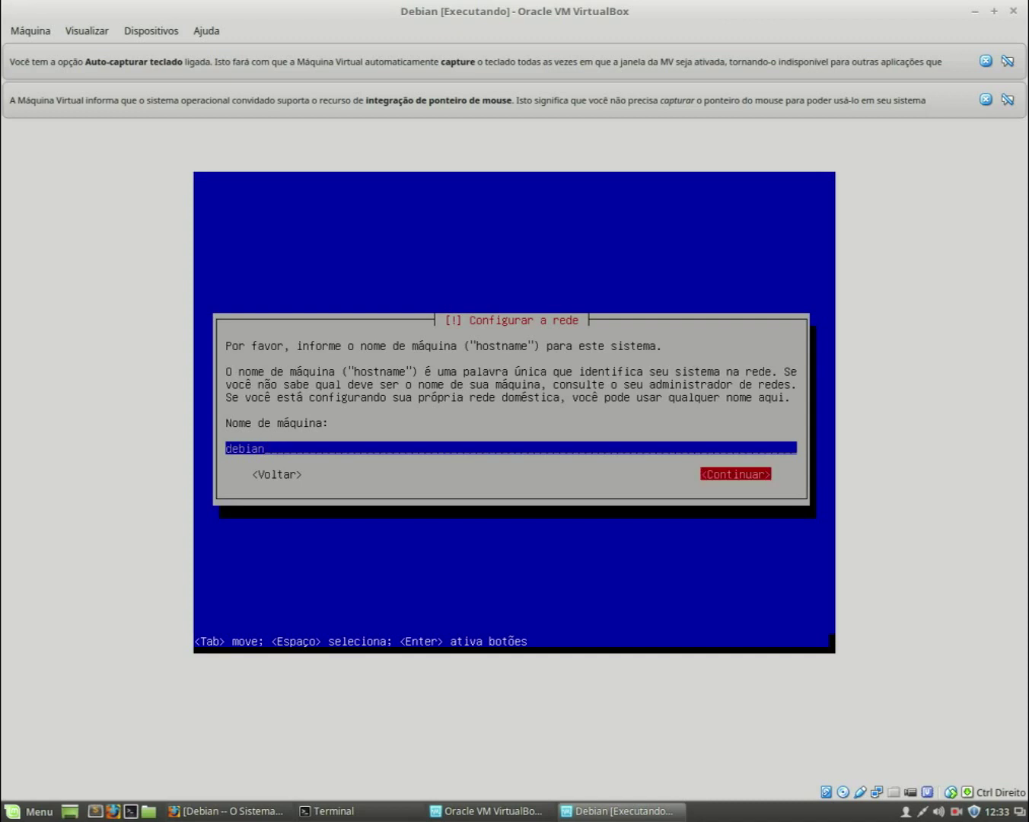
{"action": "key", "text": "shift+Tab"}
{"action": "type", "text": "vm"}
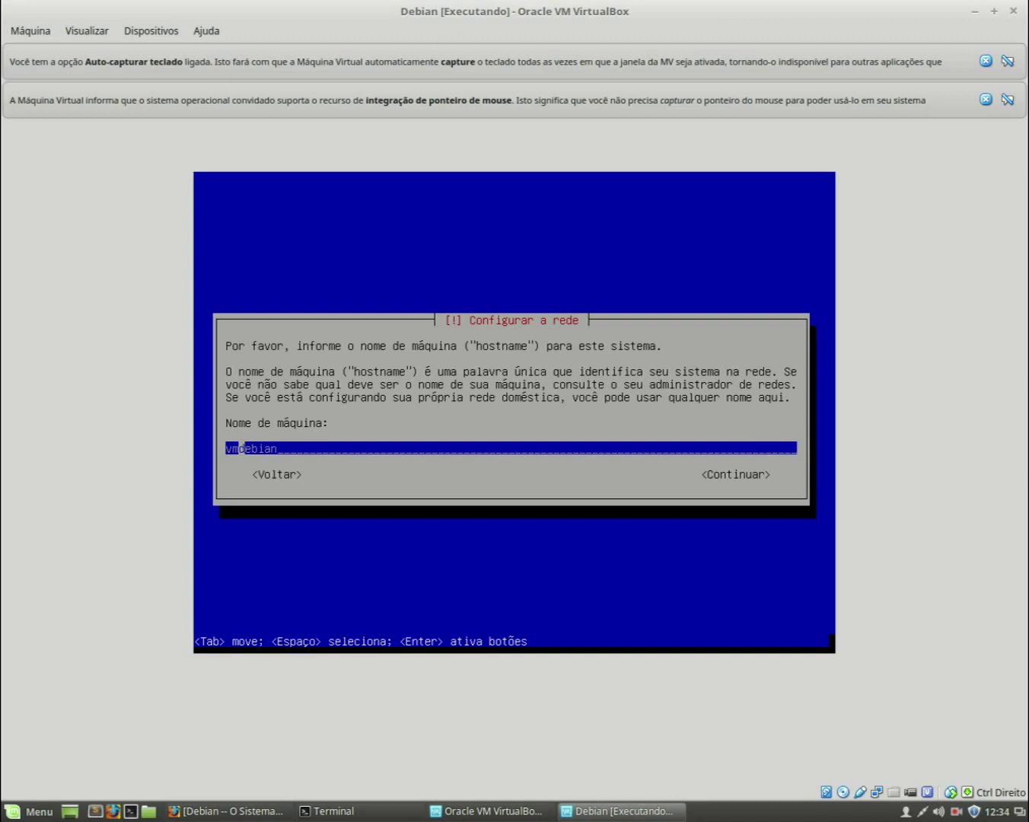
{"action": "key", "text": "End"}
{"action": "type", "text": "01"}
{"action": "key", "text": "Tab"}
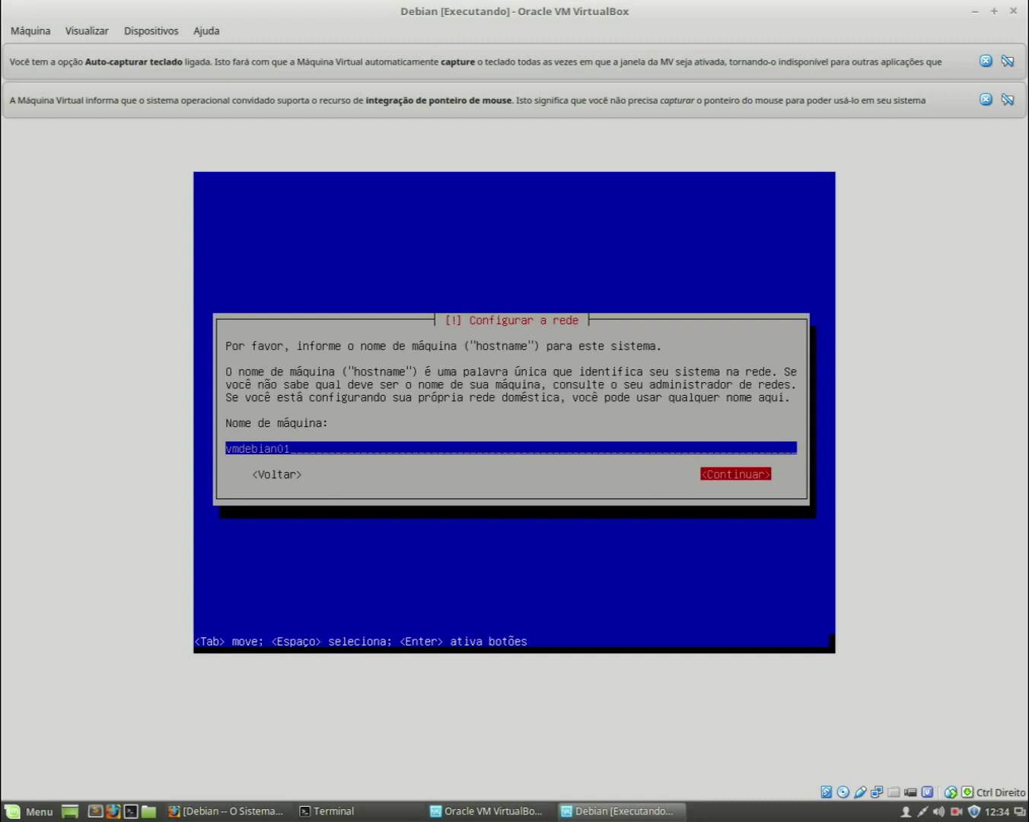
{"action": "key", "text": "Return"}
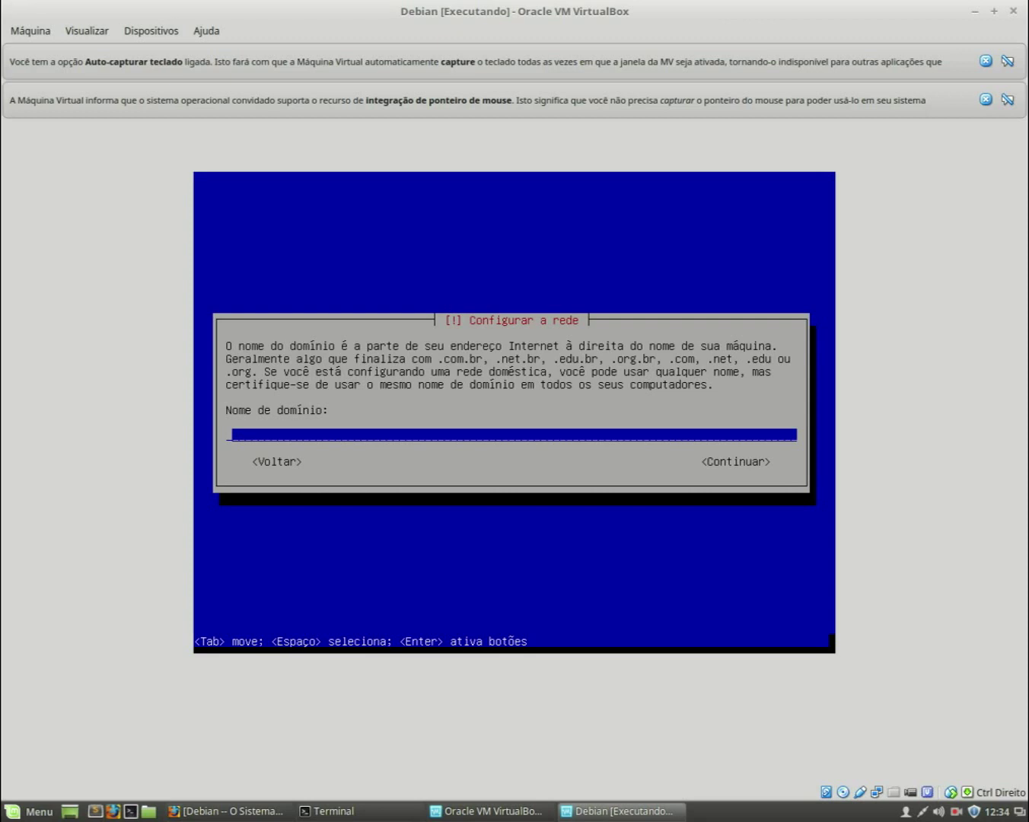
{"action": "key", "text": "Tab"}
{"action": "key", "text": "Return"}
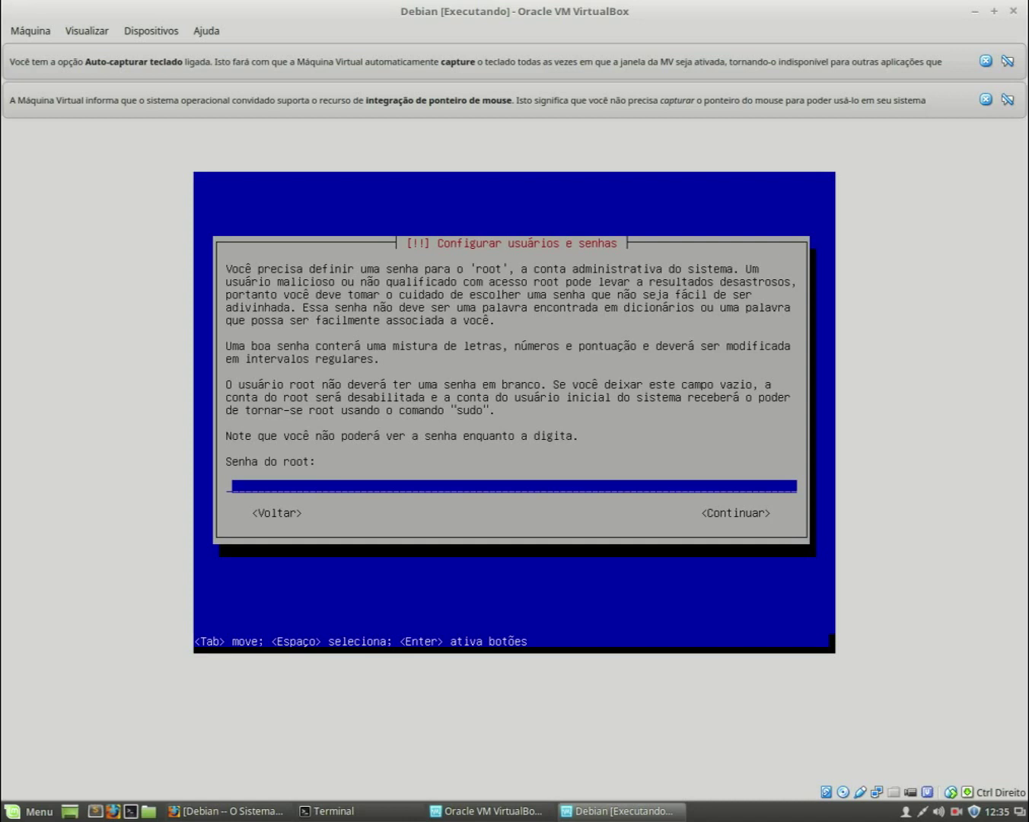
Enter the root account password and enter it again for verification
{"action": "type", "text": "*********"}
{"action": "key", "text": "Tab"}
{"action": "key", "text": "Return"}
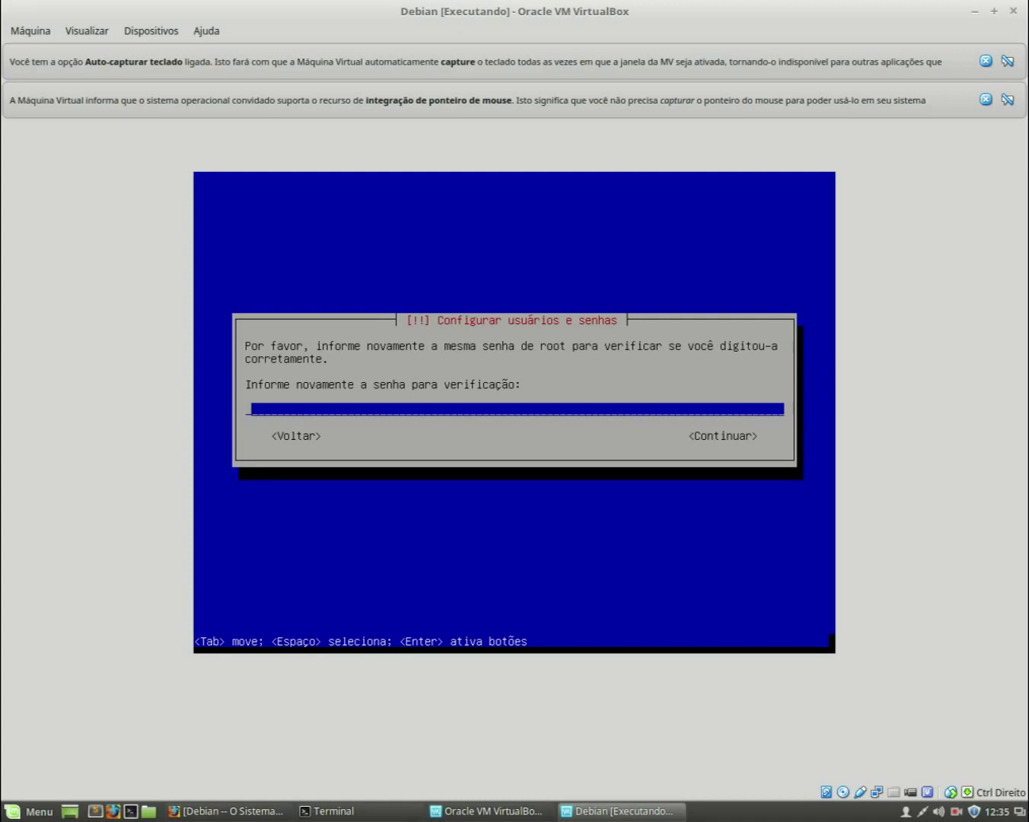
{"action": "type", "text": "**********"}
{"action": "key", "text": "Return"}
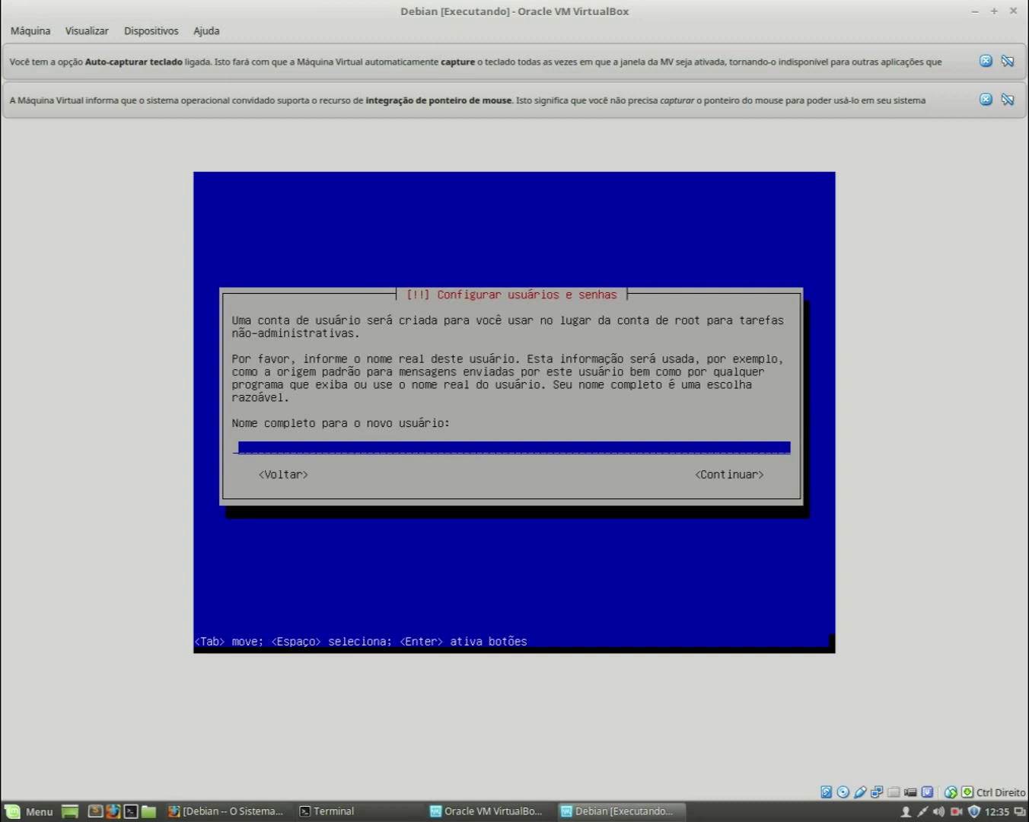
Enter servertools as the new user's full name and accept servertools as the account's username
{"action": "type", "text": "servertools"}
{"action": "key", "text": "Tab"}
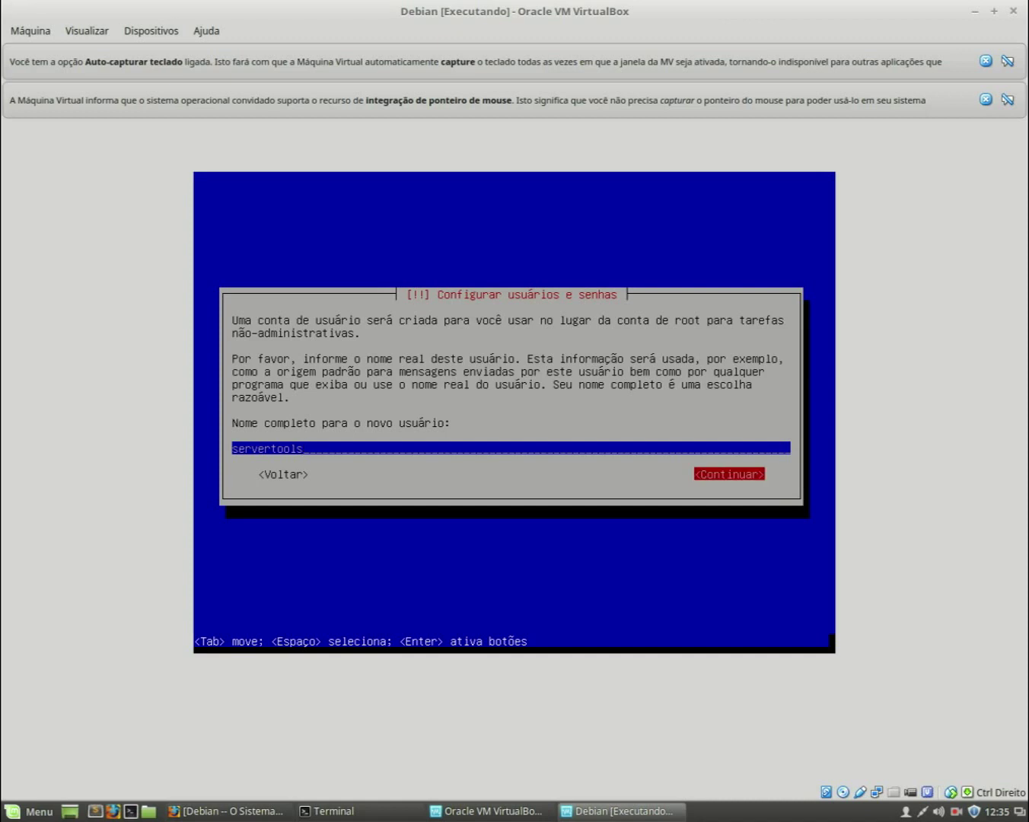
{"action": "key", "text": "Return"}
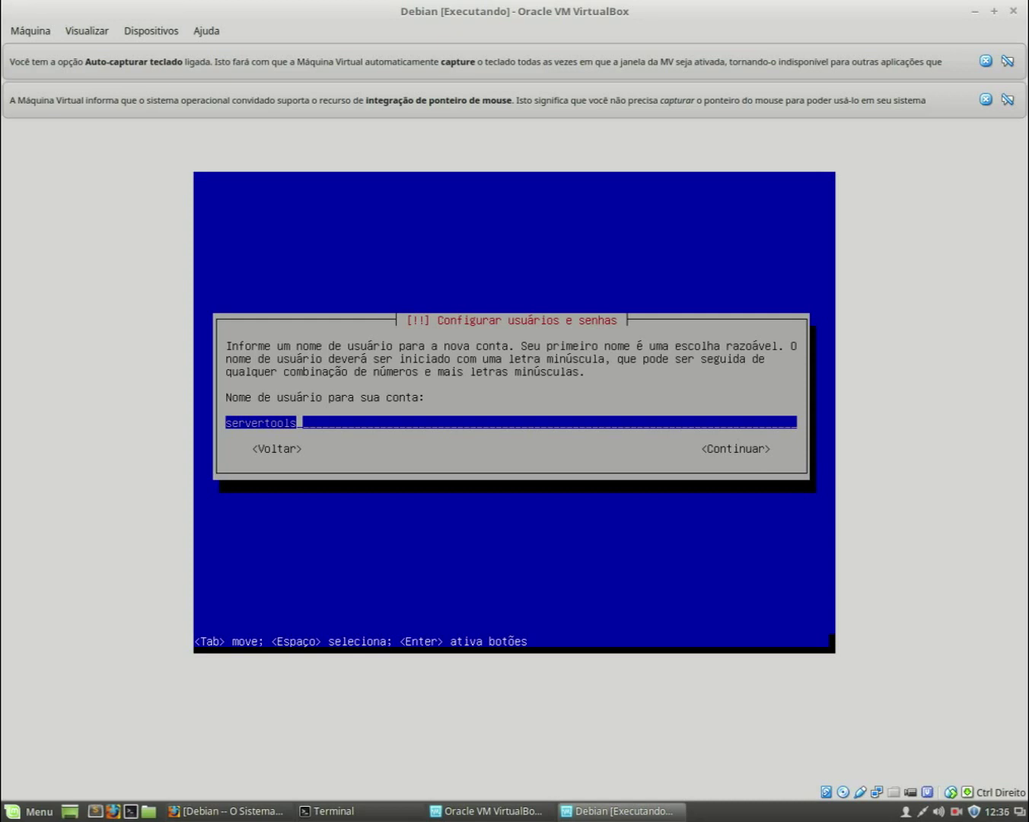
{"action": "key", "text": "Tab"}
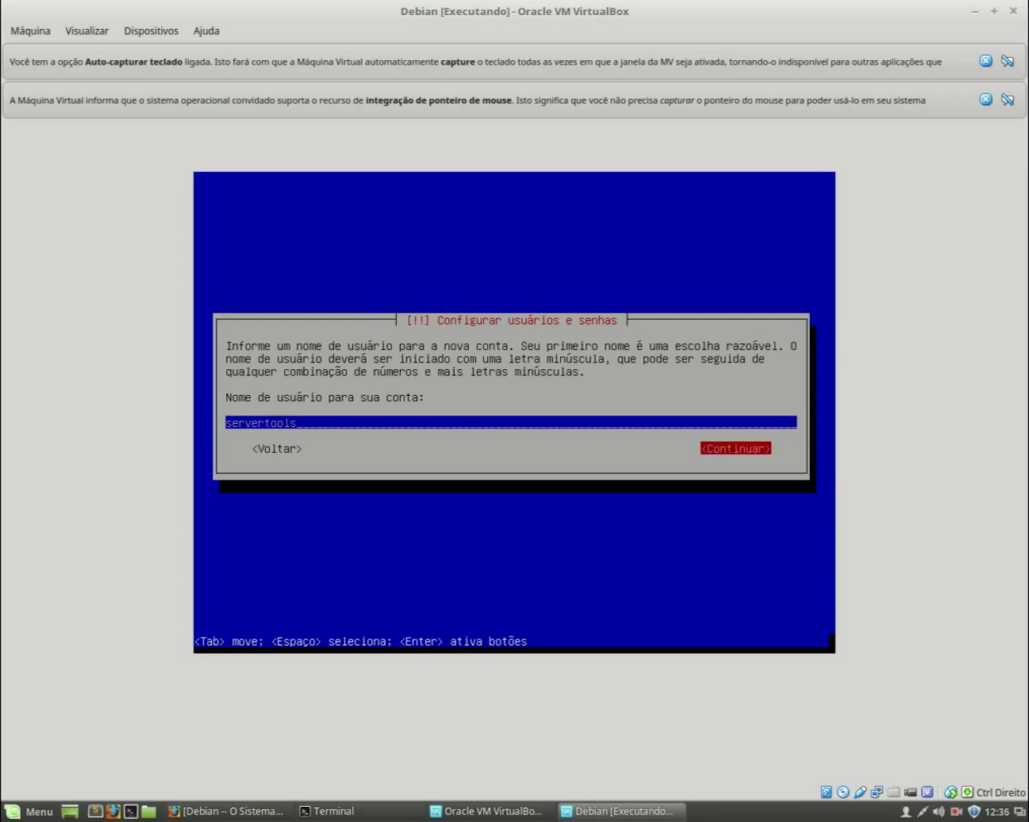
{"action": "key", "text": "Return"}
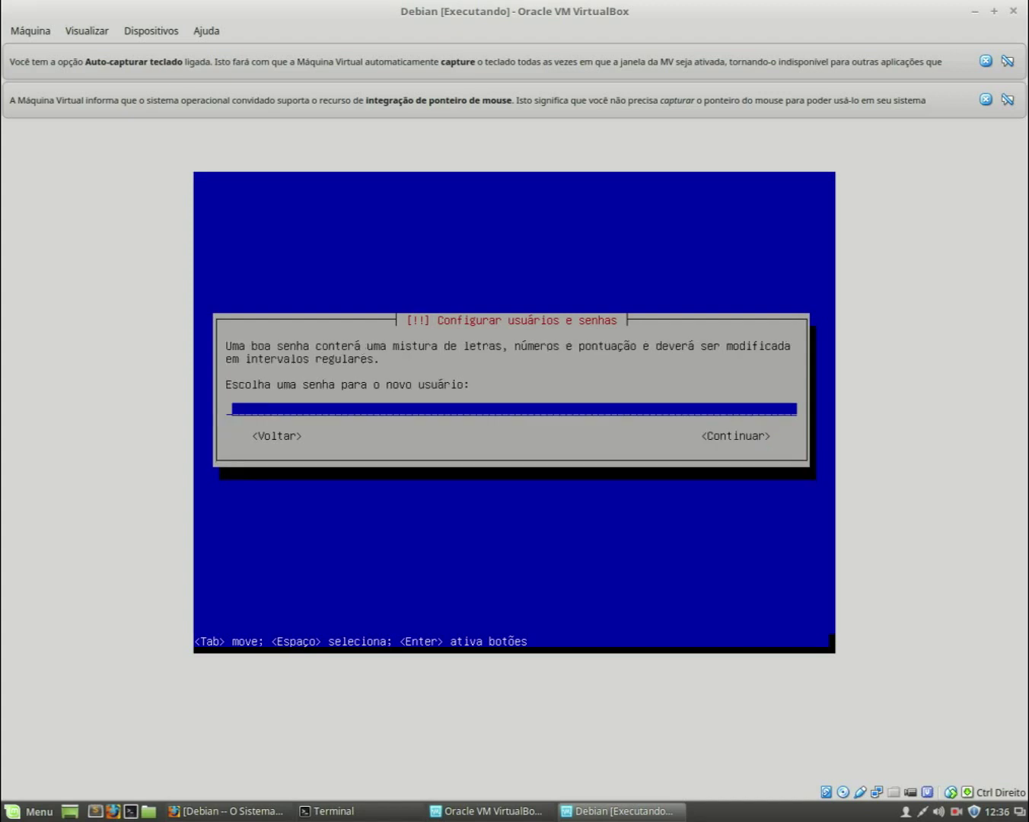
Enter the new user's password, then clear and retype its verification entry and submit it
{"action": "type", "text": "*********"}
{"action": "key", "text": "Return"}
{"action": "type", "text": "*********"}
{"action": "key", "text": "BackSpace"}
{"action": "key", "text": "BackSpace"}
{"action": "key", "text": "BackSpace"}
{"action": "key", "text": "BackSpace"}
{"action": "key", "text": "BackSpace"}
{"action": "key", "text": "BackSpace"}
{"action": "key", "text": "BackSpace"}
{"action": "key", "text": "BackSpace"}
{"action": "key", "text": "BackSpace"}
{"action": "type", "text": "*********"}
{"action": "key", "text": "Return"}
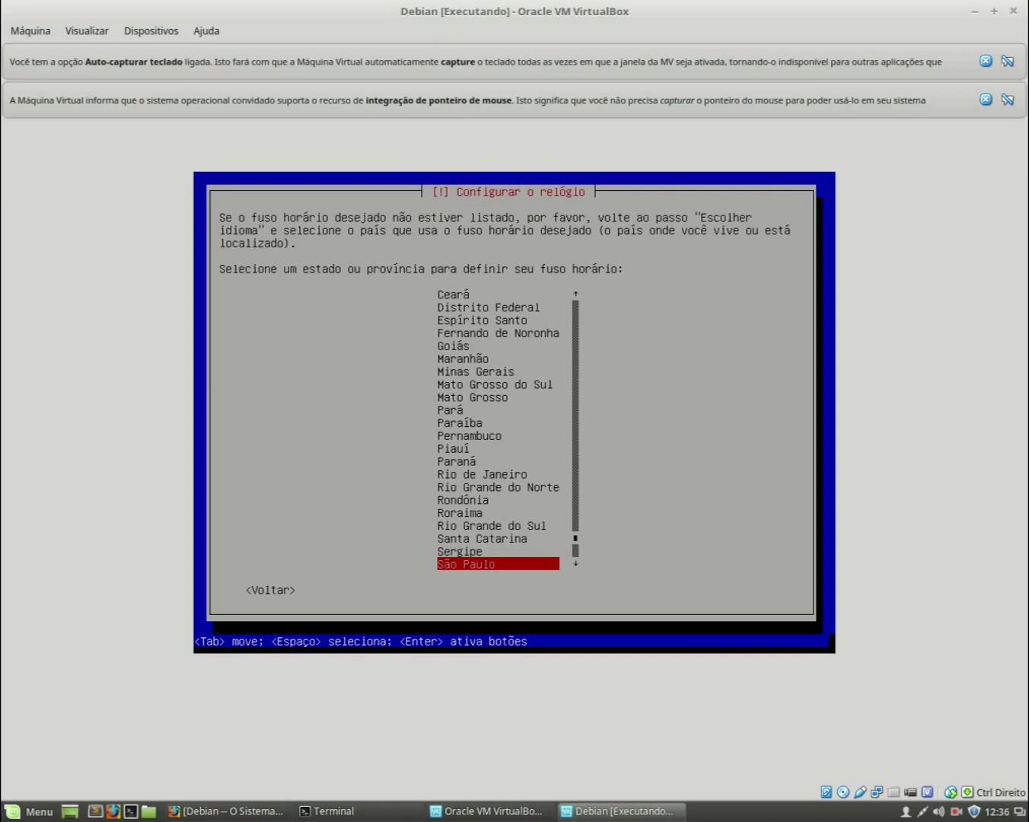
Choose Minas Gerais as the state that defines the time zone
{"action": "key", "text": "Up"}
{"action": "key", "text": "Up"}
{"action": "key", "text": "Up"}
{"action": "key", "text": "Up"}
{"action": "key", "text": "Up"}
{"action": "key", "text": "Up"}
{"action": "key", "text": "Up"}
{"action": "key", "text": "Up"}
{"action": "key", "text": "Up"}
{"action": "key", "text": "Up"}
{"action": "key", "text": "Up"}
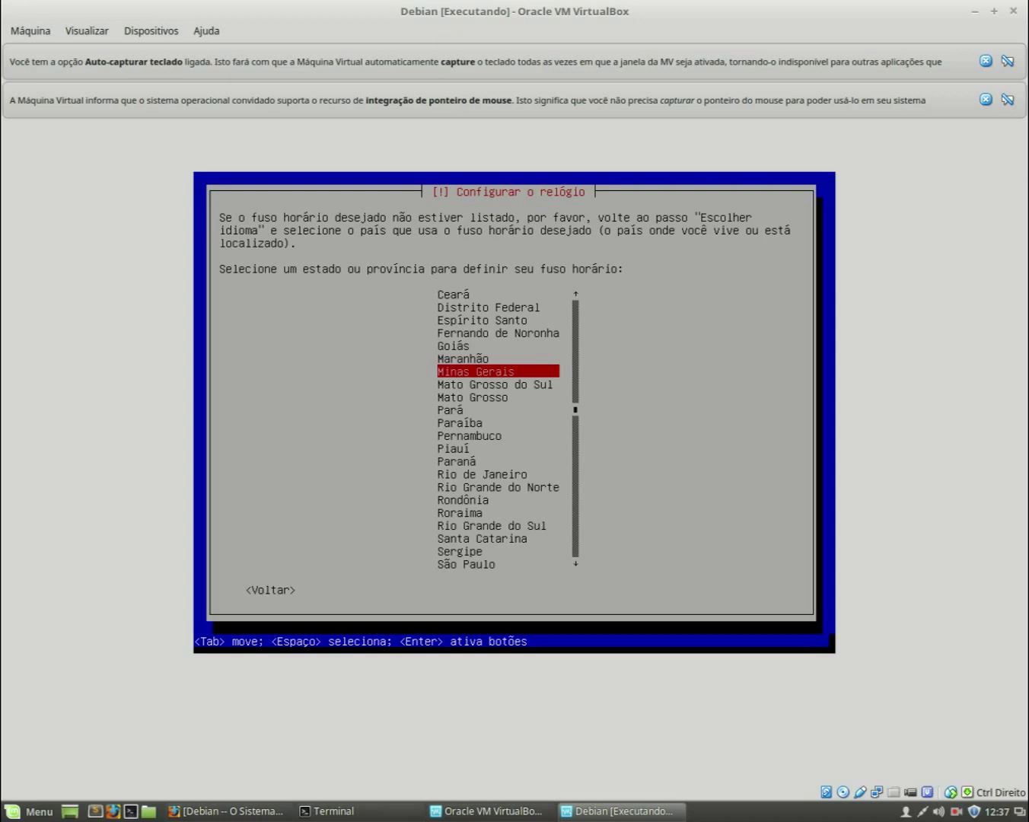
{"action": "key", "text": "Return"}
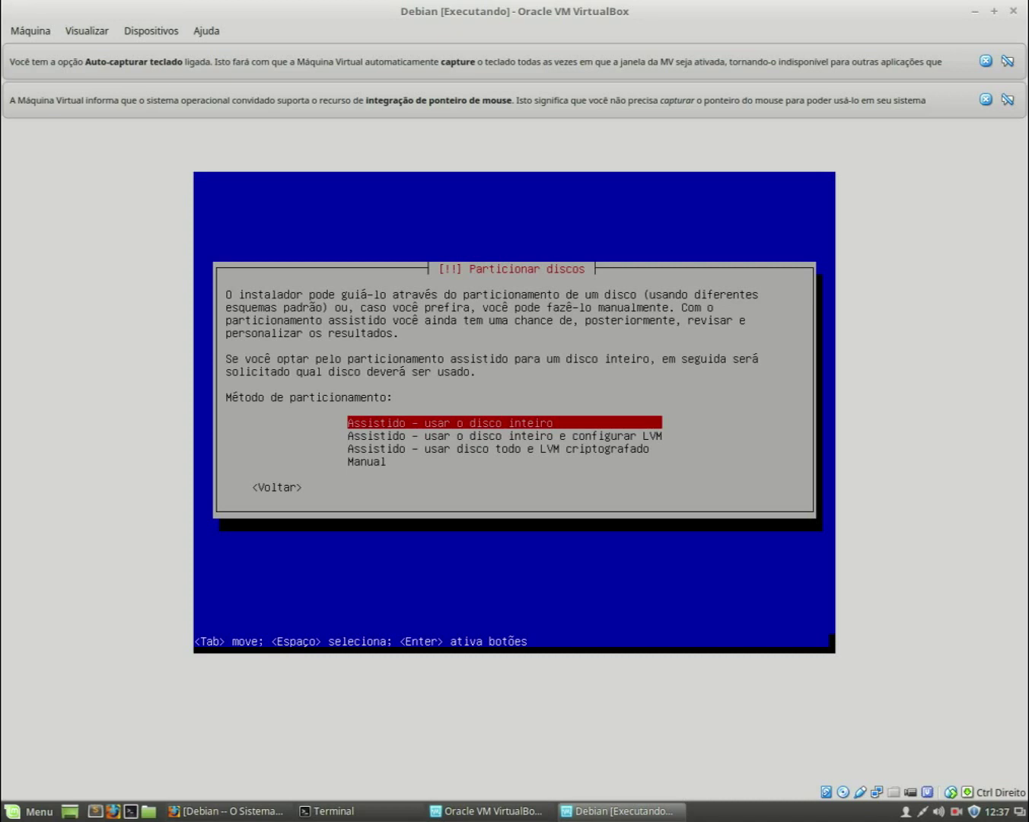
Choose Manual as the disk partitioning method
{"action": "key", "text": "Down"}
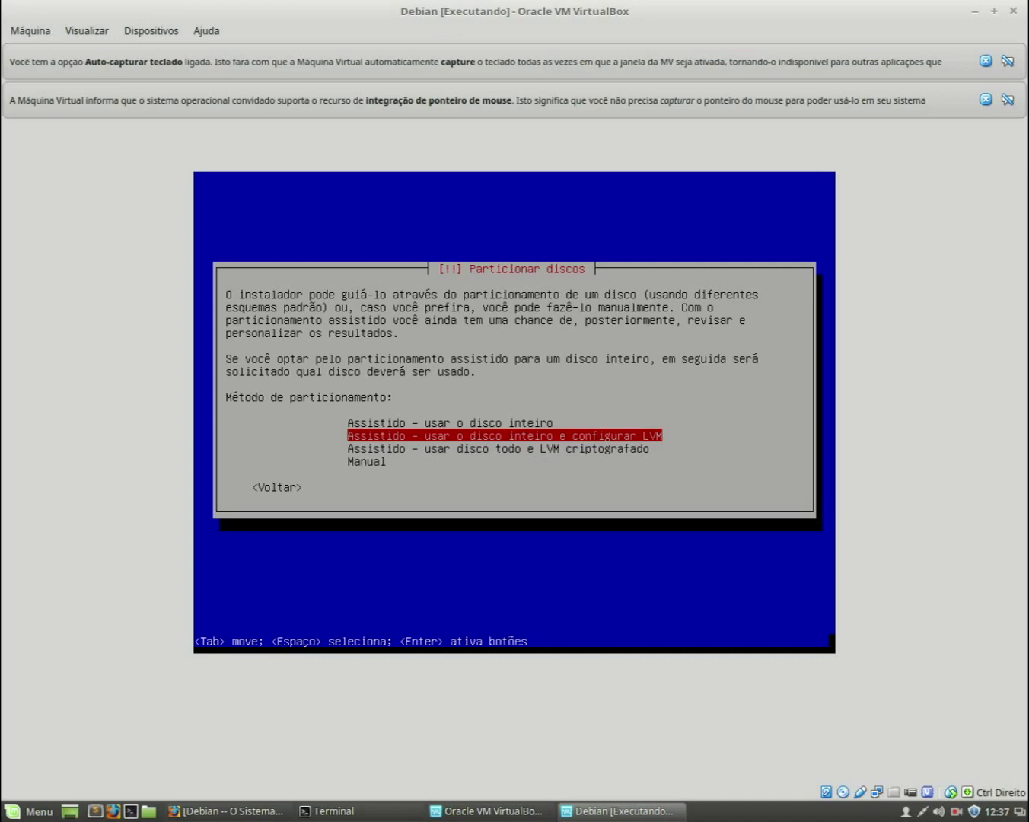
{"action": "key", "text": "Down"}
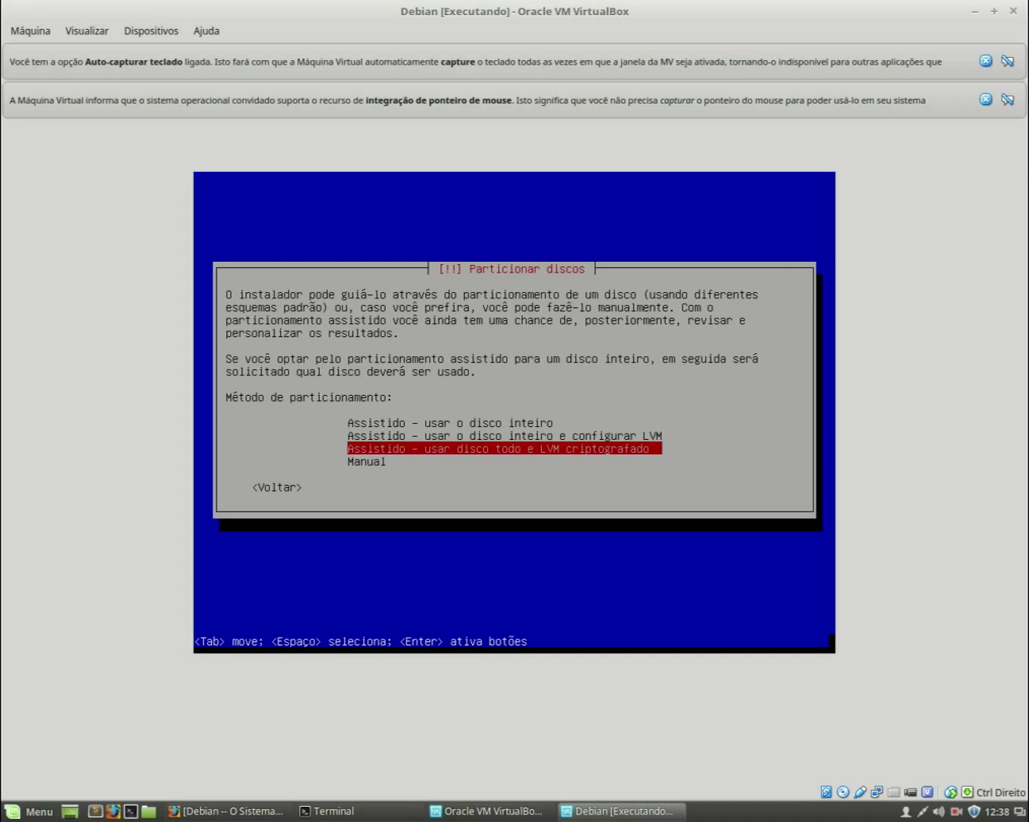
{"action": "key", "text": "Down"}
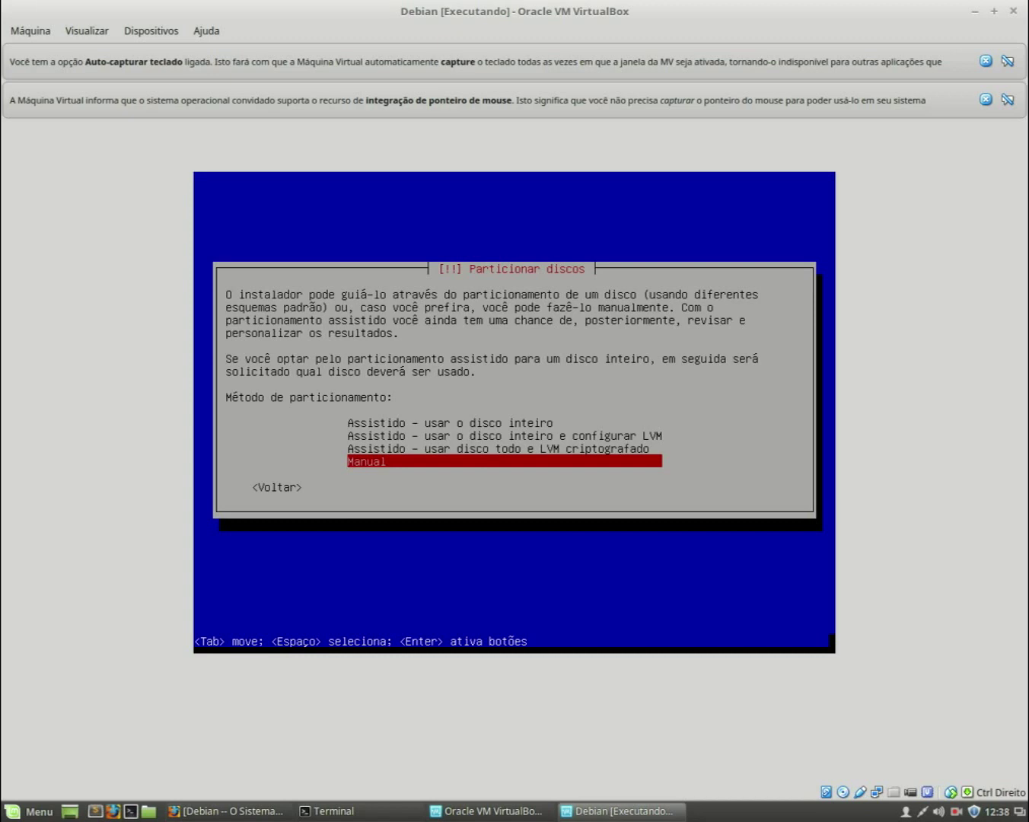
{"action": "key", "text": "Return"}
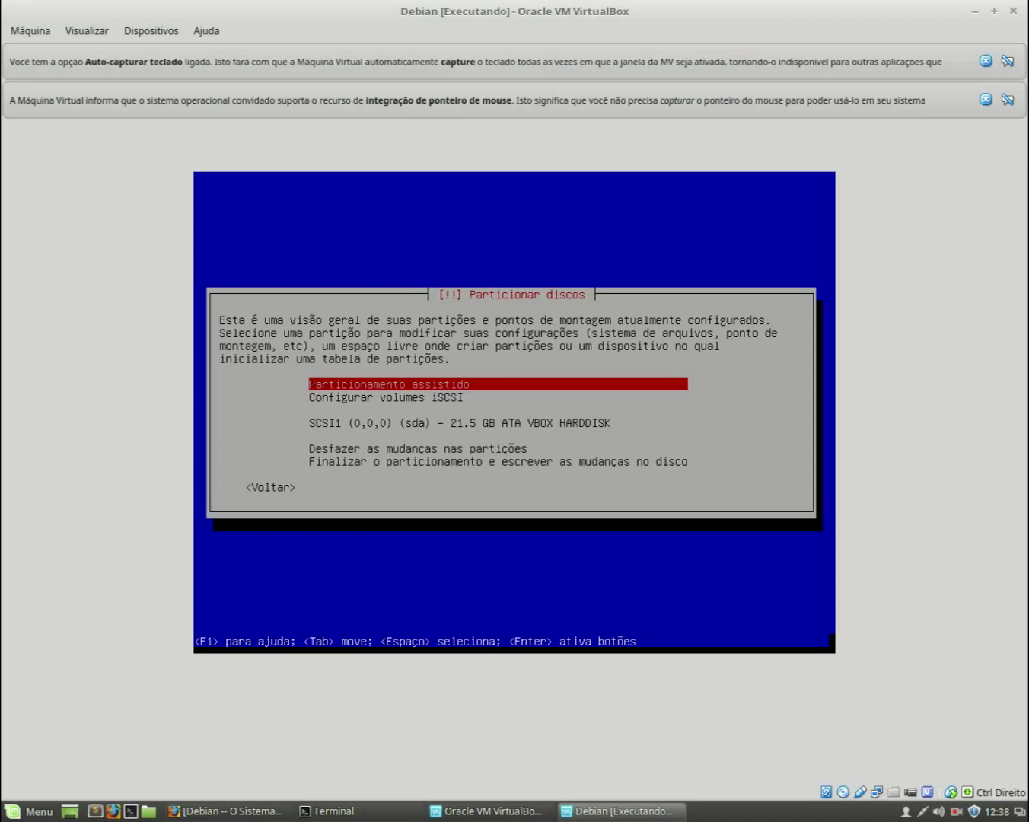
Create a new empty partition table on the SCSI1 (0,0,0) (sda) VBOX HARDDISK
{"action": "key", "text": "Down"}
{"action": "key", "text": "Down"}
{"action": "key", "text": "Down"}
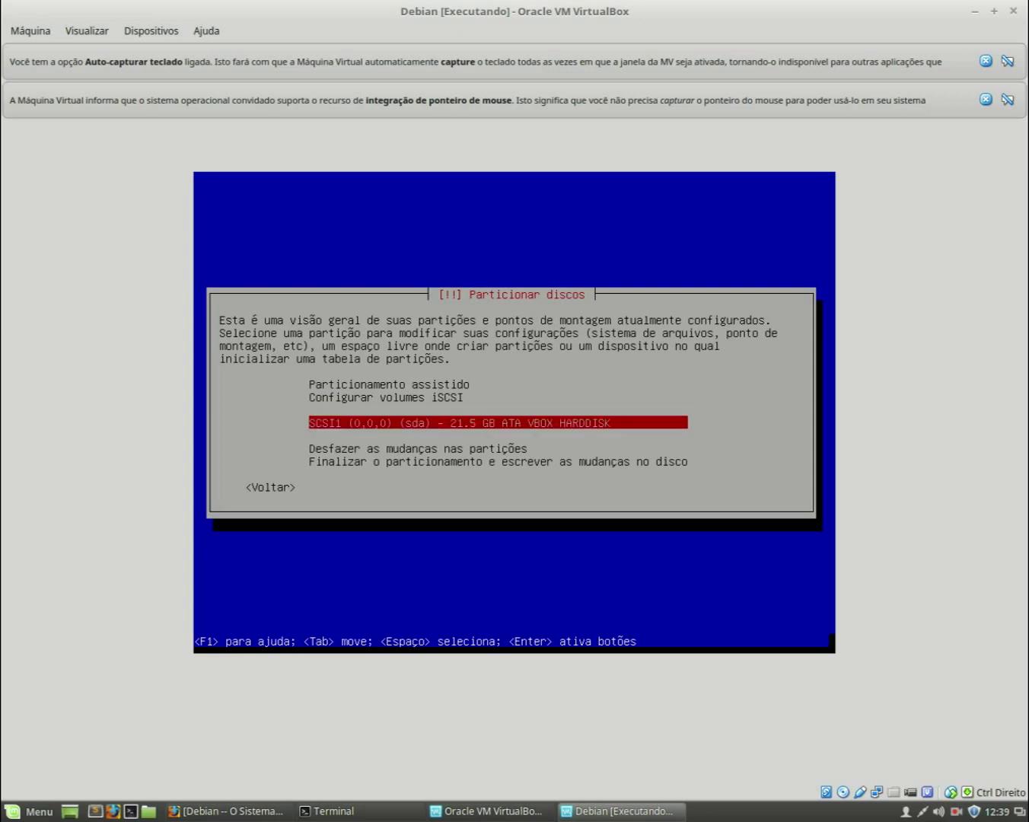
{"action": "key", "text": "Return"}
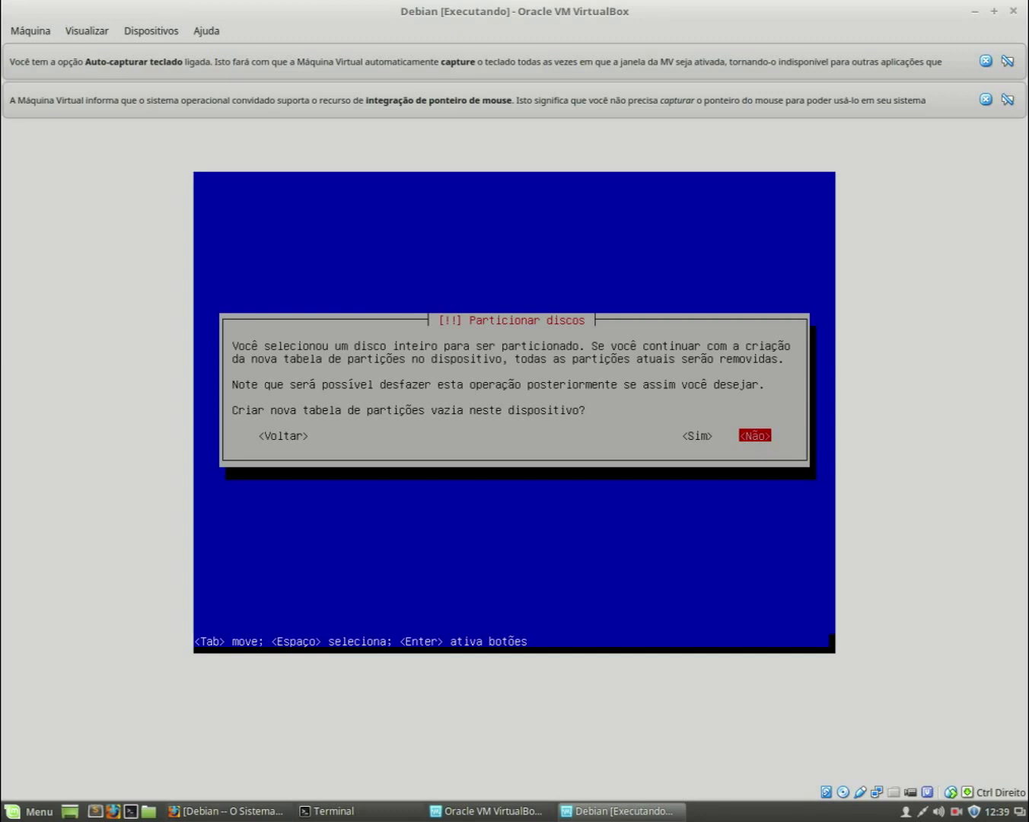
{"action": "key", "text": "Left"}
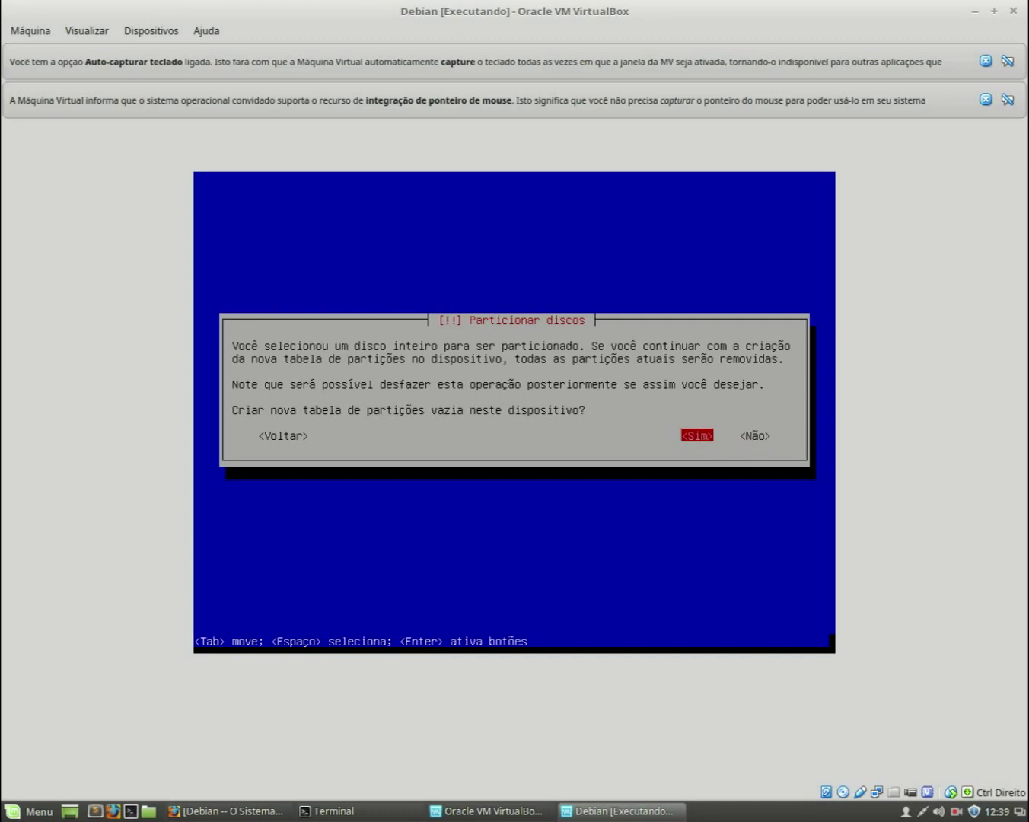
{"action": "key", "text": "Return"}
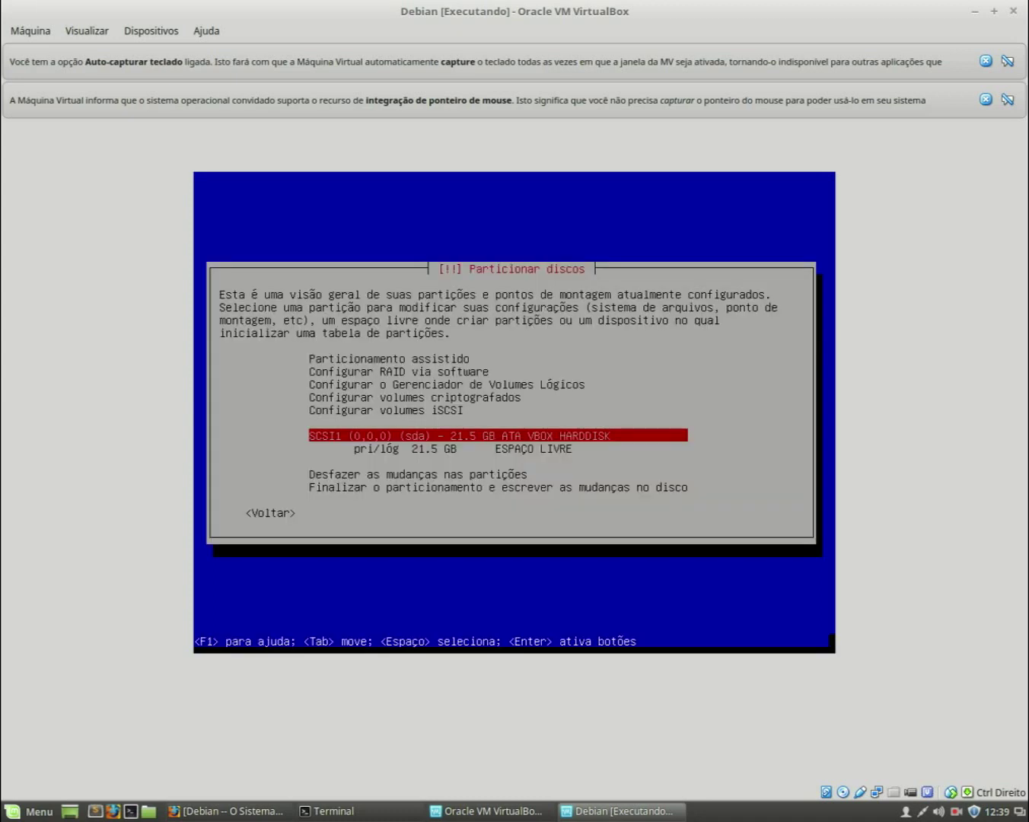
Create a new 1GB primary partition at the beginning (Início) of the disk's free space
{"action": "key", "text": "Down"}
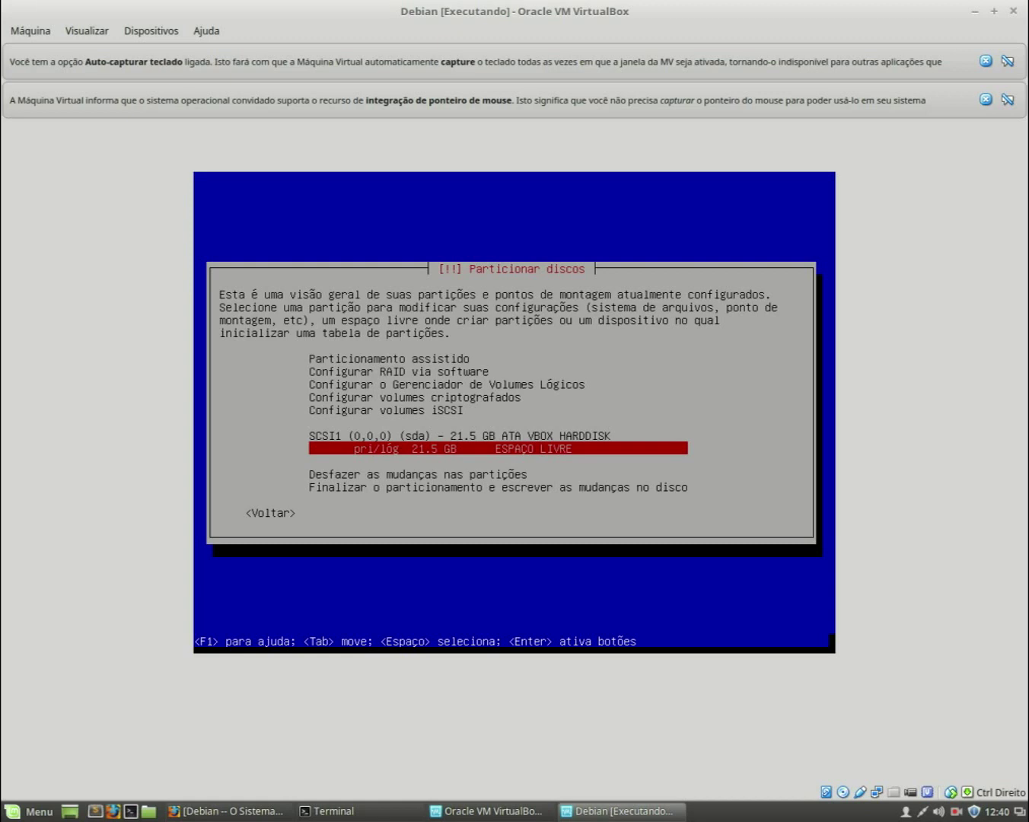
{"action": "key", "text": "Return"}
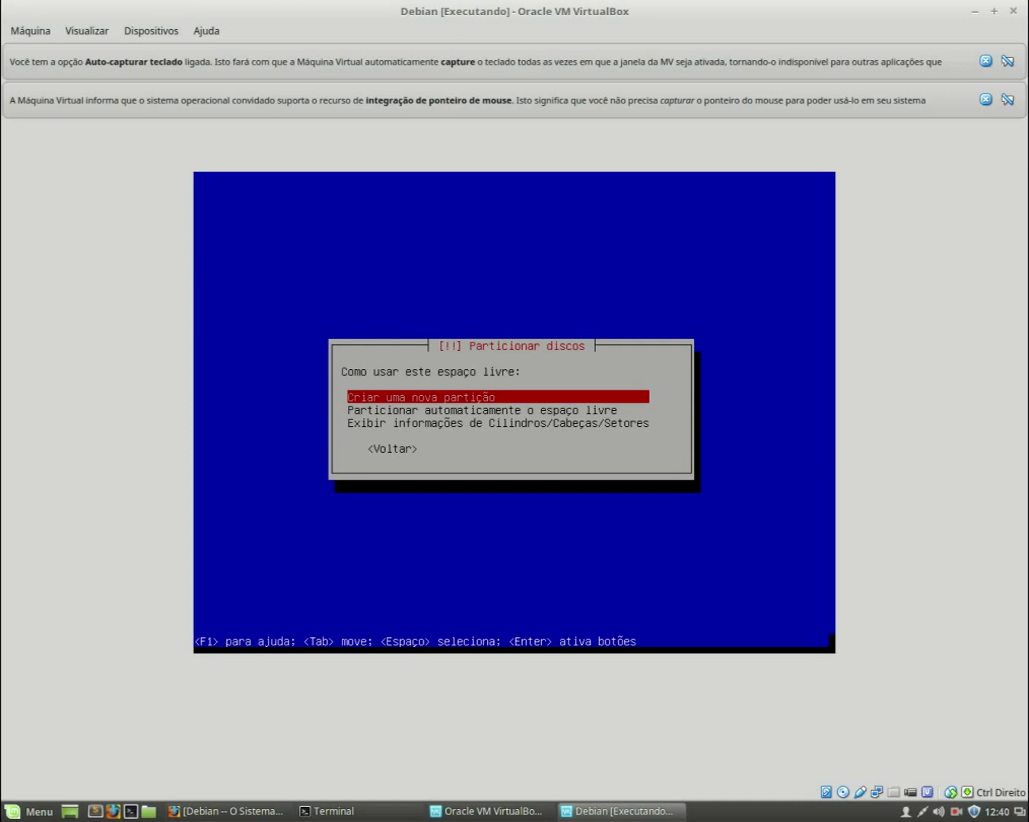
{"action": "key", "text": "Return"}
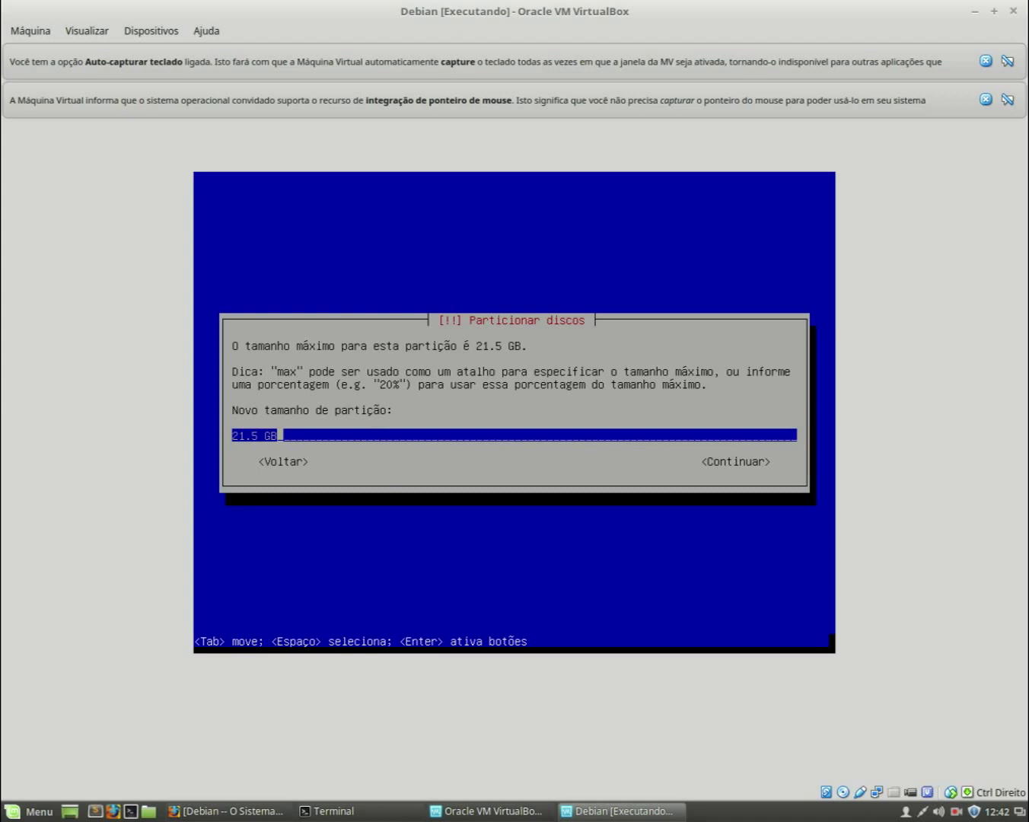
{"action": "key", "text": "BackSpace"}
{"action": "key", "text": "BackSpace"}
{"action": "key", "text": "BackSpace"}
{"action": "key", "text": "BackSpace"}
{"action": "key", "text": "BackSpace"}
{"action": "key", "text": "BackSpace"}
{"action": "key", "text": "BackSpace"}
{"action": "key", "text": "BackSpace"}
{"action": "type", "text": "1GB"}
{"action": "key", "text": "Tab"}
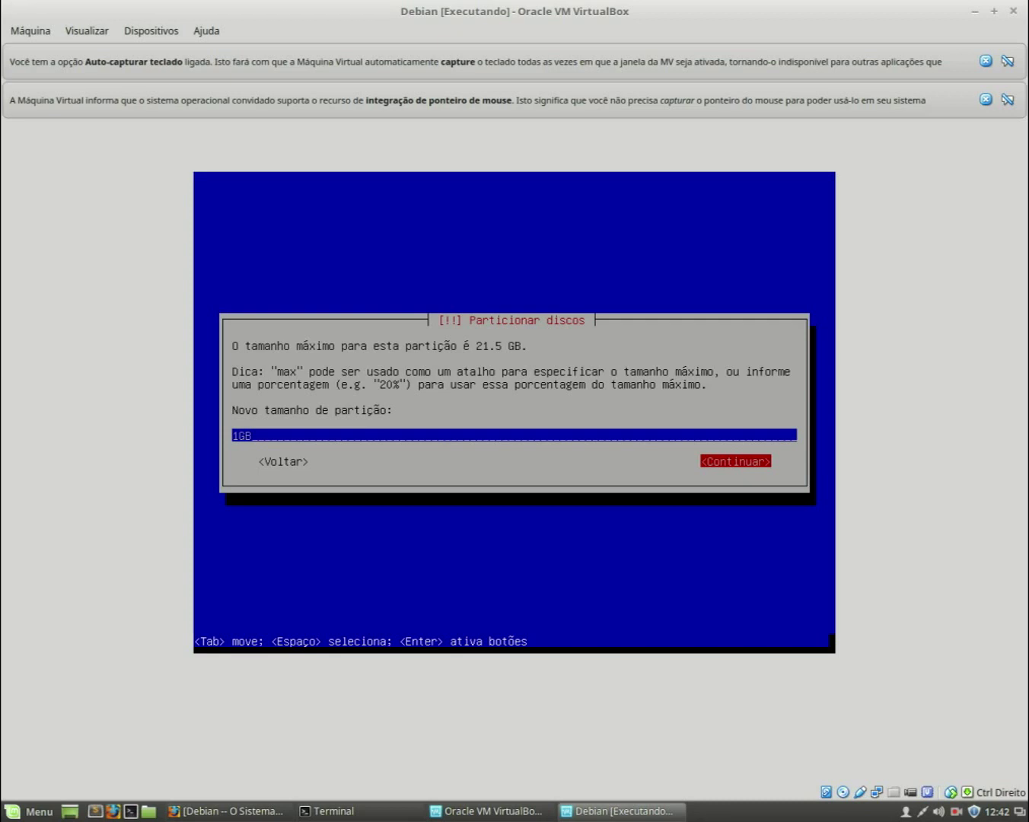
{"action": "key", "text": "Return"}
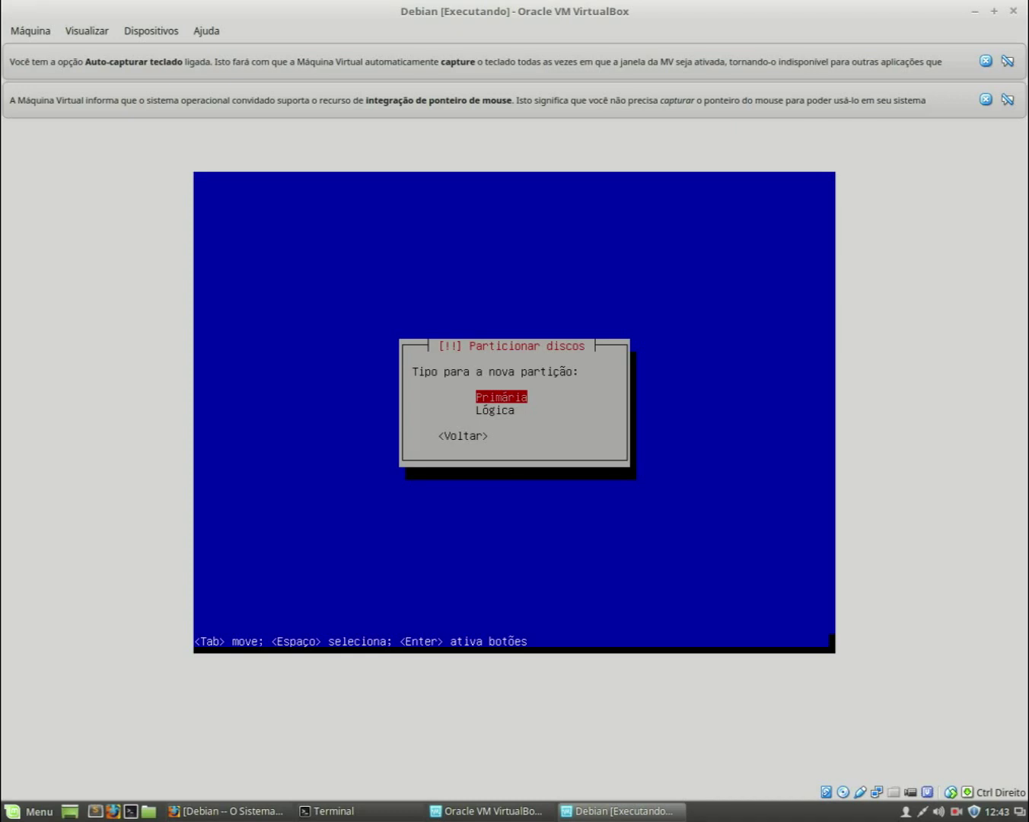
{"action": "key", "text": "Return"}
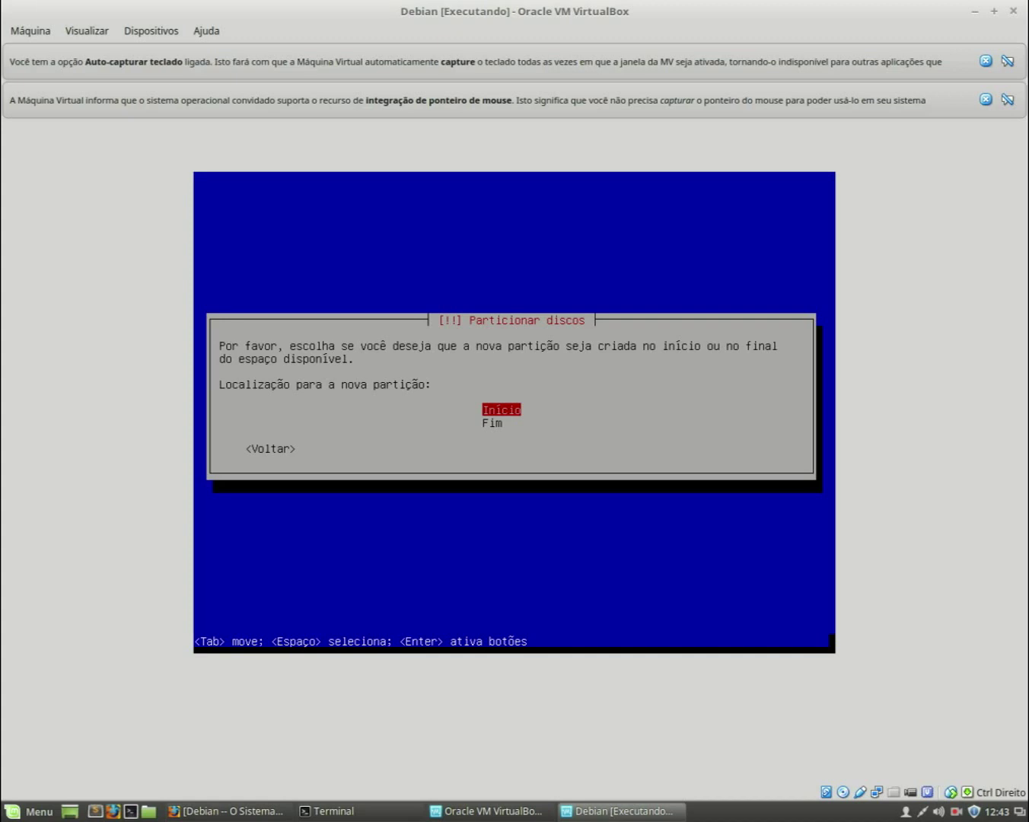
{"action": "key", "text": "Return"}
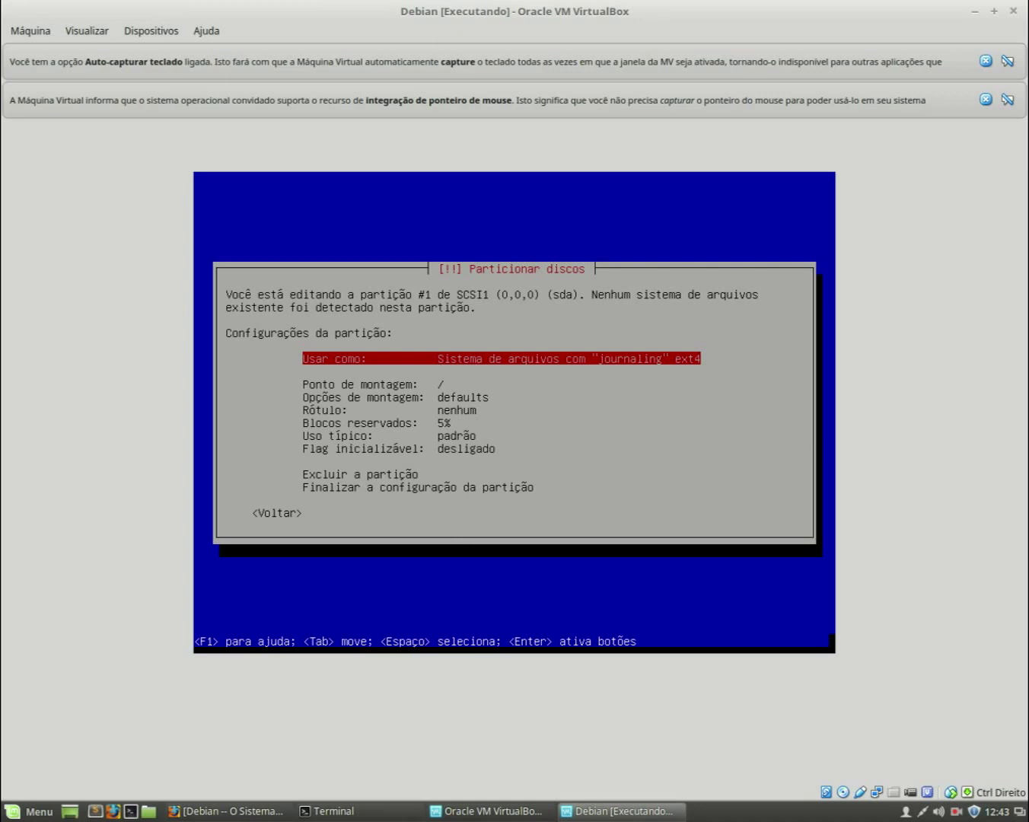
Set partition #1 to be used as swap area (Área de troca)
{"action": "key", "text": "Return"}
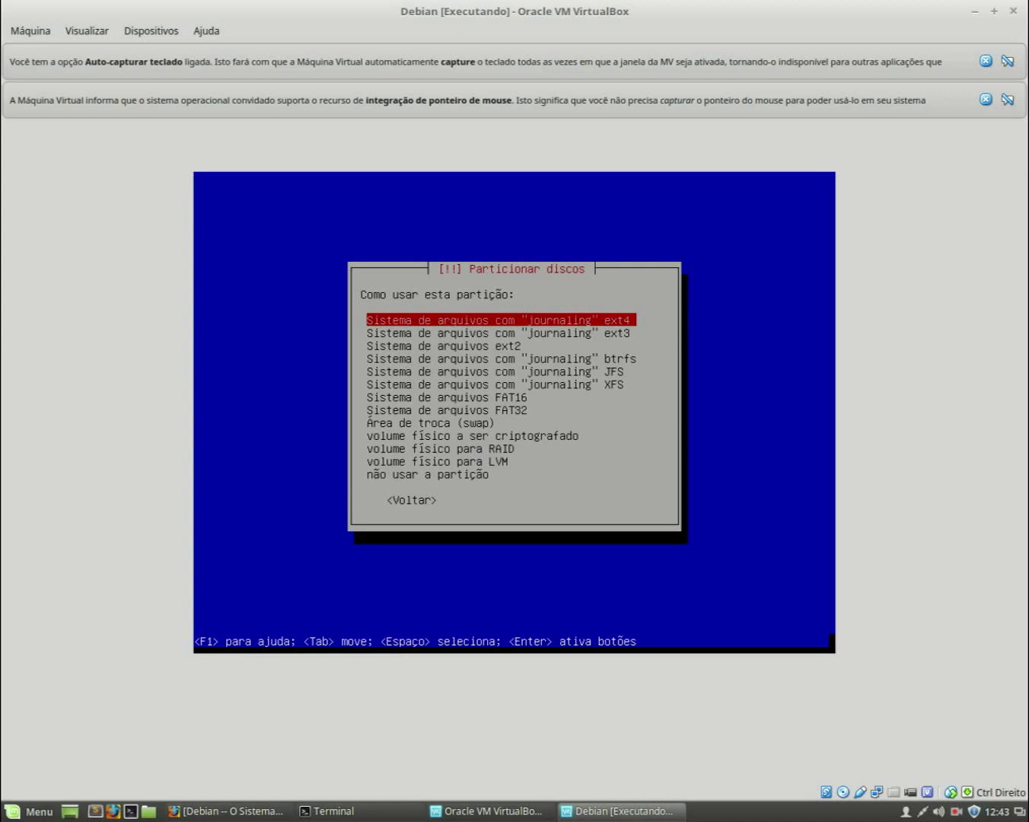
{"action": "key", "text": "Down"}
{"action": "key", "text": "Down"}
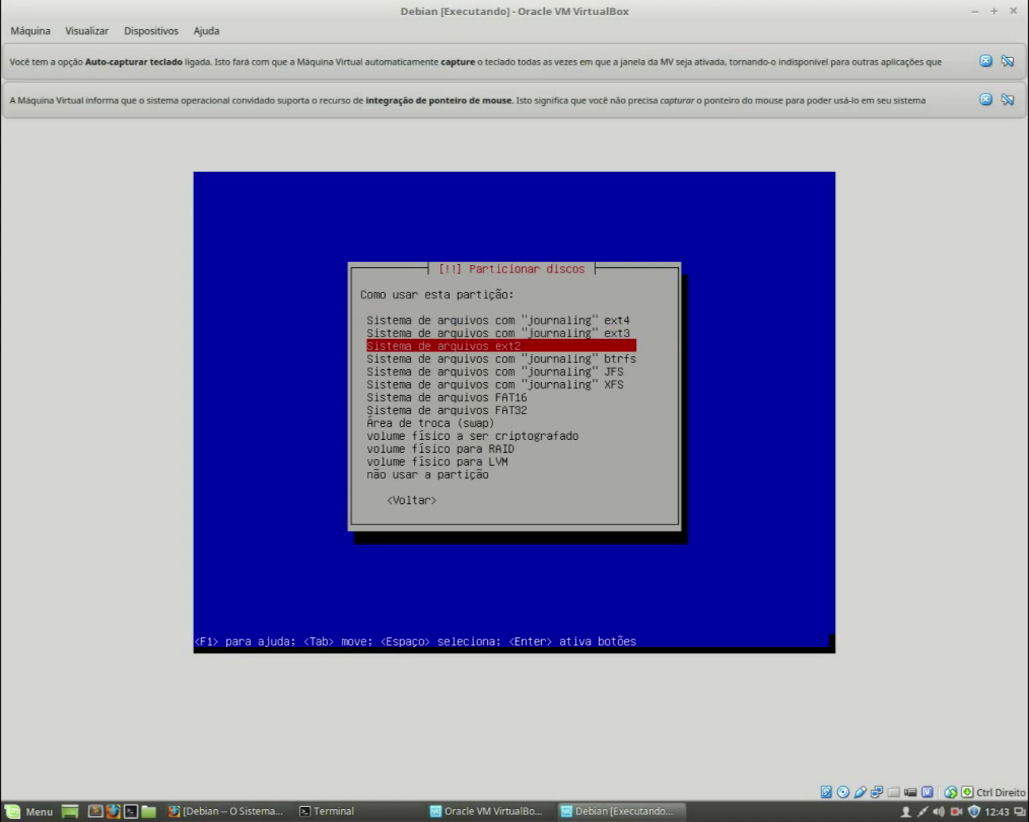
{"action": "key", "text": "Down"}
{"action": "key", "text": "Down"}
{"action": "key", "text": "Down"}
{"action": "key", "text": "Down"}
{"action": "key", "text": "Down"}
{"action": "key", "text": "Down"}
{"action": "key", "text": "Down"}
{"action": "key", "text": "Up"}
{"action": "key", "text": "Up"}
{"action": "key", "text": "Up"}
{"action": "key", "text": "Up"}
{"action": "key", "text": "Up"}
{"action": "key", "text": "Up"}
{"action": "key", "text": "Up"}
{"action": "key", "text": "Up"}
{"action": "key", "text": "Up"}
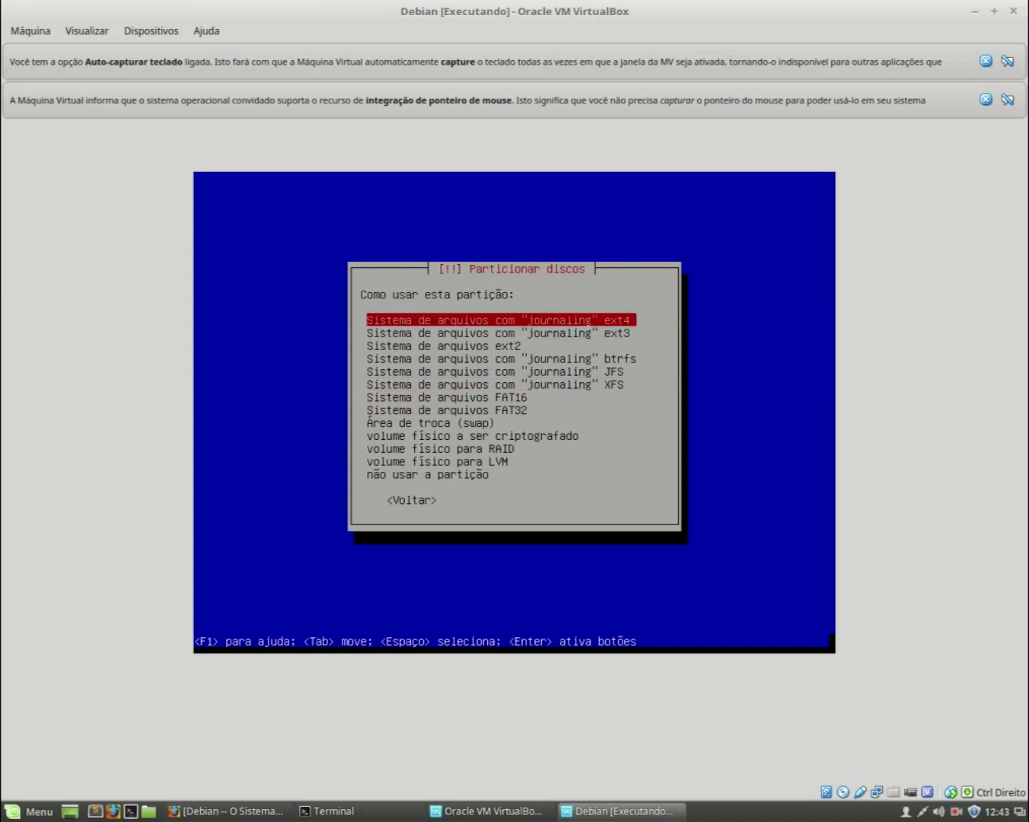
{"action": "key", "text": "Down"}
{"action": "key", "text": "Down"}
{"action": "key", "text": "Down"}
{"action": "key", "text": "Down"}
{"action": "key", "text": "Down"}
{"action": "key", "text": "Down"}
{"action": "key", "text": "Down"}
{"action": "key", "text": "Down"}
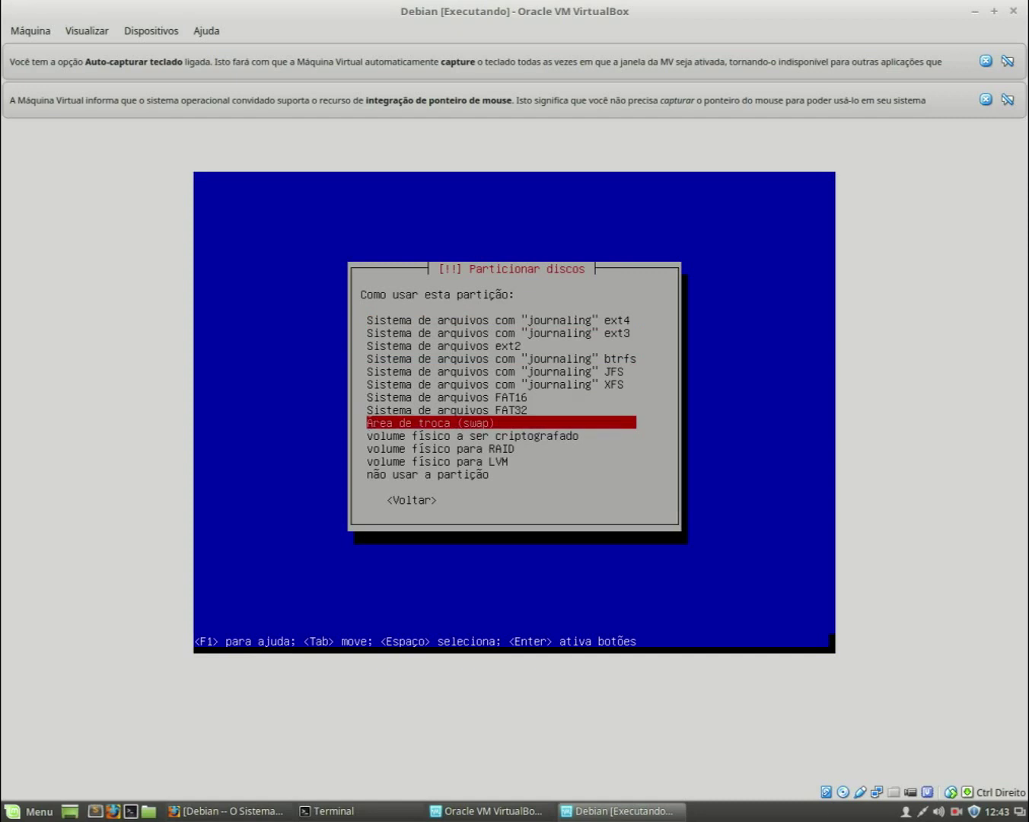
{"action": "key", "text": "Return"}
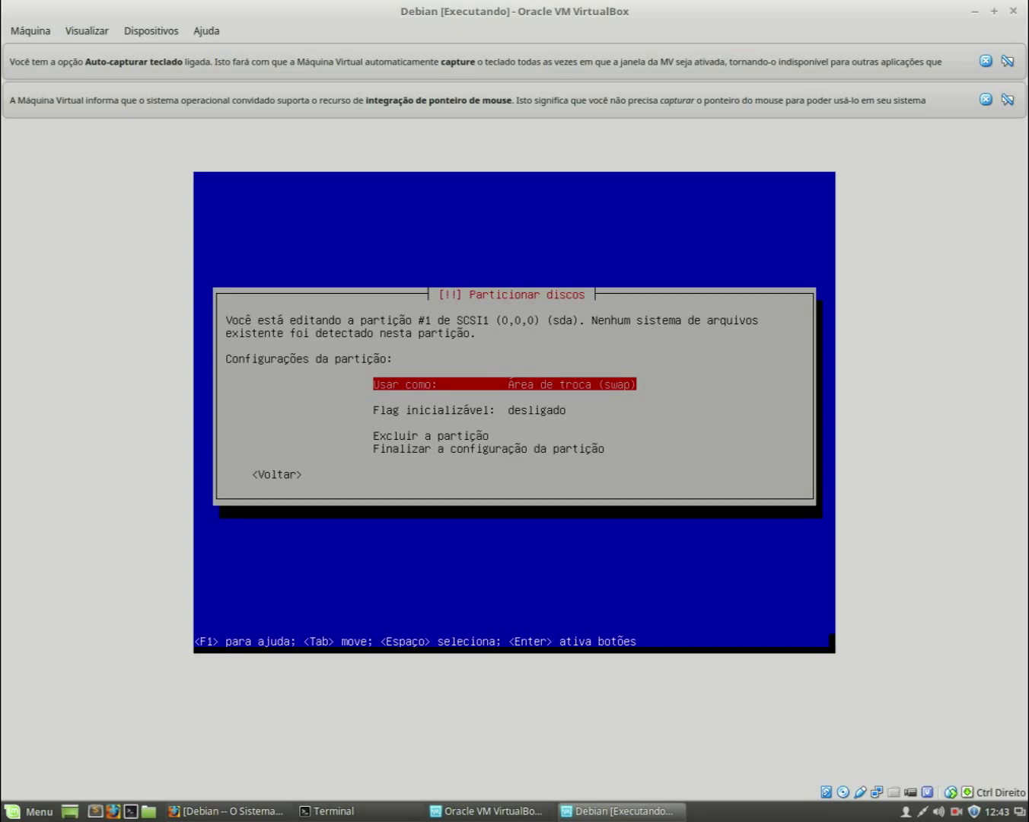
Finish the configuration of swap partition #1 and return to the partition overview
{"action": "key", "text": "Down"}
{"action": "key", "text": "Down"}
{"action": "key", "text": "Down"}
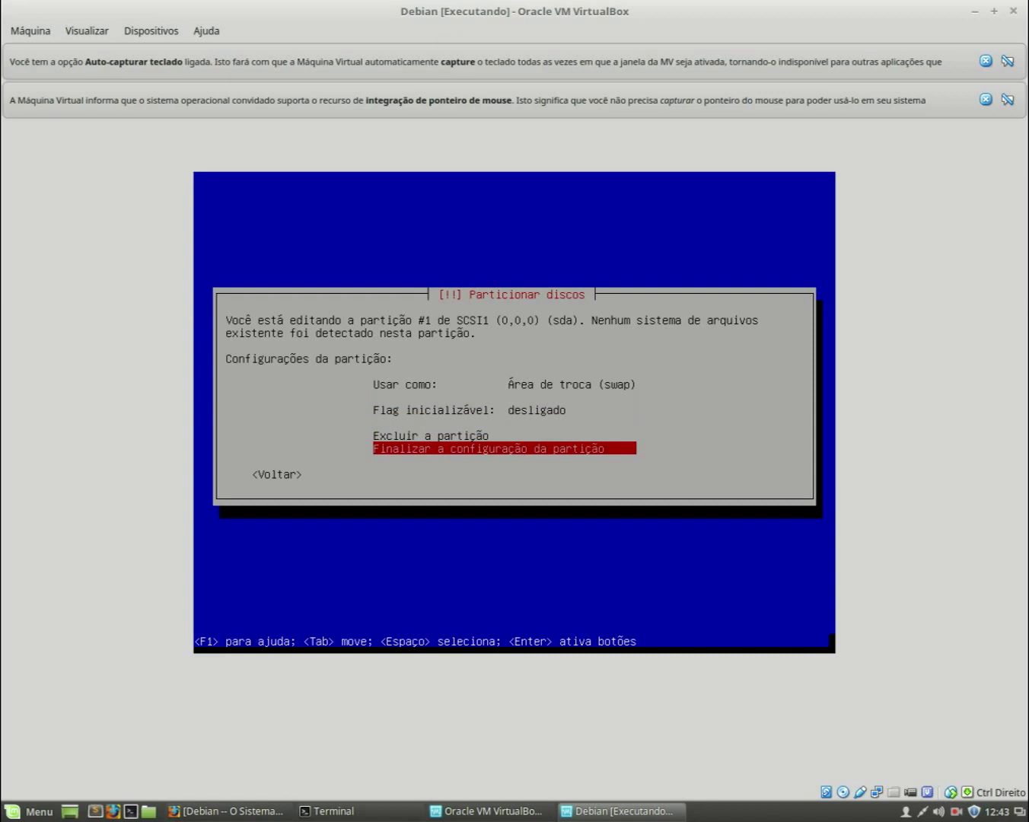
{"action": "key", "text": "Return"}
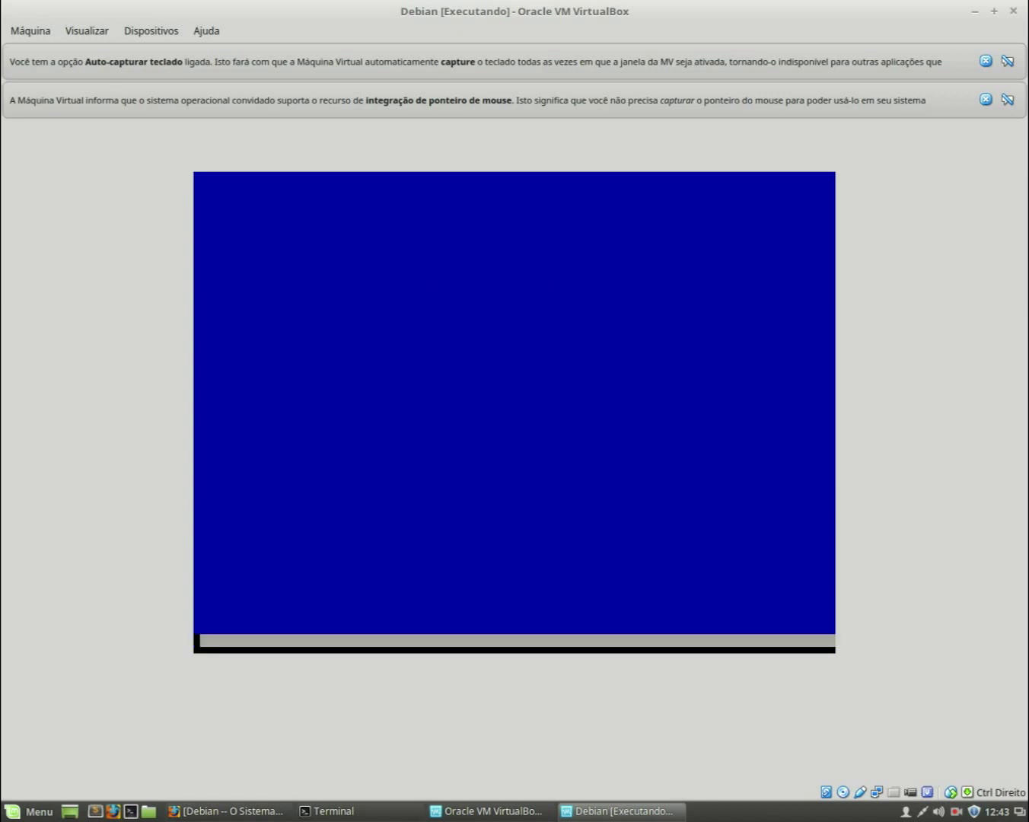
{"action": "key", "text": "Down"}
{"action": "key", "text": "Up"}
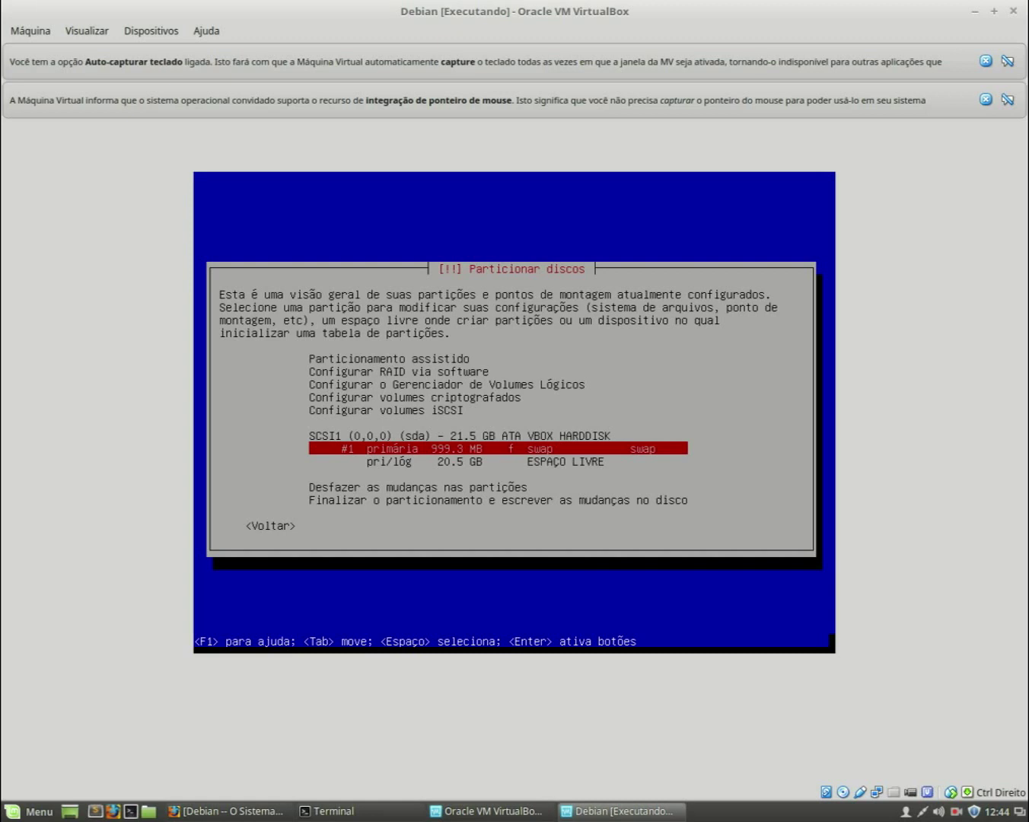
Create a new primary partition using all of the remaining 20.5 GB of free space
{"action": "key", "text": "Down"}
{"action": "key", "text": "Up"}
{"action": "key", "text": "Down"}
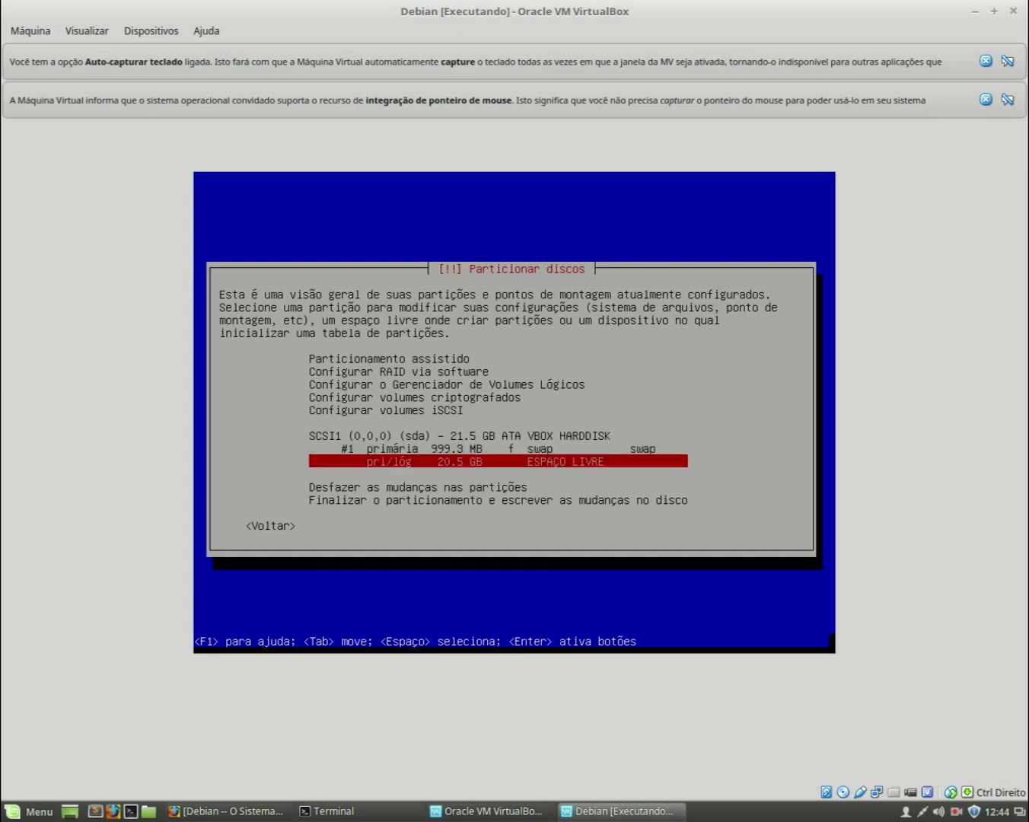
{"action": "key", "text": "Return"}
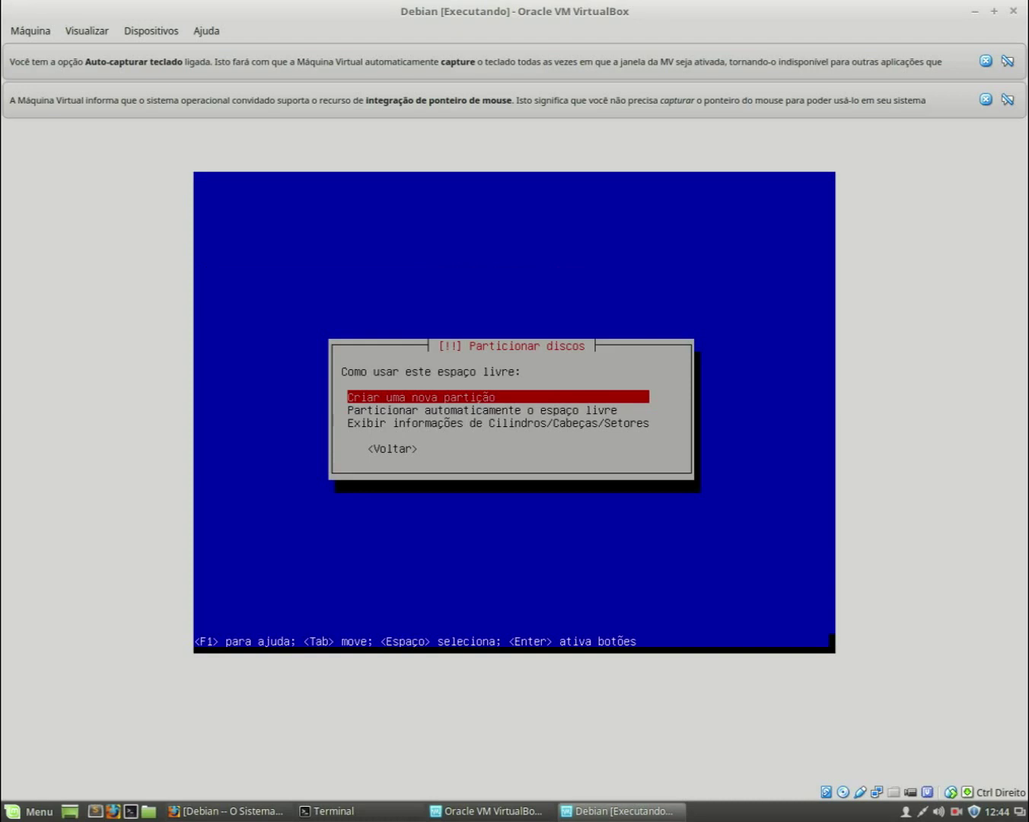
{"action": "key", "text": "Return"}
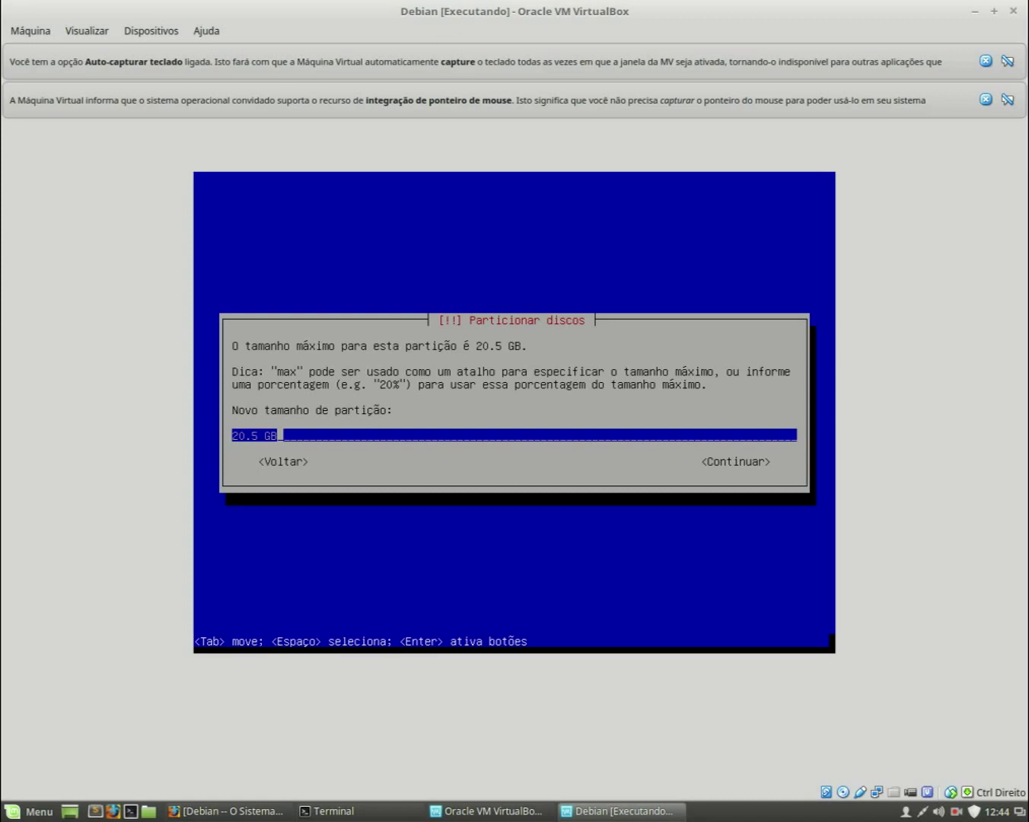
{"action": "key", "text": "Tab"}
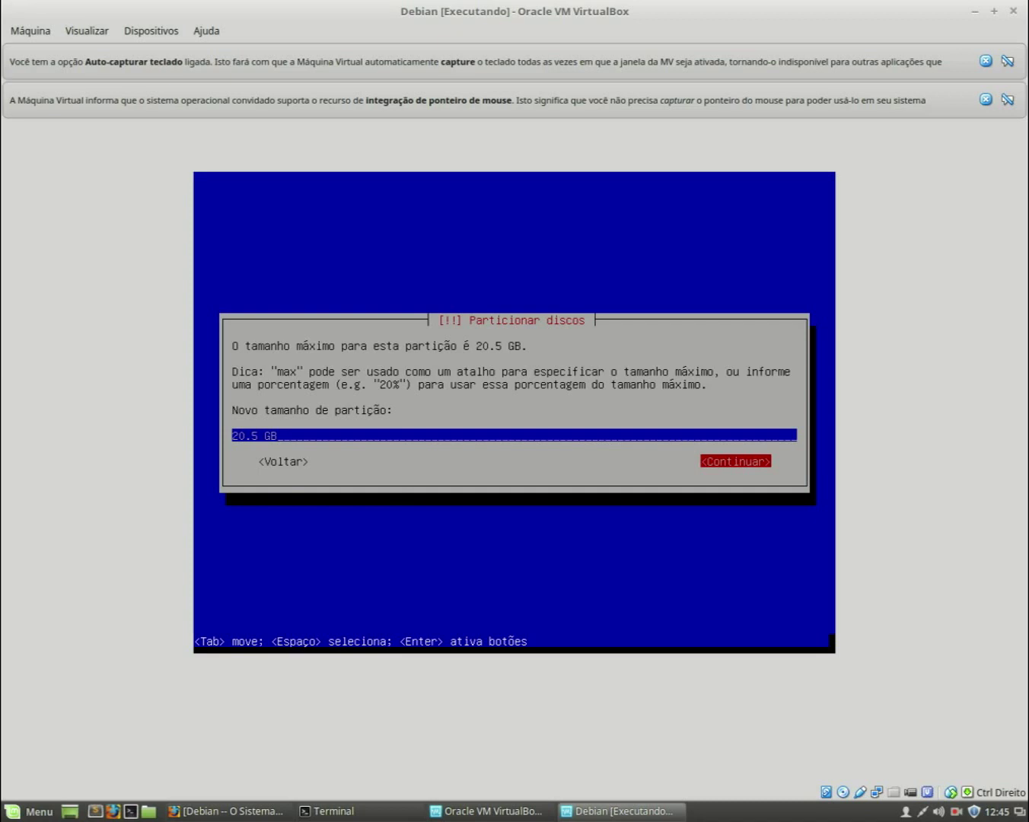
{"action": "key", "text": "Return"}
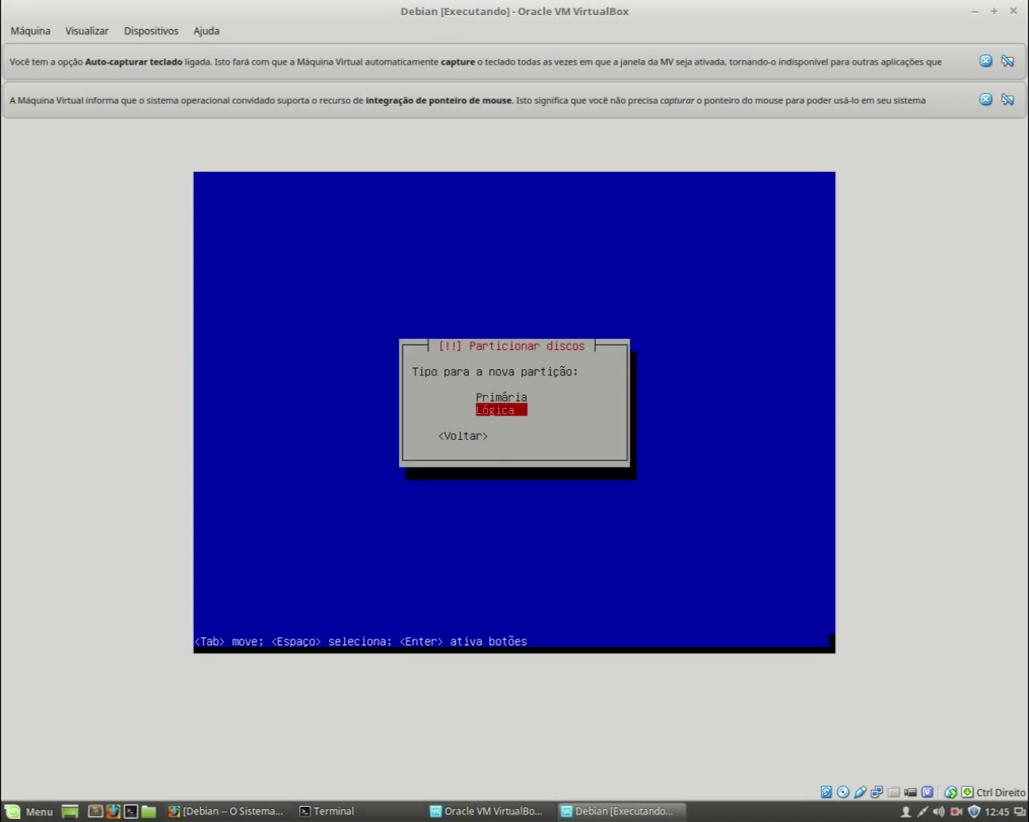
{"action": "key", "text": "Up"}
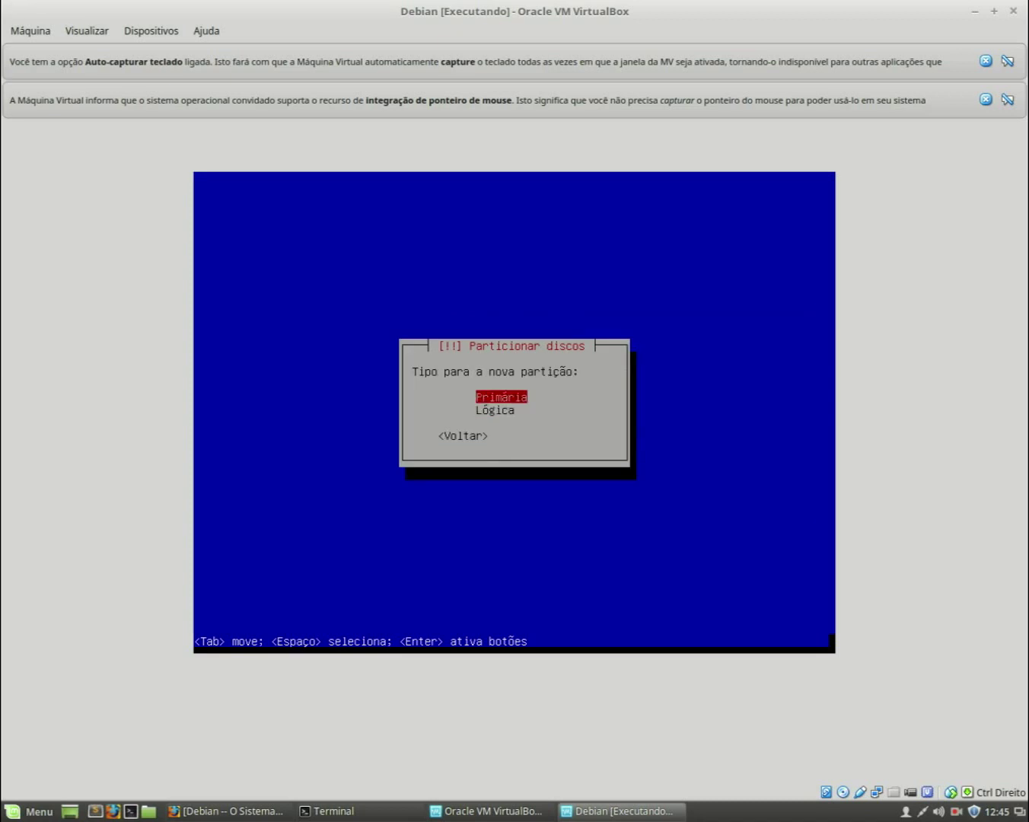
{"action": "key", "text": "Return"}
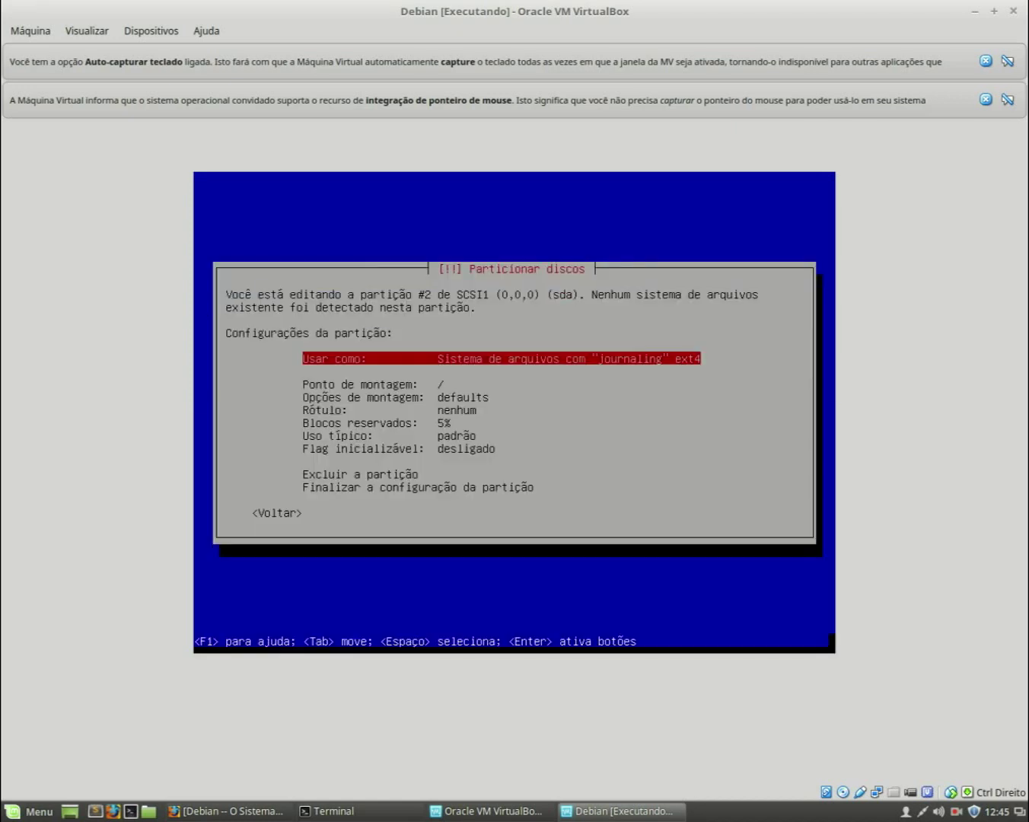
Go through the usage options for partition #2 and choose the ext4 journaling file system
{"action": "key", "text": "Return"}
{"action": "key", "text": "Down"}
{"action": "key", "text": "Down"}
{"action": "key", "text": "Down"}
{"action": "key", "text": "Down"}
{"action": "key", "text": "Down"}
{"action": "key", "text": "Down"}
{"action": "key", "text": "Down"}
{"action": "key", "text": "Down"}
{"action": "key", "text": "Up"}
{"action": "key", "text": "Up"}
{"action": "key", "text": "Up"}
{"action": "key", "text": "Up"}
{"action": "key", "text": "Up"}
{"action": "key", "text": "Up"}
{"action": "key", "text": "Up"}
{"action": "key", "text": "Up"}
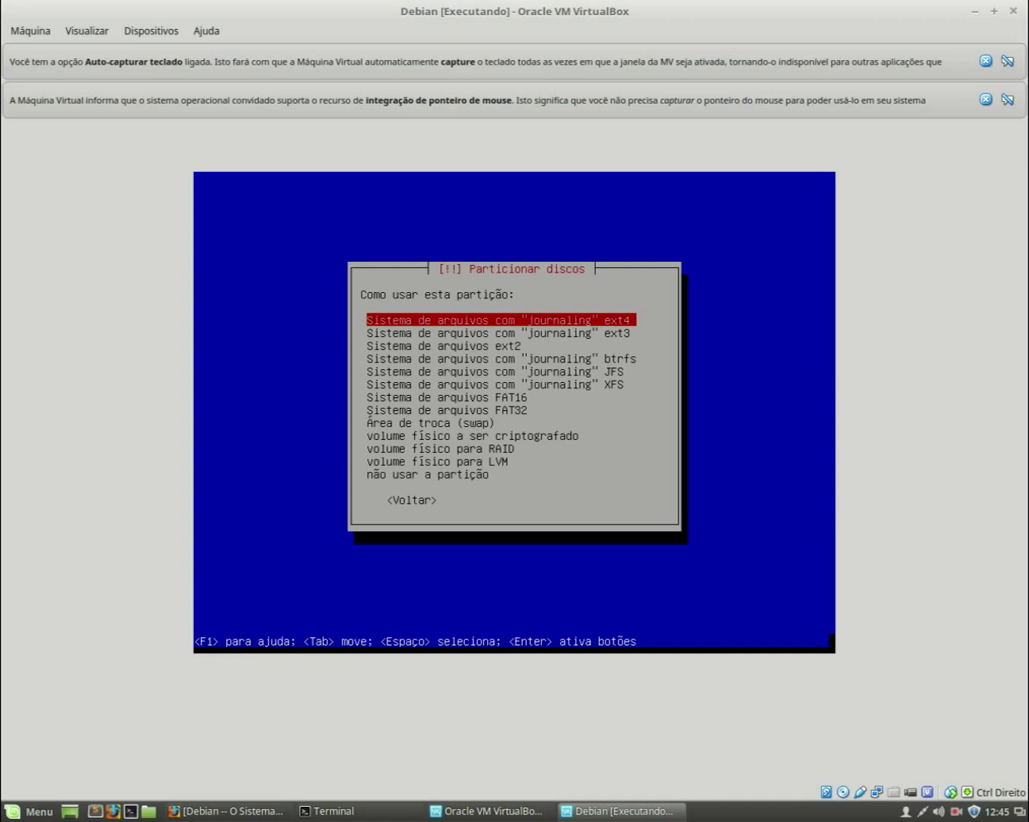
{"action": "key", "text": "Return"}
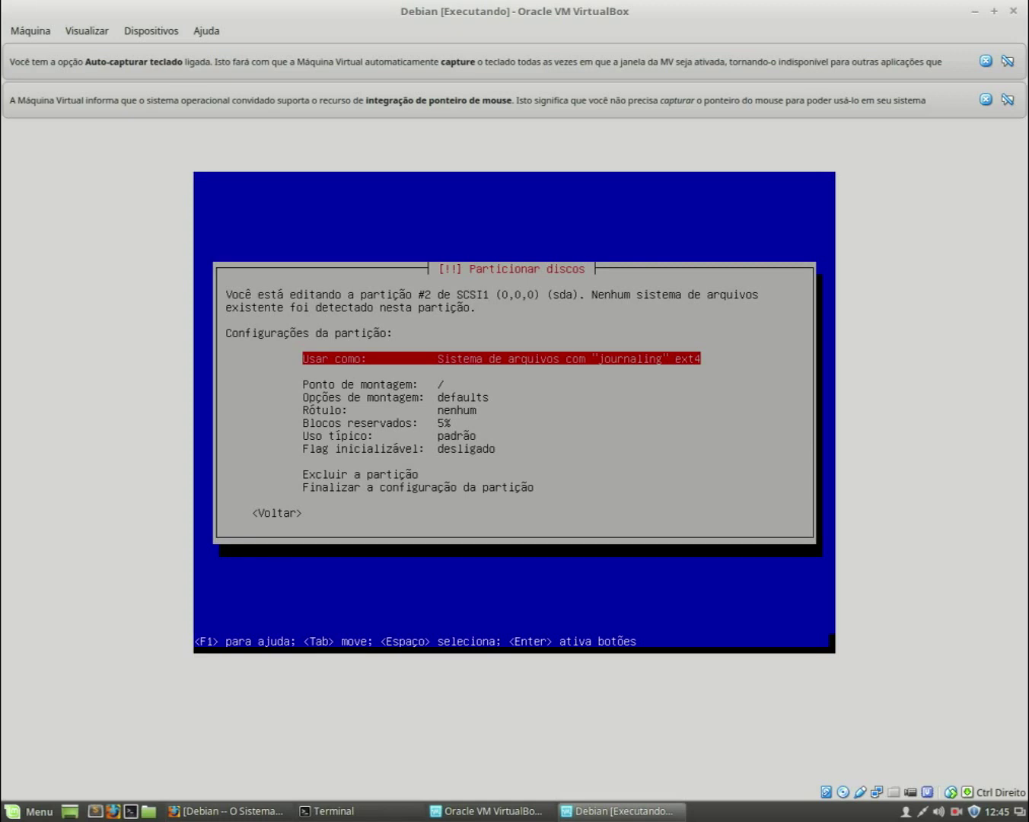
Go through the mount points for partition #2 and choose / (the root file system)
{"action": "key", "text": "Down"}
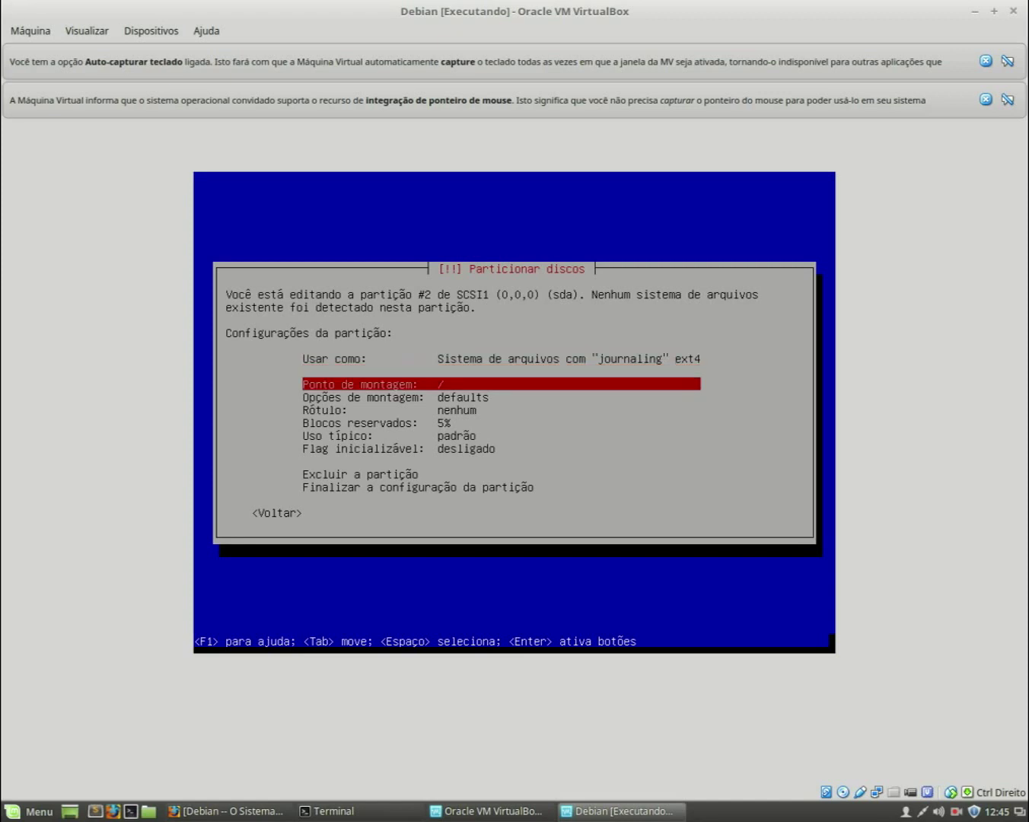
{"action": "key", "text": "Return"}
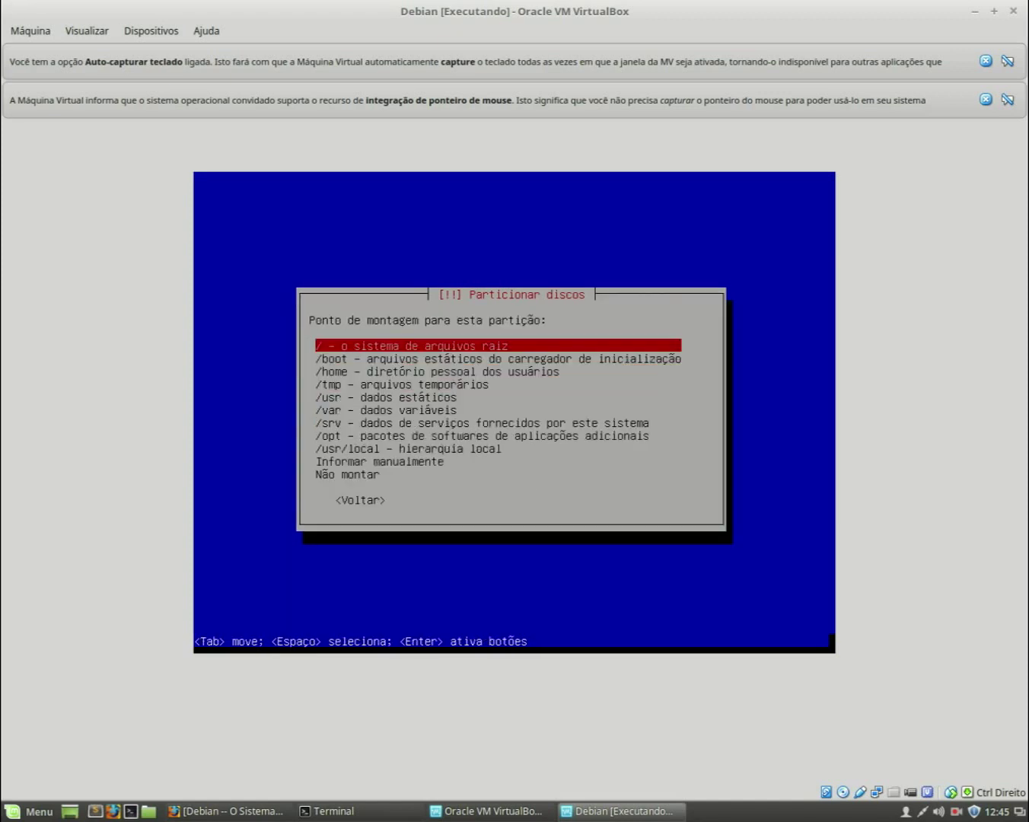
{"action": "key", "text": "Down"}
{"action": "key", "text": "Down"}
{"action": "key", "text": "Down"}
{"action": "key", "text": "Down"}
{"action": "key", "text": "Down"}
{"action": "key", "text": "Down"}
{"action": "key", "text": "Down"}
{"action": "key", "text": "Down"}
{"action": "key", "text": "Down"}
{"action": "key", "text": "Down"}
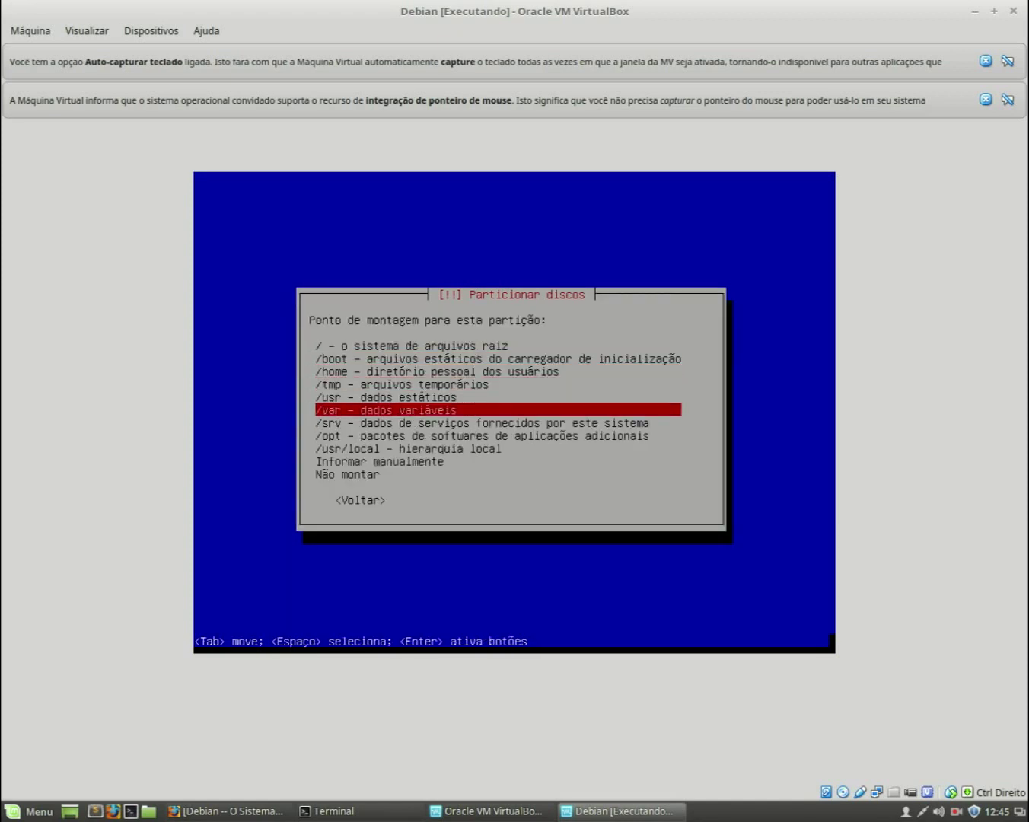
{"action": "key", "text": "Up"}
{"action": "key", "text": "Up"}
{"action": "key", "text": "Up"}
{"action": "key", "text": "Up"}
{"action": "key", "text": "Up"}
{"action": "key", "text": "Up"}
{"action": "key", "text": "Up"}
{"action": "key", "text": "Up"}
{"action": "key", "text": "Up"}
{"action": "key", "text": "Up"}
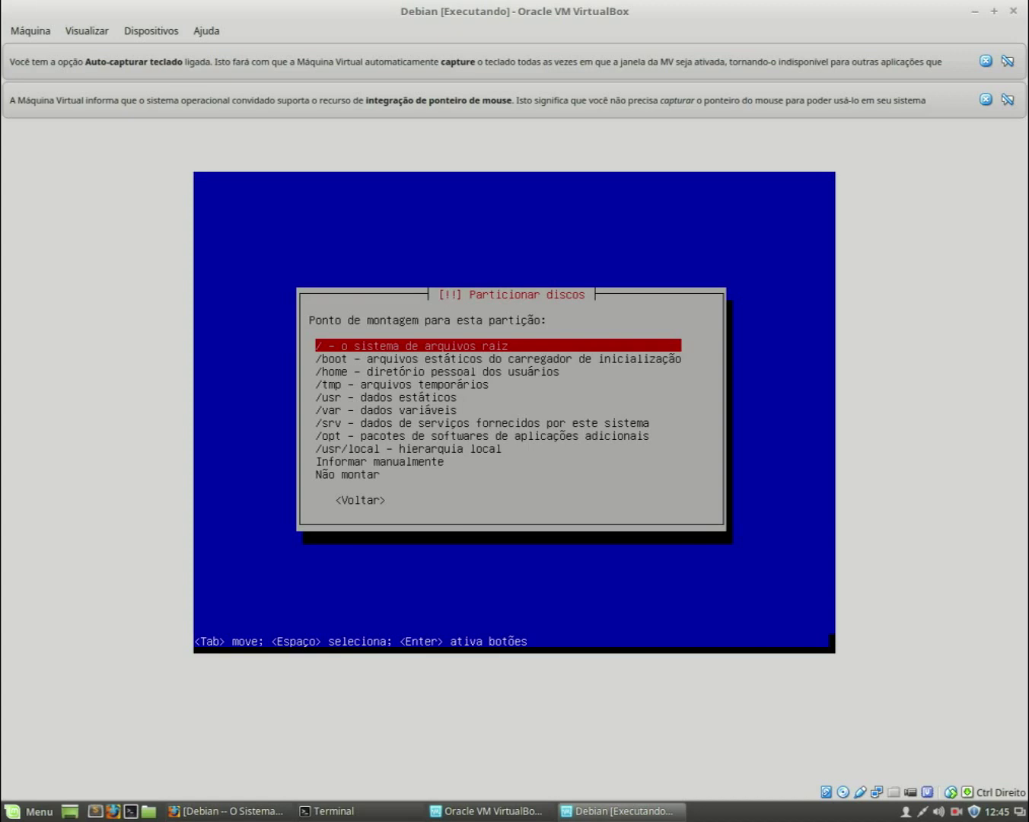
{"action": "key", "text": "Return"}
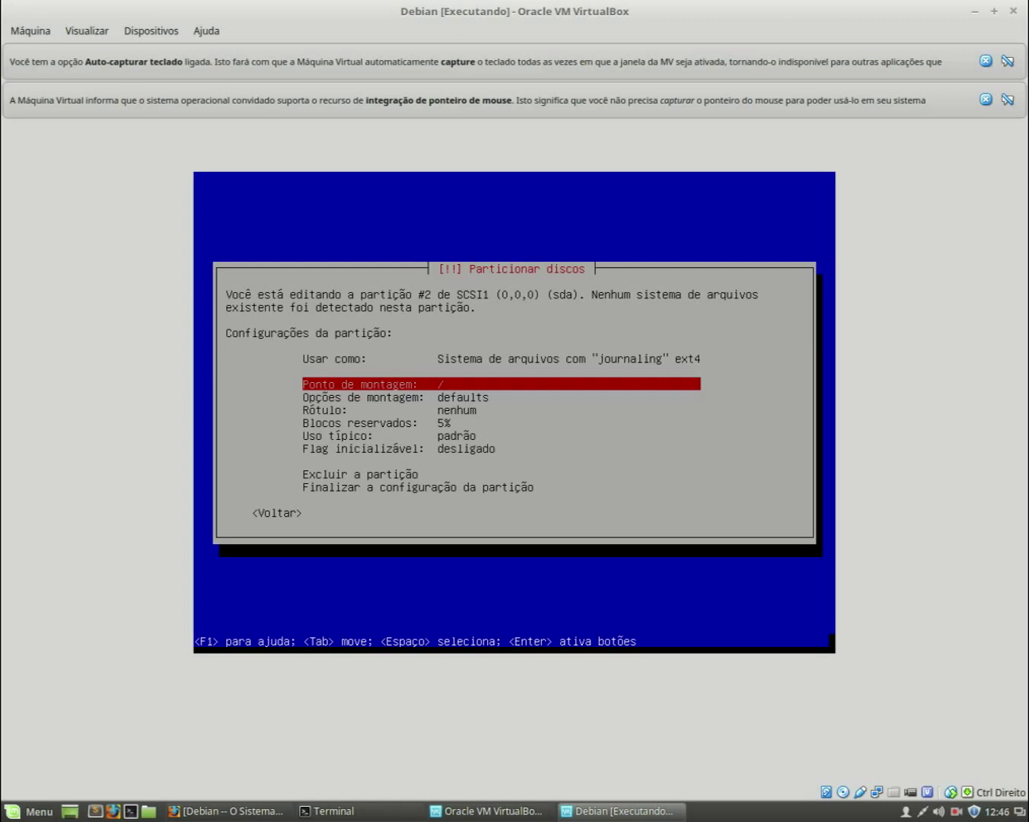
Turn on the bootable flag (Flag inicializável) for partition #2
{"action": "key", "text": "Down"}
{"action": "key", "text": "Down"}
{"action": "key", "text": "Down"}
{"action": "key", "text": "Down"}
{"action": "key", "text": "Down"}
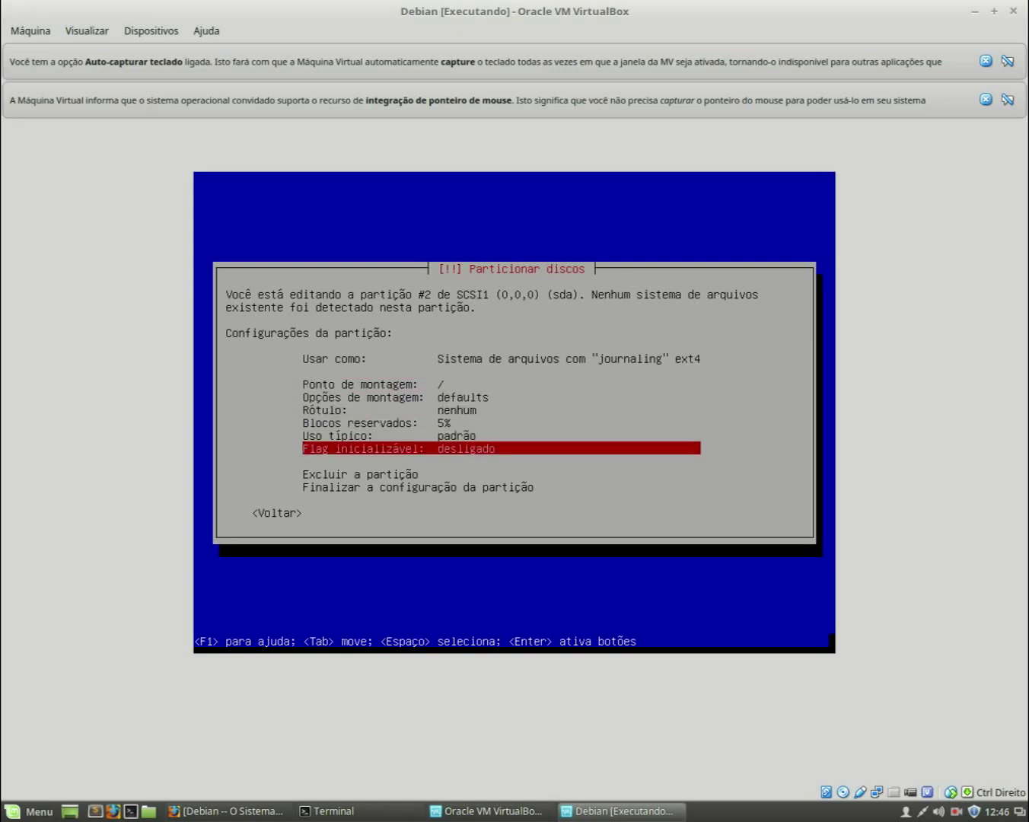
{"action": "key", "text": "Return"}
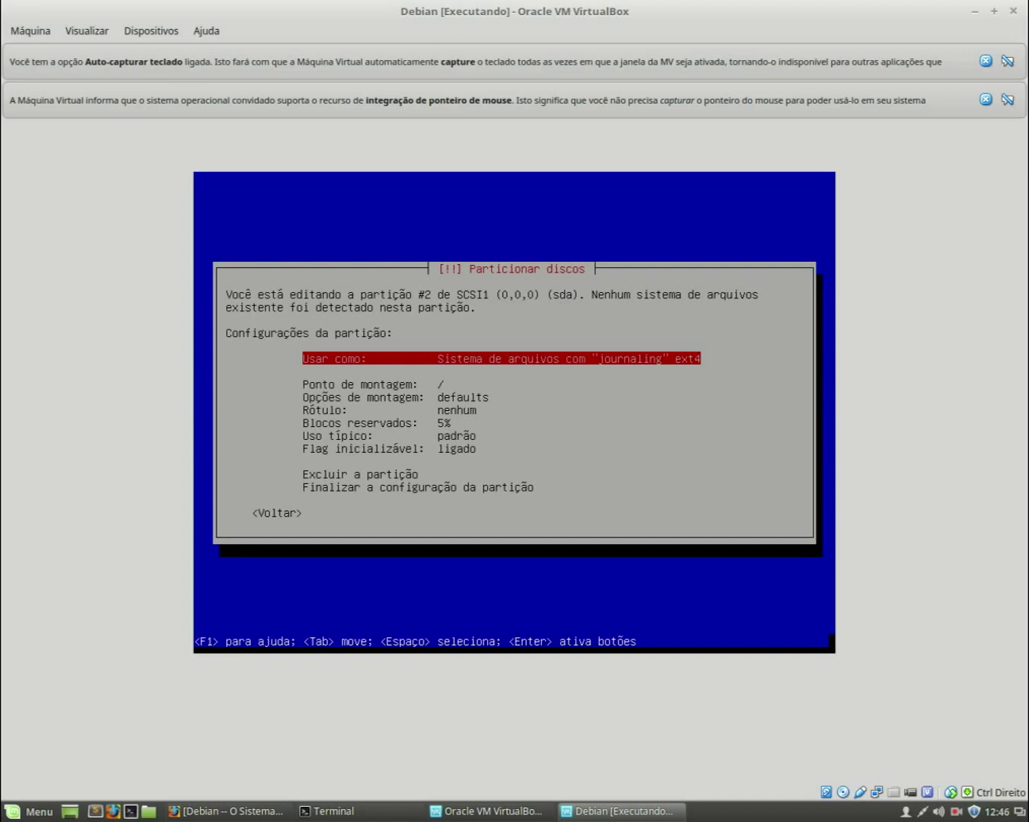
Finish the configuration of partition #2 and return to the partition overview
{"action": "key", "text": "Down"}
{"action": "key", "text": "Down"}
{"action": "key", "text": "Down"}
{"action": "key", "text": "Down"}
{"action": "key", "text": "Down"}
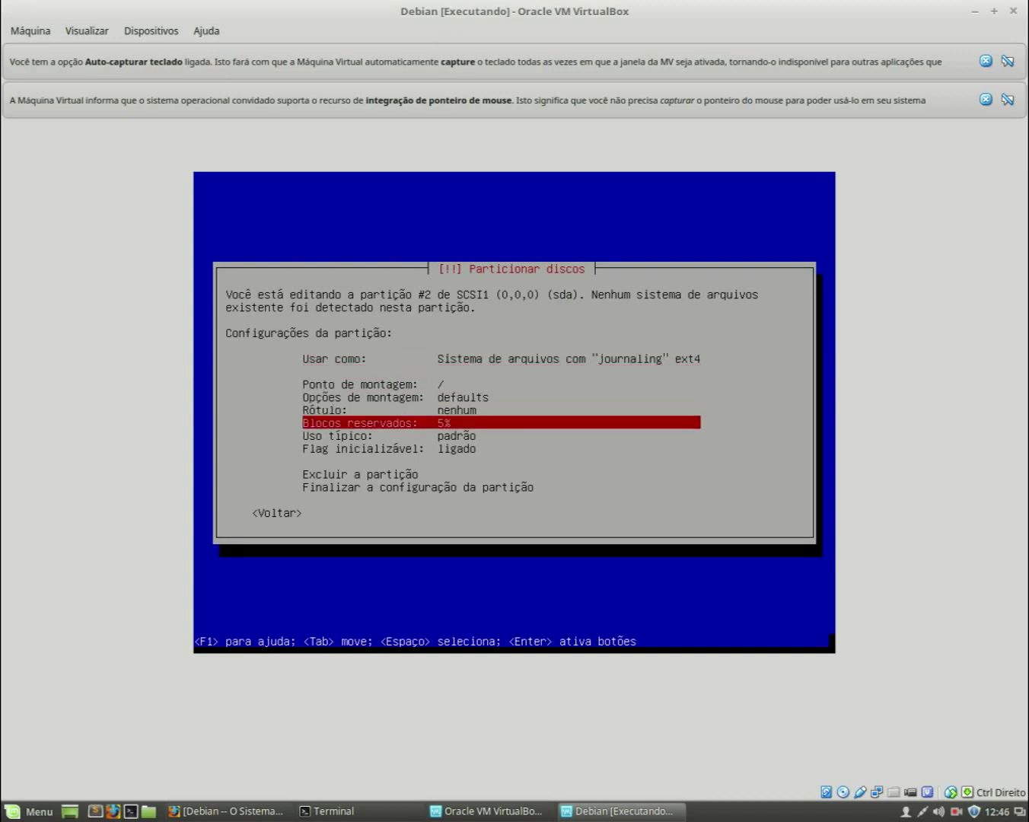
{"action": "key", "text": "Down"}
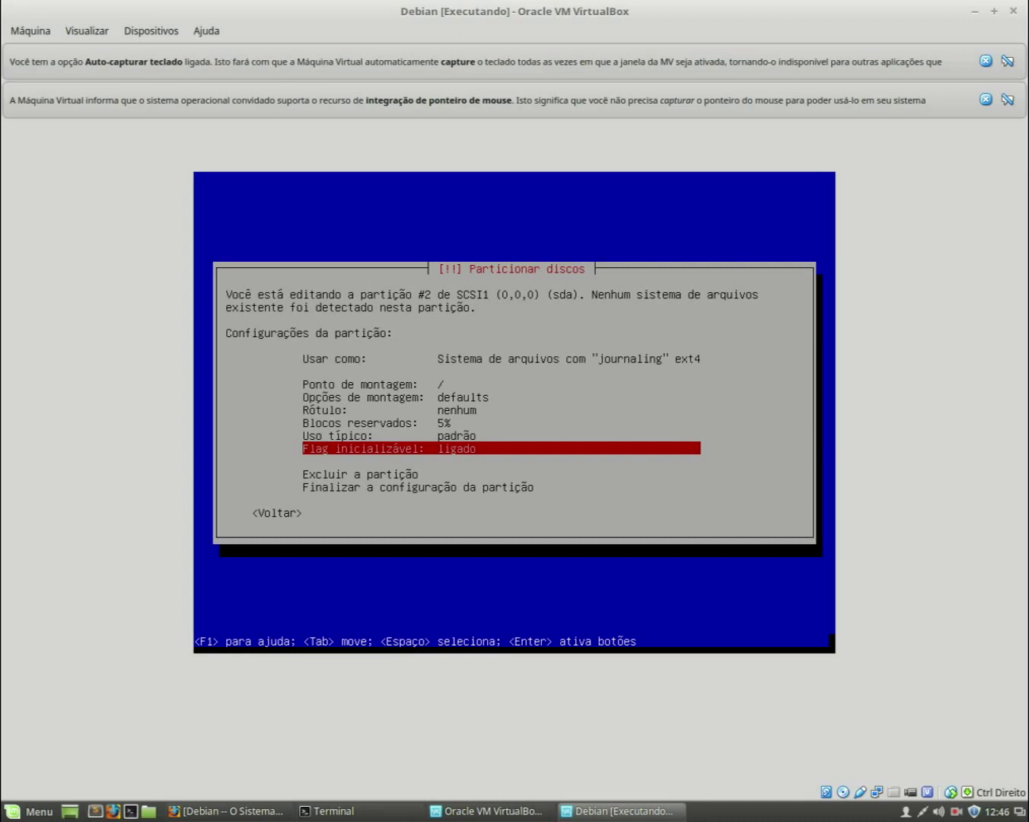
{"action": "key", "text": "Down"}
{"action": "key", "text": "Down"}
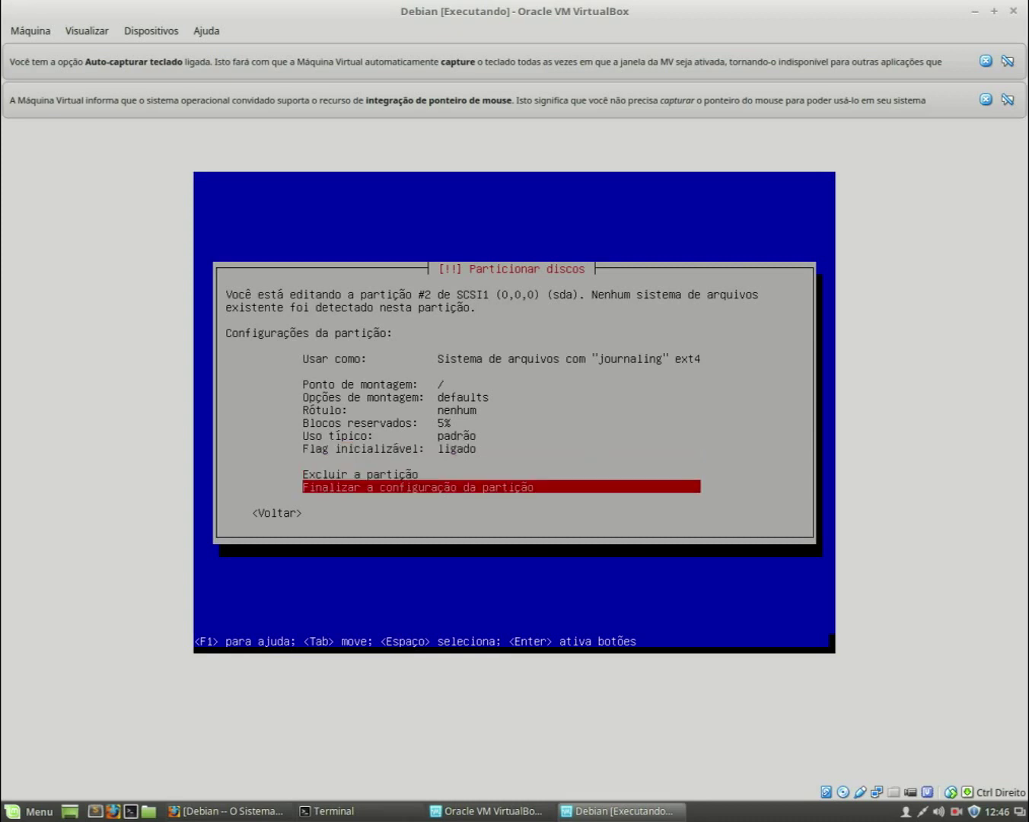
{"action": "key", "text": "Return"}
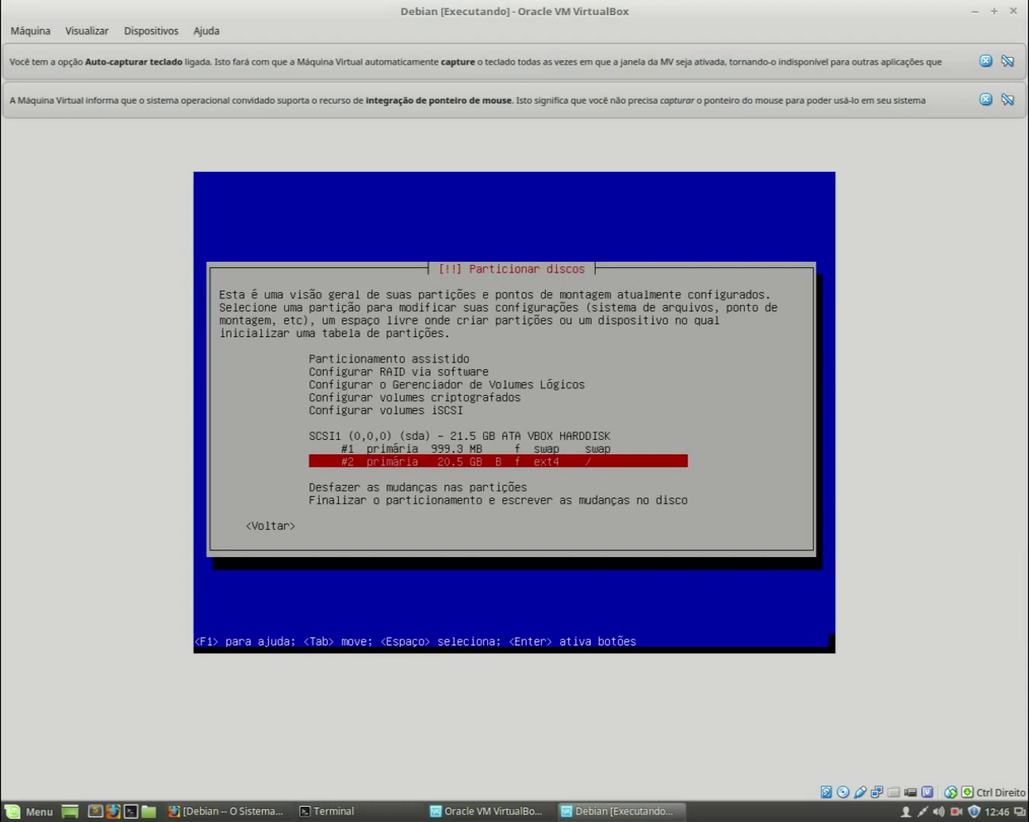
Finish partitioning and confirm writing the swap and ext4 partition changes to the disk
{"action": "key", "text": "Down"}
{"action": "key", "text": "Down"}
{"action": "key", "text": "Down"}
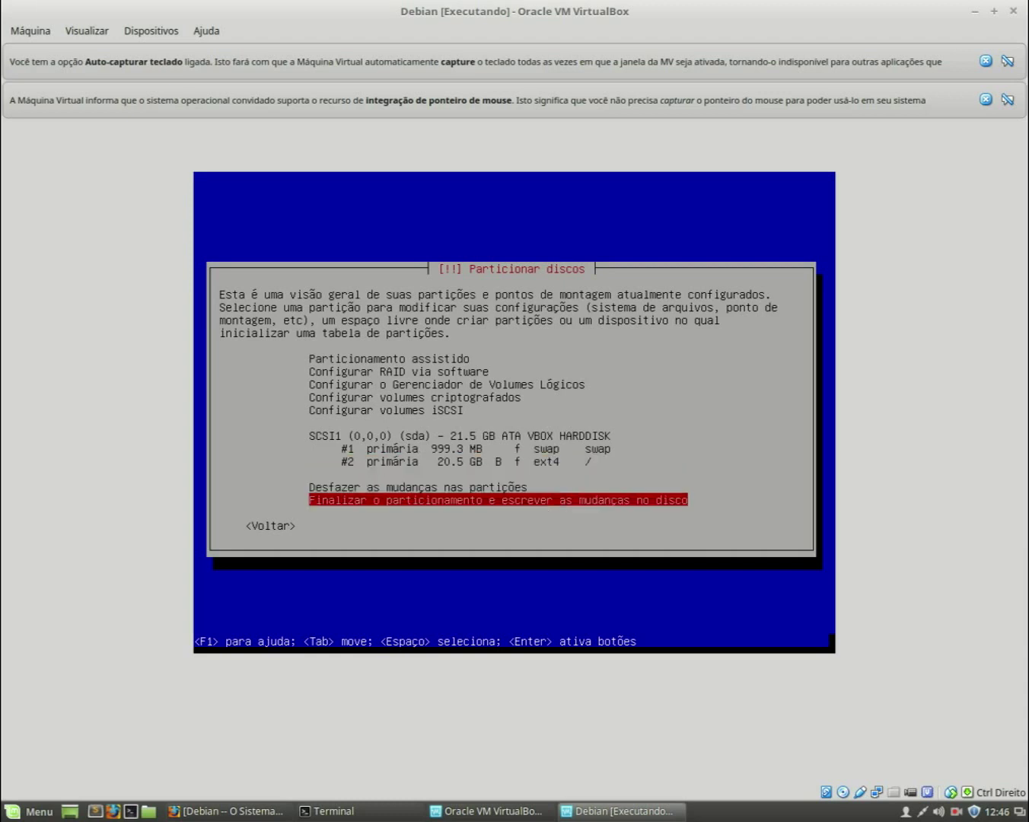
{"action": "key", "text": "Return"}
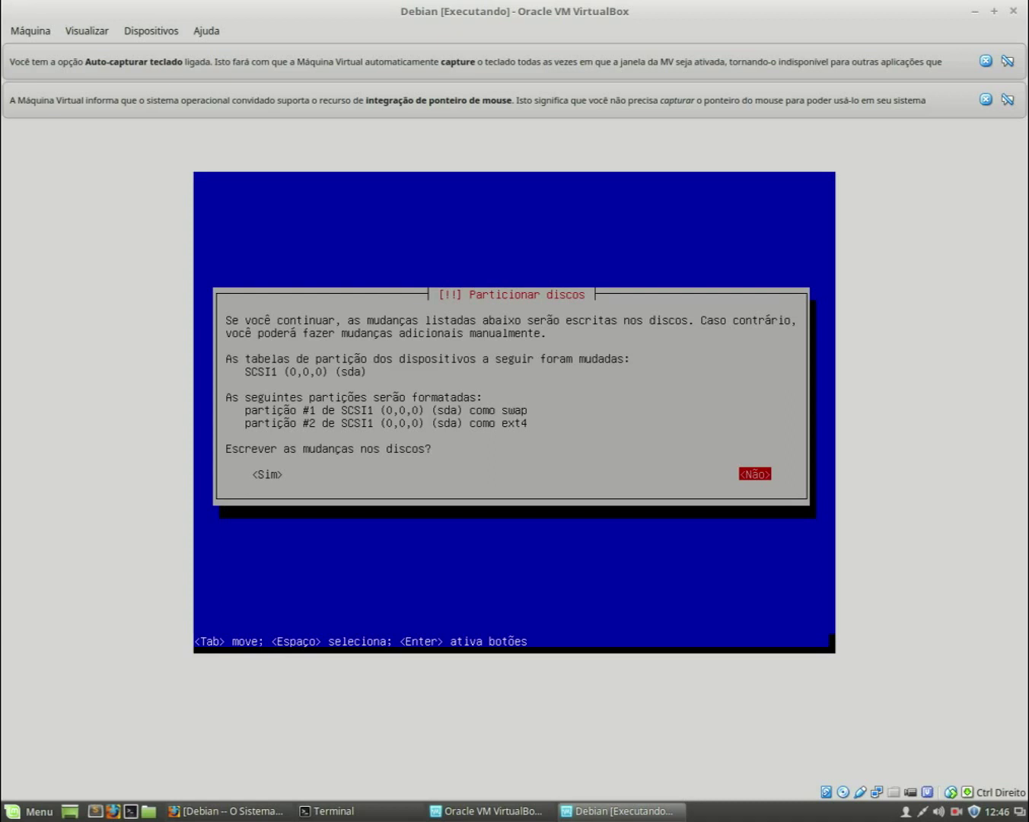
{"action": "key", "text": "Tab"}
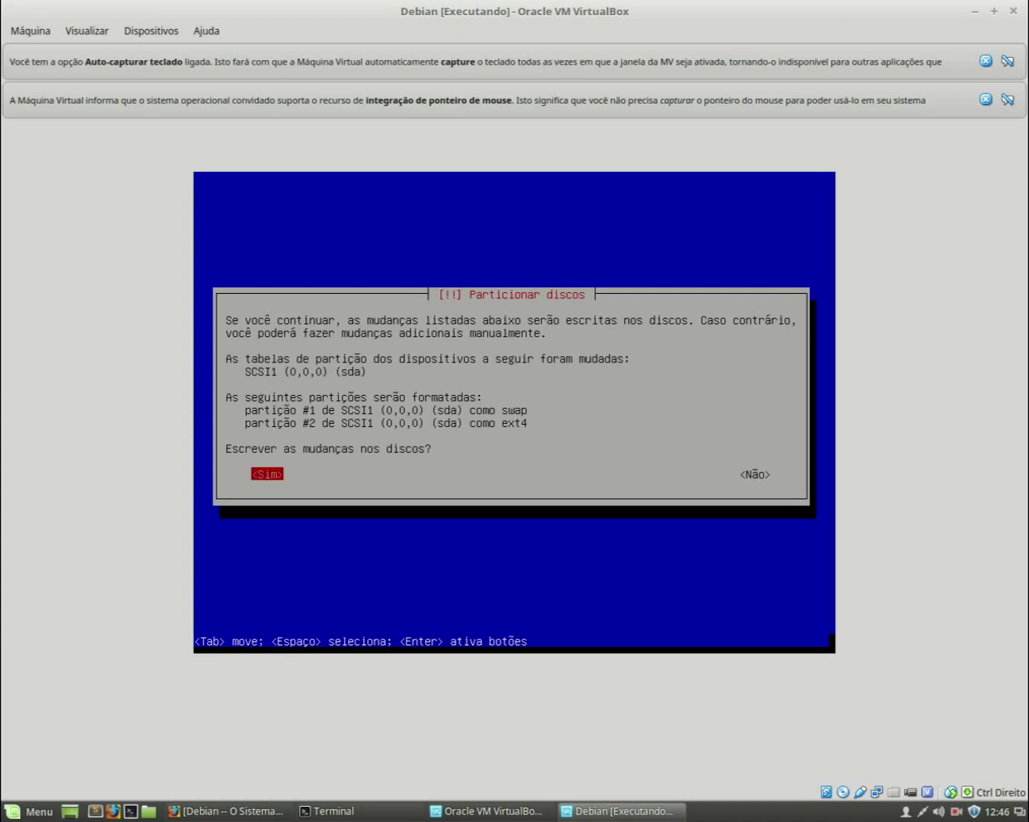
{"action": "key", "text": "Return"}
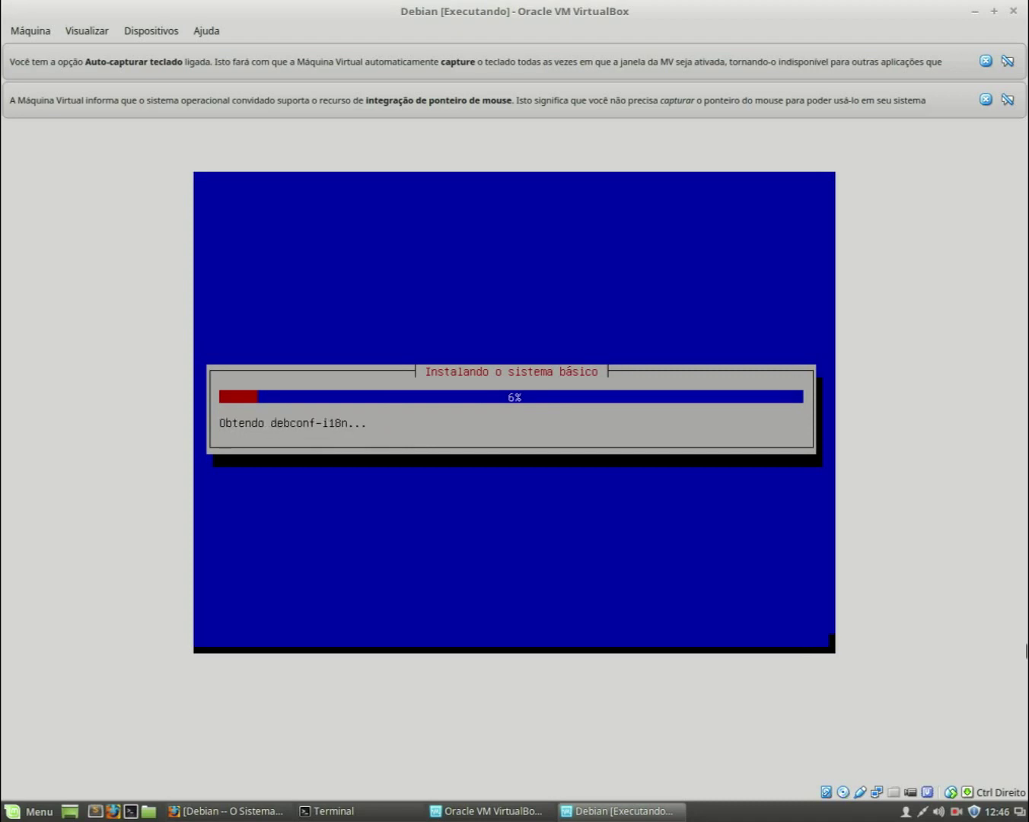
{"action": "left_click", "coordinate": [957, 812]}
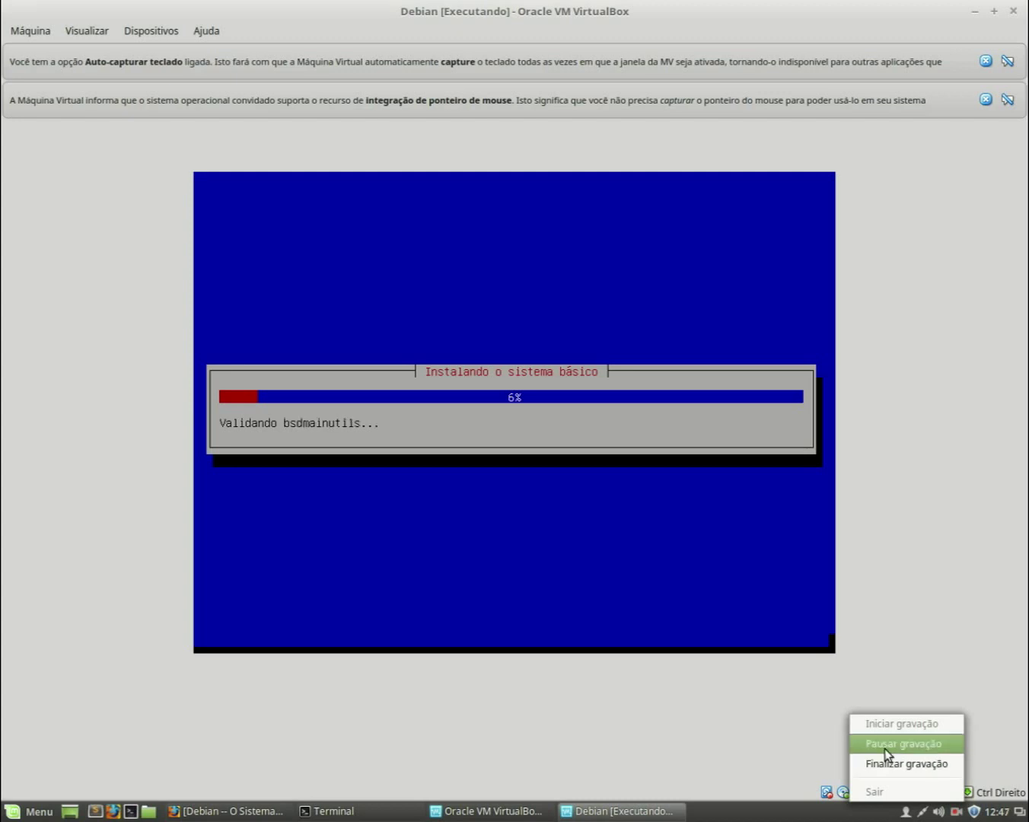
{"action": "left_click", "coordinate": [886, 742]}
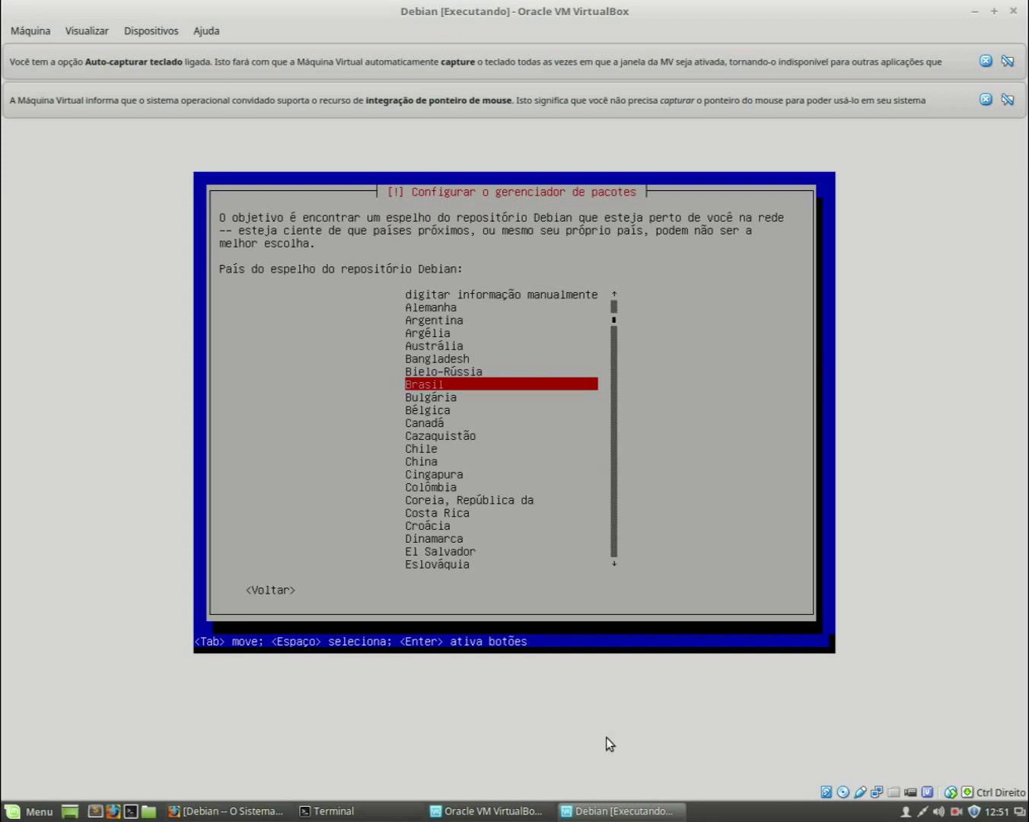
Set the Debian mirror country to Brasil and go through the list of available mirrors
{"action": "key", "text": "Return"}
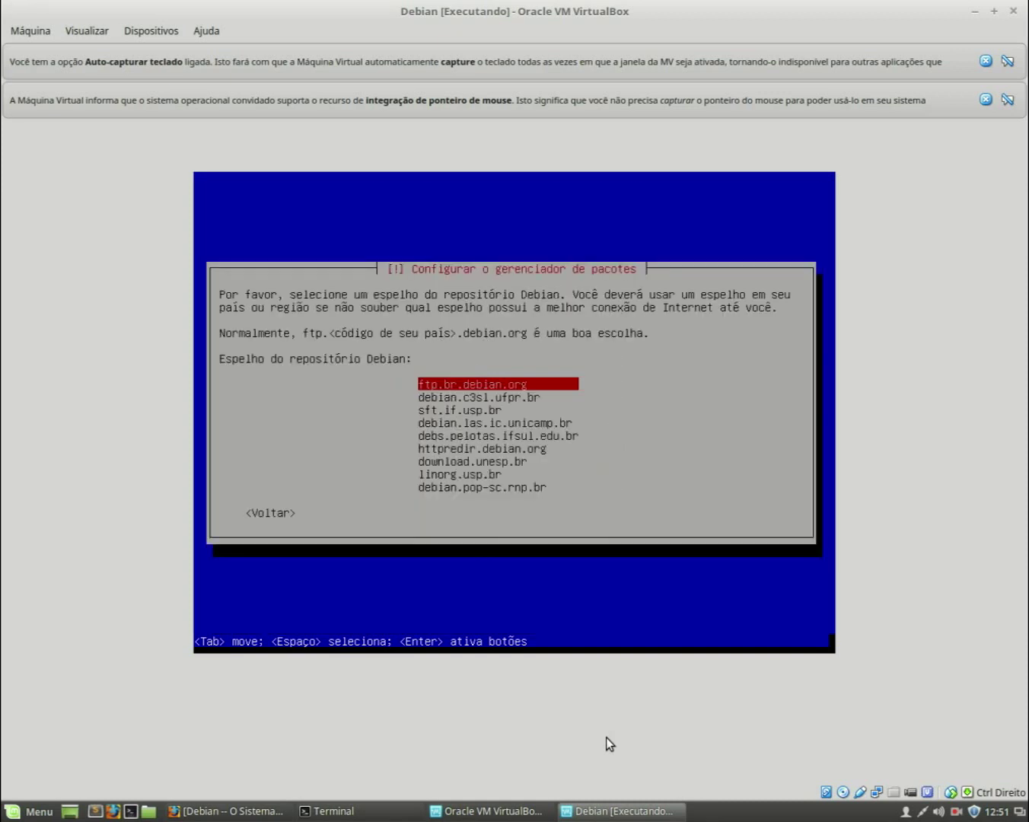
{"action": "key", "text": "Down"}
{"action": "key", "text": "Down"}
{"action": "key", "text": "Down"}
{"action": "key", "text": "Down"}
{"action": "key", "text": "Down"}
{"action": "key", "text": "Down"}
{"action": "key", "text": "Down"}
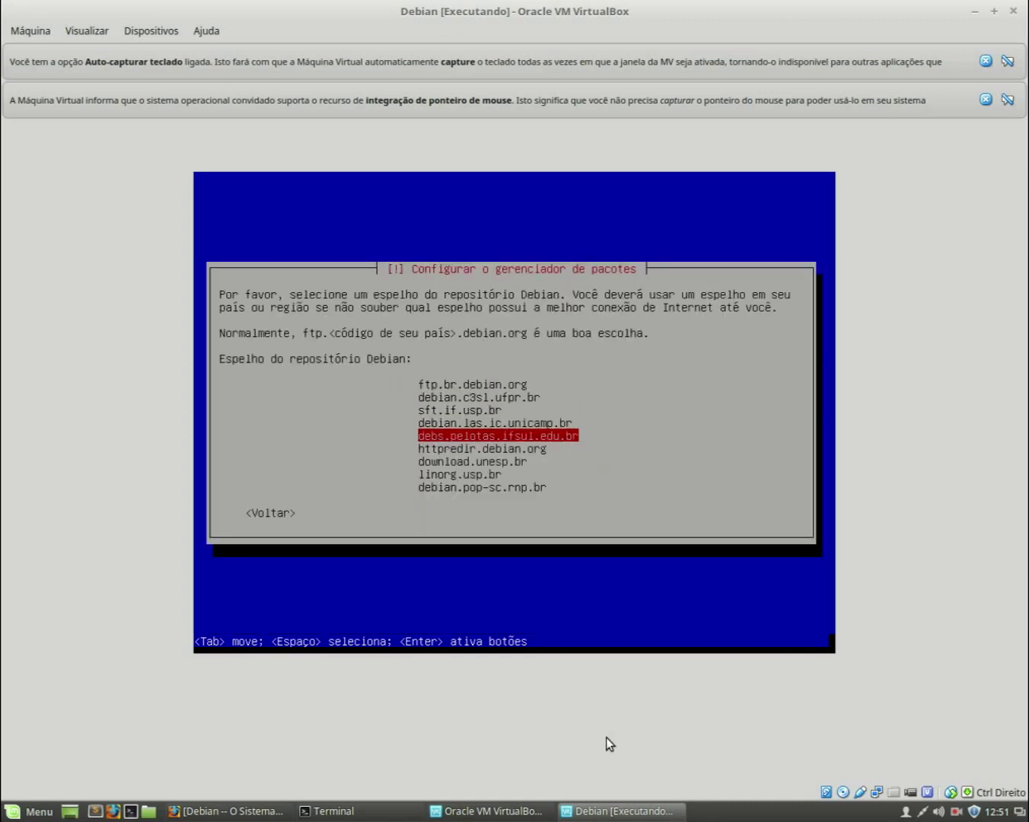
{"action": "key", "text": "Down"}
{"action": "key", "text": "Up"}
{"action": "key", "text": "Up"}
{"action": "key", "text": "Up"}
{"action": "key", "text": "Up"}
{"action": "key", "text": "Up"}
{"action": "key", "text": "Up"}
{"action": "key", "text": "Up"}
{"action": "key", "text": "Down"}
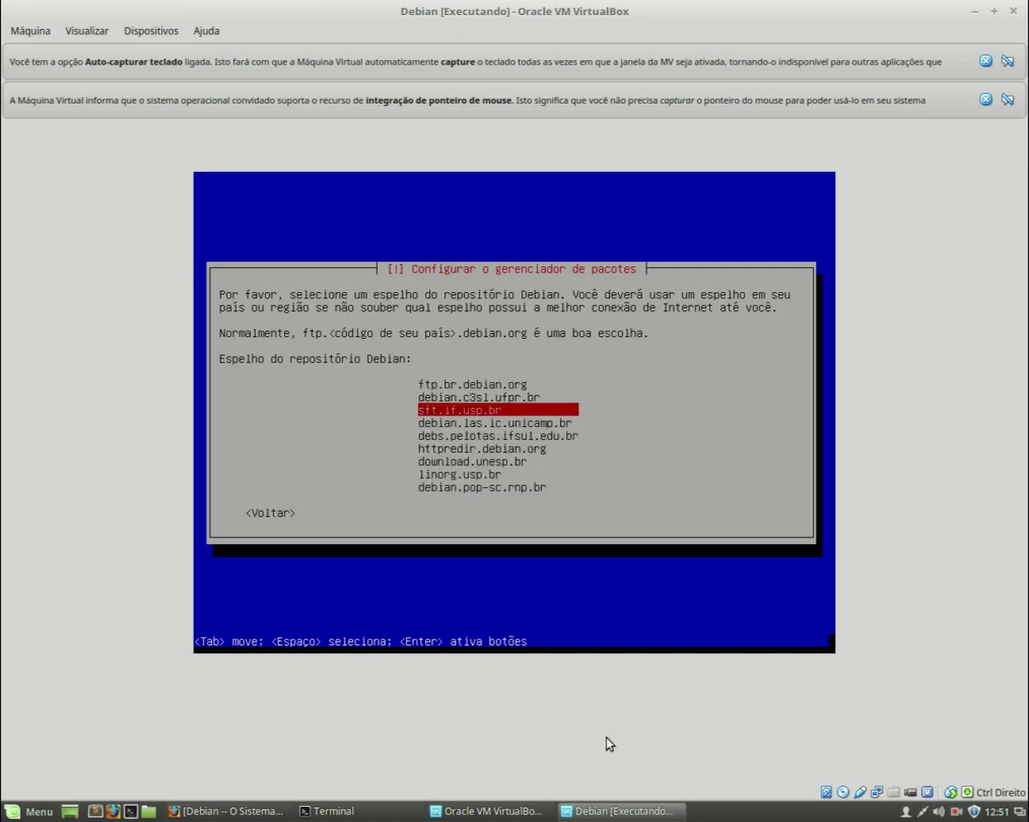
{"action": "key", "text": "Up"}
{"action": "key", "text": "Up"}
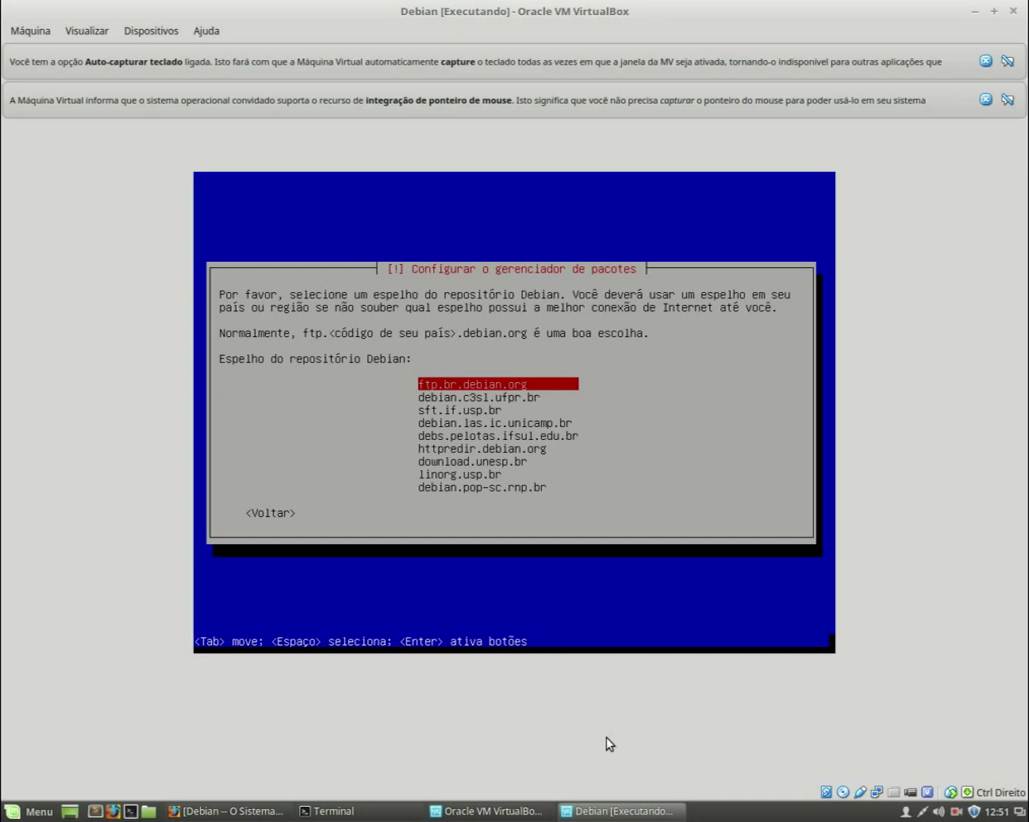
Choose linorg.usp.br as the Debian repository mirror and continue with the HTTP proxy left blank
{"action": "key", "text": "Down"}
{"action": "key", "text": "Down"}
{"action": "key", "text": "Down"}
{"action": "key", "text": "Down"}
{"action": "key", "text": "Down"}
{"action": "key", "text": "Down"}
{"action": "key", "text": "Down"}
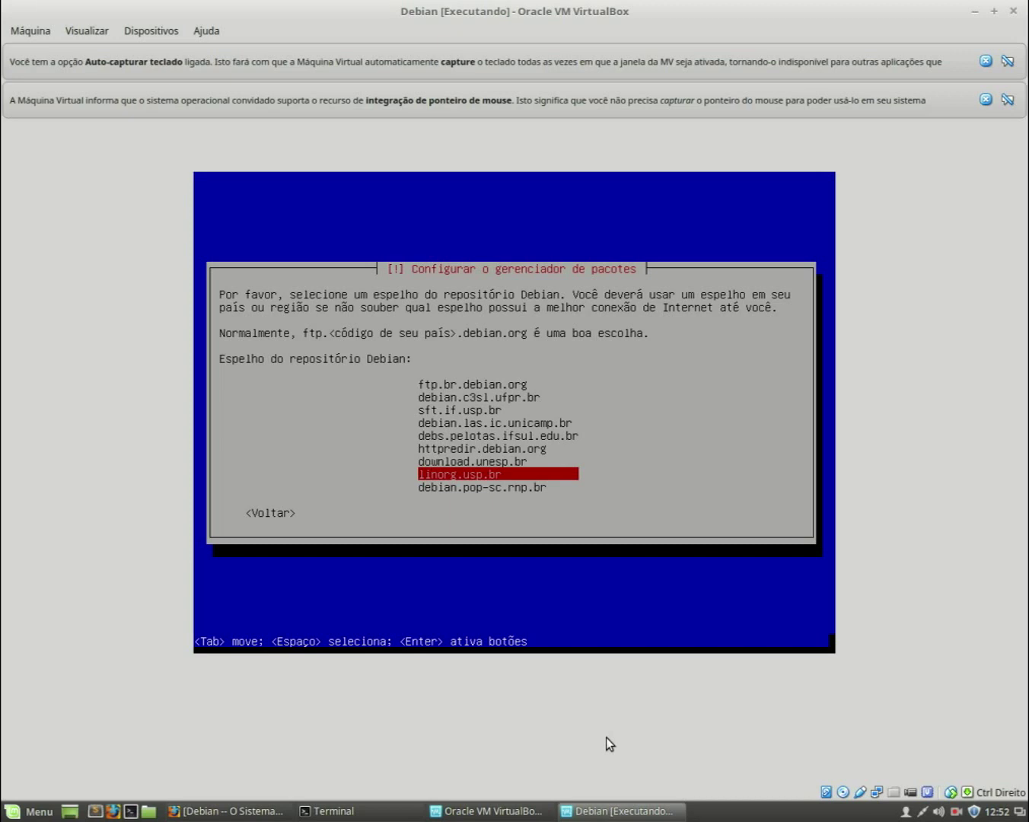
{"action": "key", "text": "Return"}
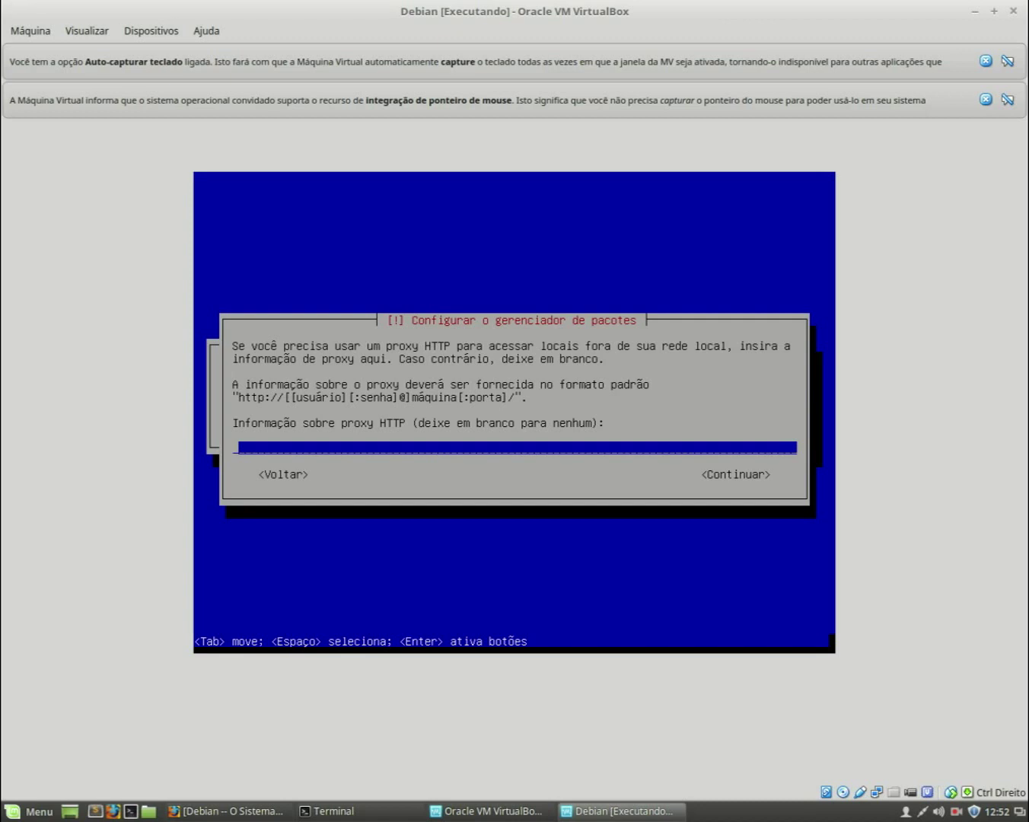
{"action": "key", "text": "Tab"}
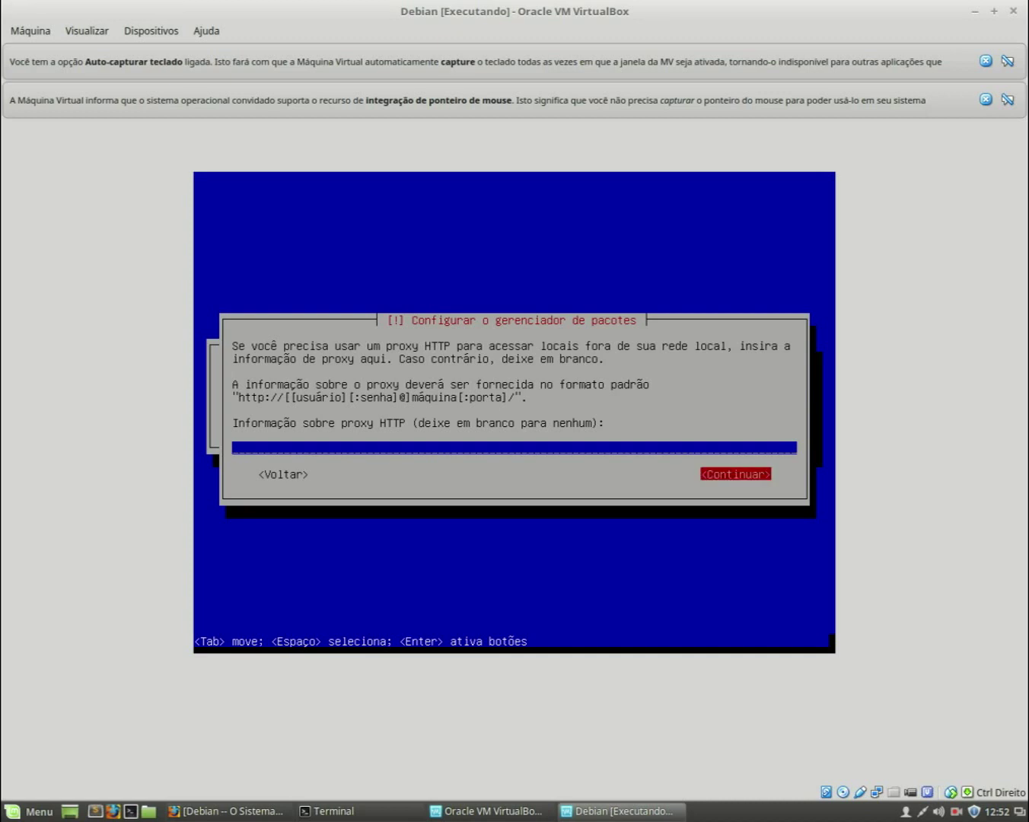
{"action": "key", "text": "Return"}
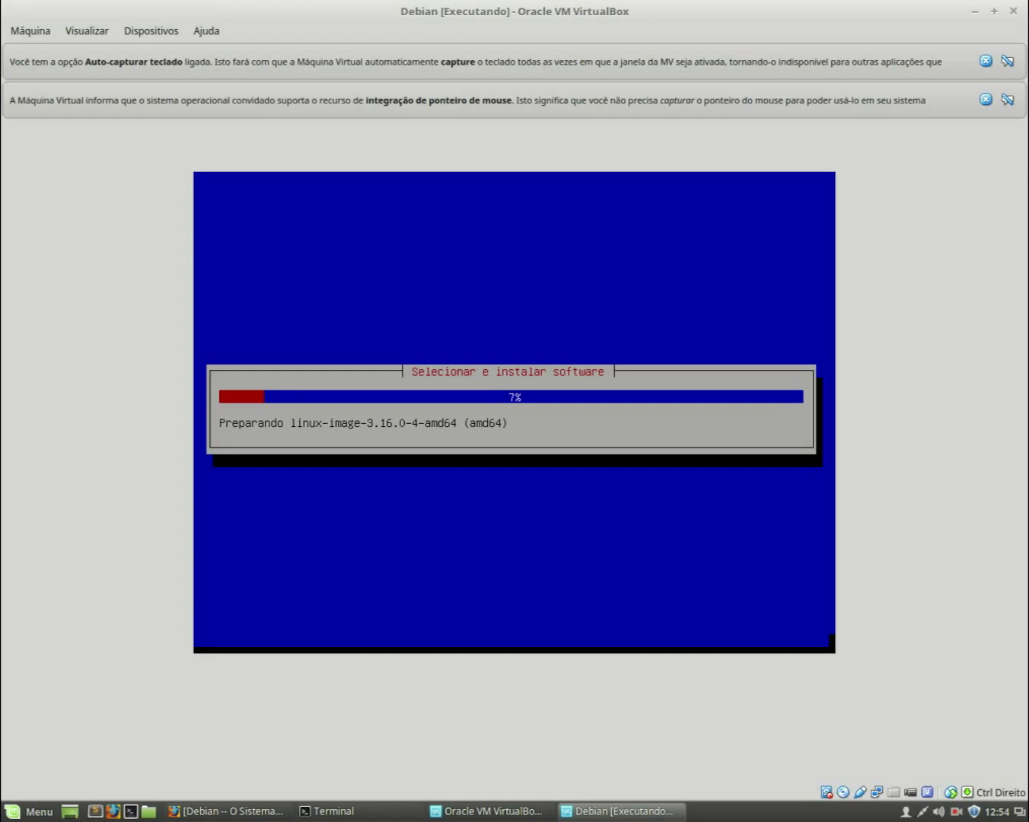
{"action": "left_click", "coordinate": [956, 811]}
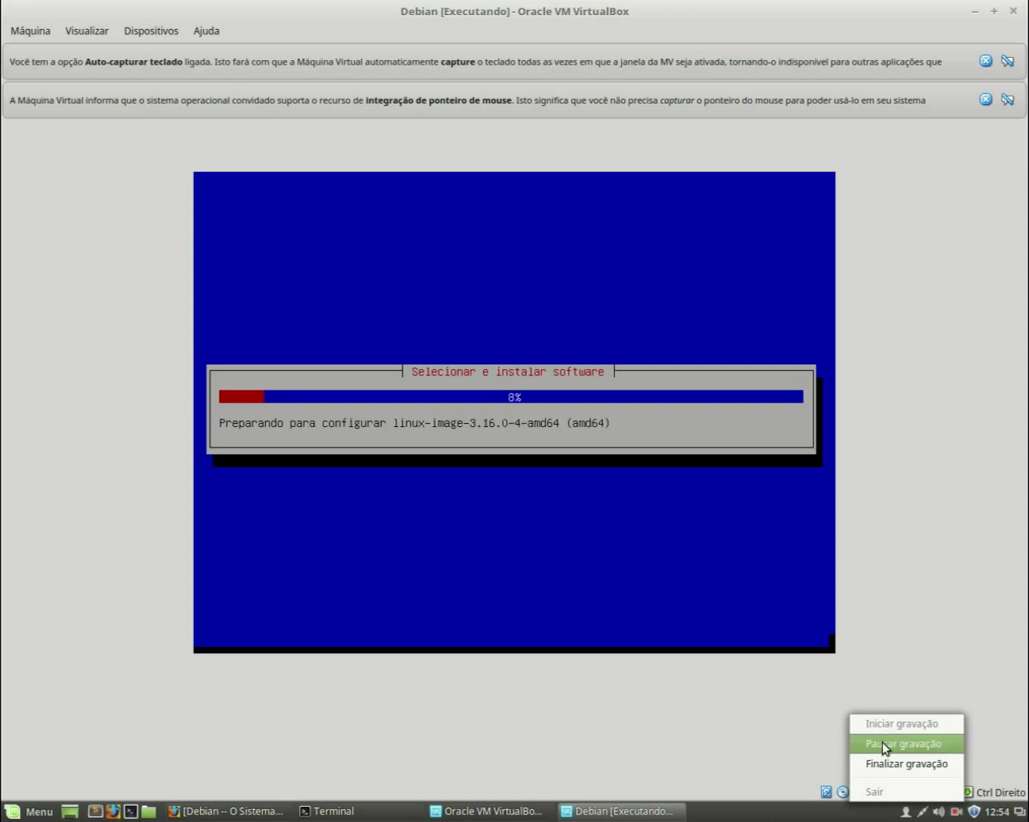
{"action": "left_click", "coordinate": [881, 744]}
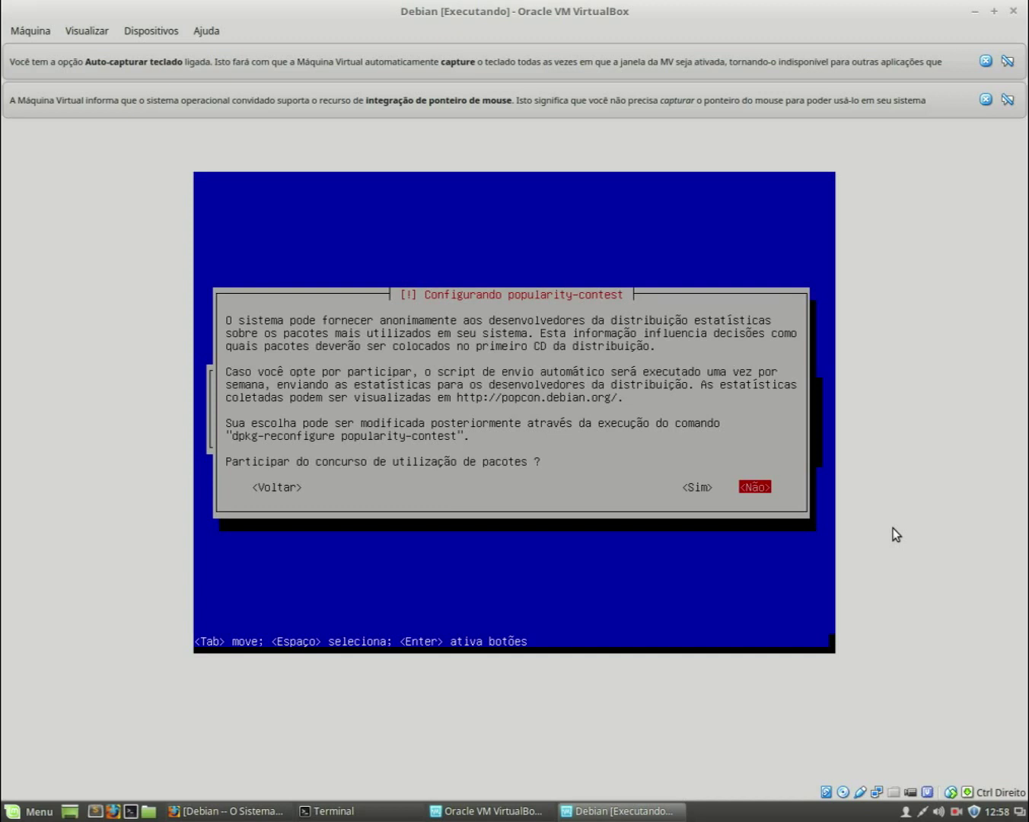
Agree to take part in the package usage survey (popularity-contest)
{"action": "key", "text": "Left"}
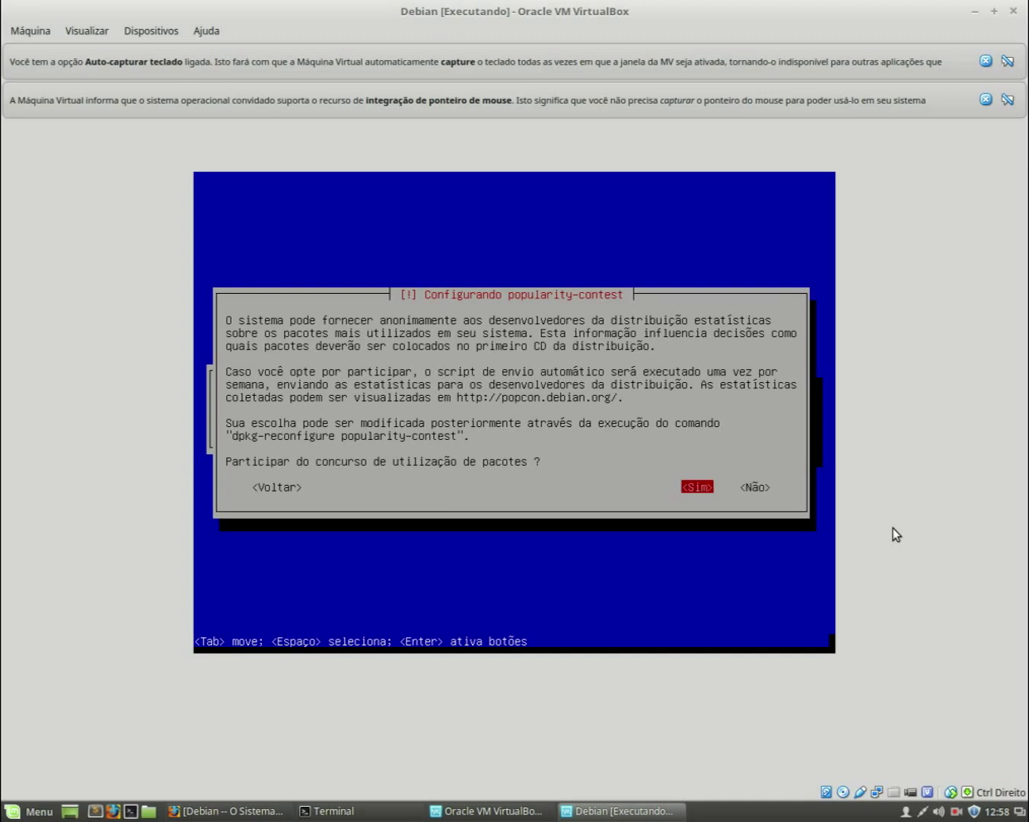
{"action": "key", "text": "Return"}
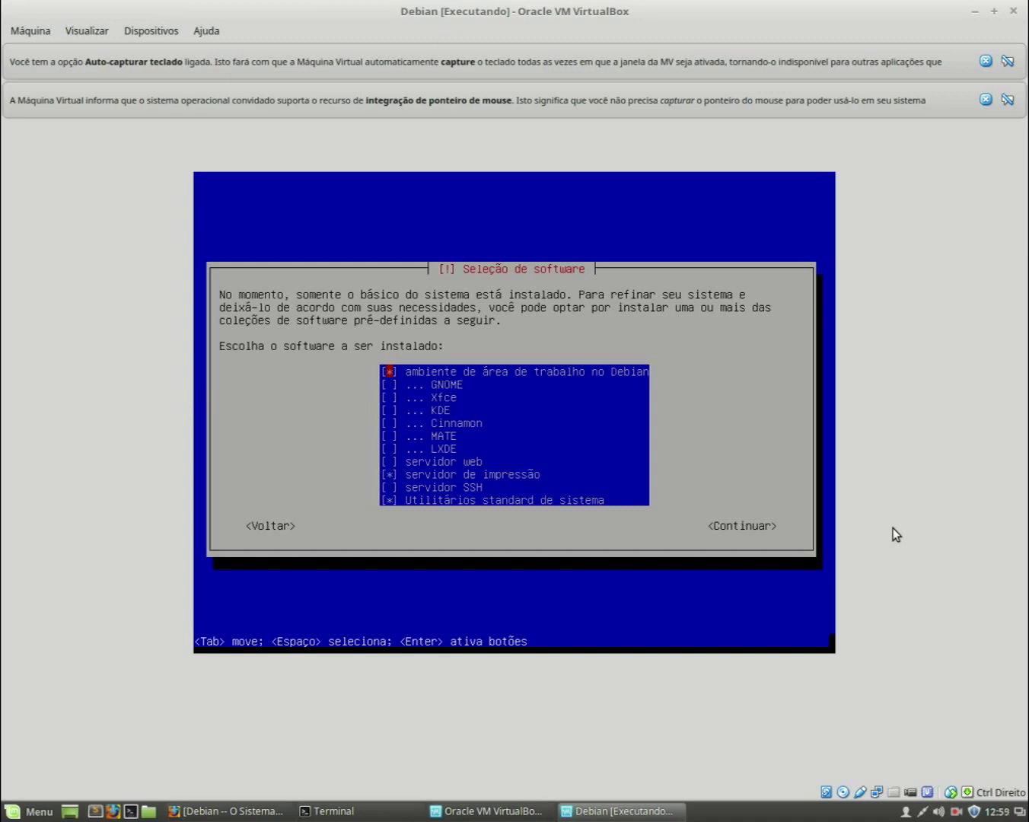
Go through the desktop environments in the software selection and mark Xfce for installation
{"action": "key", "text": "Down"}
{"action": "key", "text": "Down"}
{"action": "key", "text": "Down"}
{"action": "key", "text": "Down"}
{"action": "key", "text": "Down"}
{"action": "key", "text": "Up"}
{"action": "key", "text": "Up"}
{"action": "key", "text": "Up"}
{"action": "key", "text": "Up"}
{"action": "key", "text": "Down"}
{"action": "key", "text": "Down"}
{"action": "key", "text": "Down"}
{"action": "key", "text": "Down"}
{"action": "key", "text": "Down"}
{"action": "key", "text": "Up"}
{"action": "key", "text": "Up"}
{"action": "key", "text": "Up"}
{"action": "key", "text": "Up"}
{"action": "key", "text": "space"}
Mark the SSH server (servidor SSH) for installation
{"action": "key", "text": "Down"}
{"action": "key", "text": "Down"}
{"action": "key", "text": "Down"}
{"action": "key", "text": "Down"}
{"action": "key", "text": "Down"}
{"action": "key", "text": "Down"}
{"action": "key", "text": "Down"}
{"action": "key", "text": "space"}
Review the software selection and start installing the marked software collections
{"action": "key", "text": "Up"}
{"action": "key", "text": "Up"}
{"action": "key", "text": "Up"}
{"action": "key", "text": "Up"}
{"action": "key", "text": "Up"}
{"action": "key", "text": "Up"}
{"action": "key", "text": "Up"}
{"action": "key", "text": "Down"}
{"action": "key", "text": "Down"}
{"action": "key", "text": "Down"}
{"action": "key", "text": "Down"}
{"action": "key", "text": "Up"}
{"action": "key", "text": "Up"}
{"action": "key", "text": "Up"}
{"action": "key", "text": "Tab"}
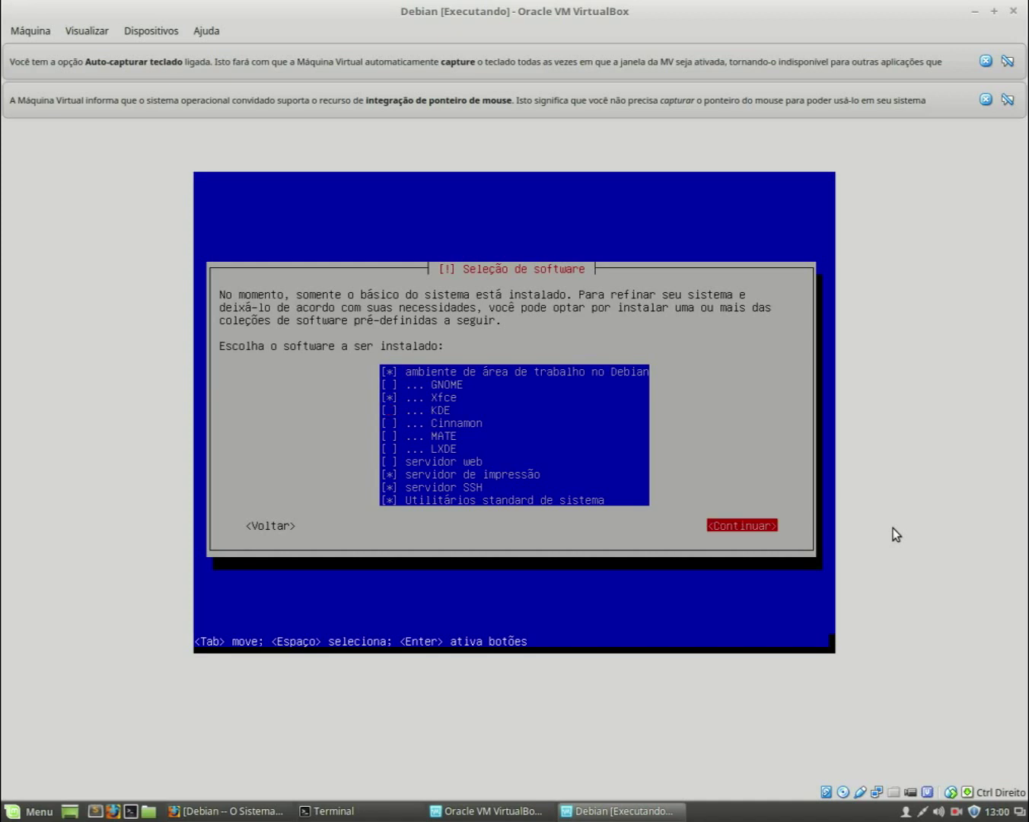
{"action": "key", "text": "Return"}
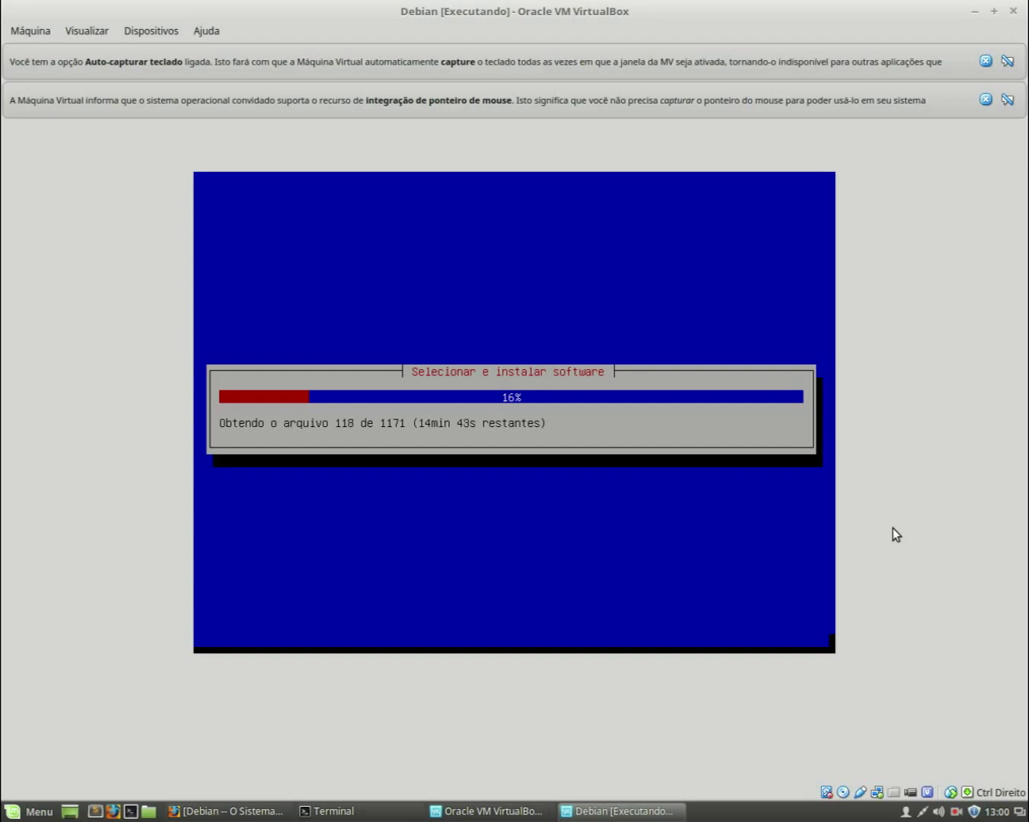
{"action": "left_click", "coordinate": [927, 807]}
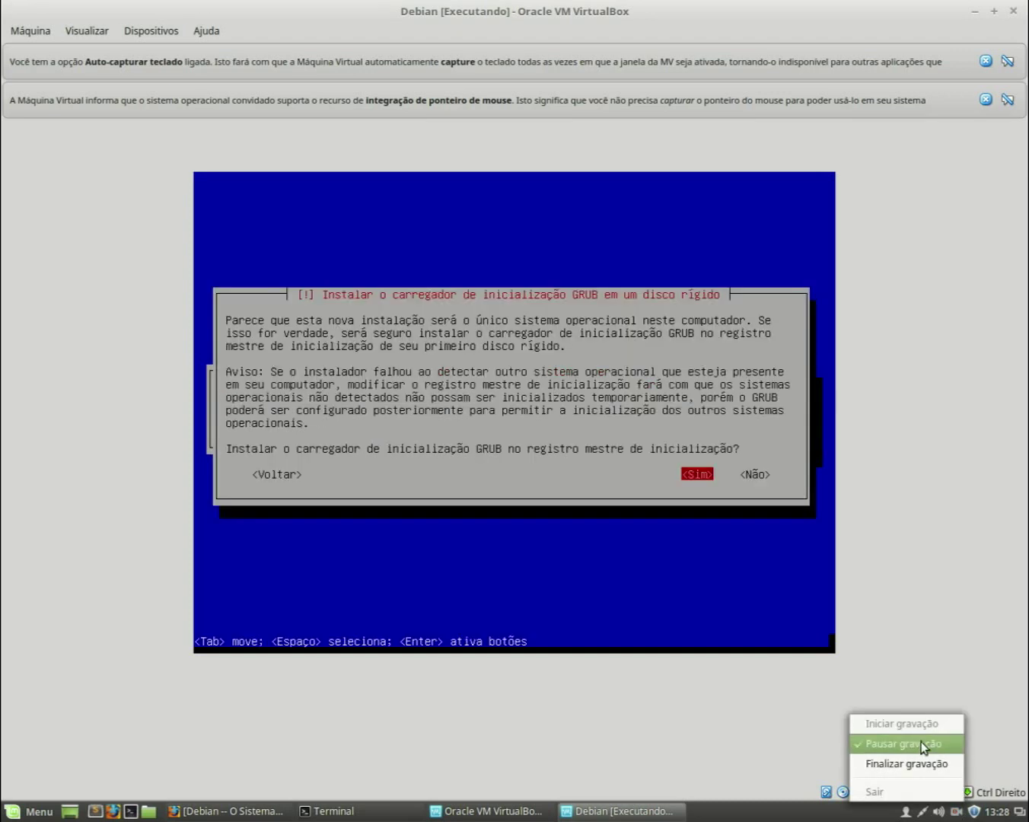
{"action": "left_click", "coordinate": [922, 743]}
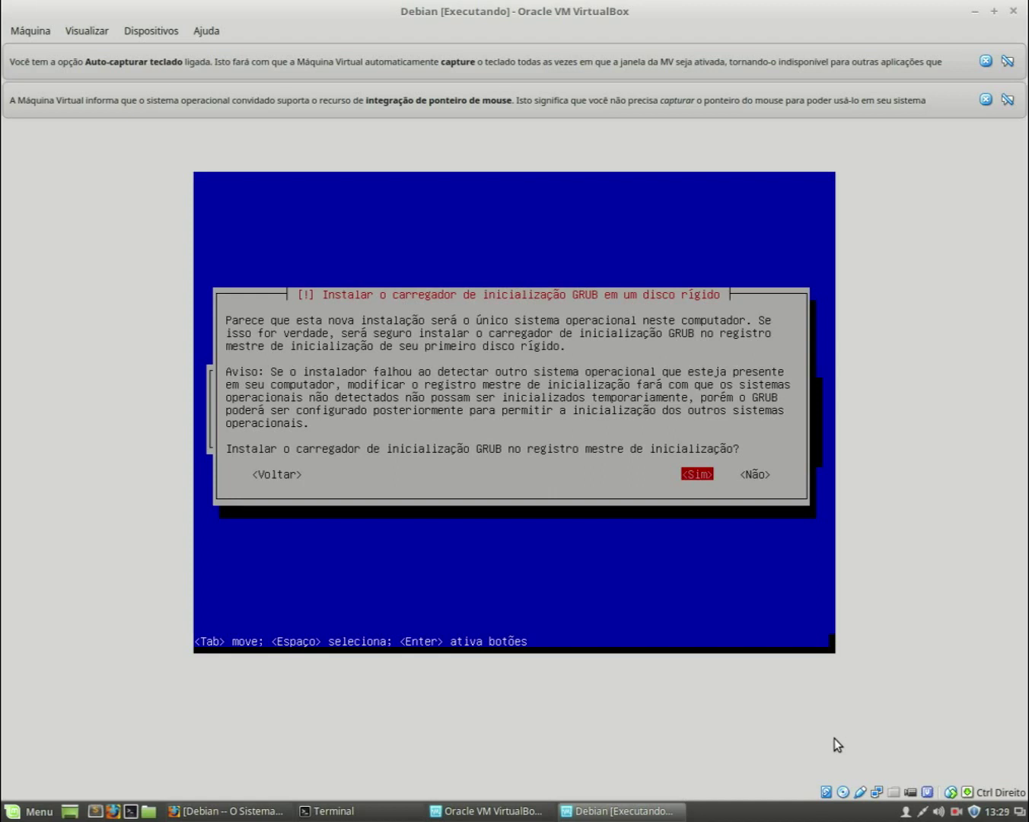
Install the GRUB boot loader in the master boot record of /dev/sda and finish the installation by rebooting
{"action": "key", "text": "Return"}
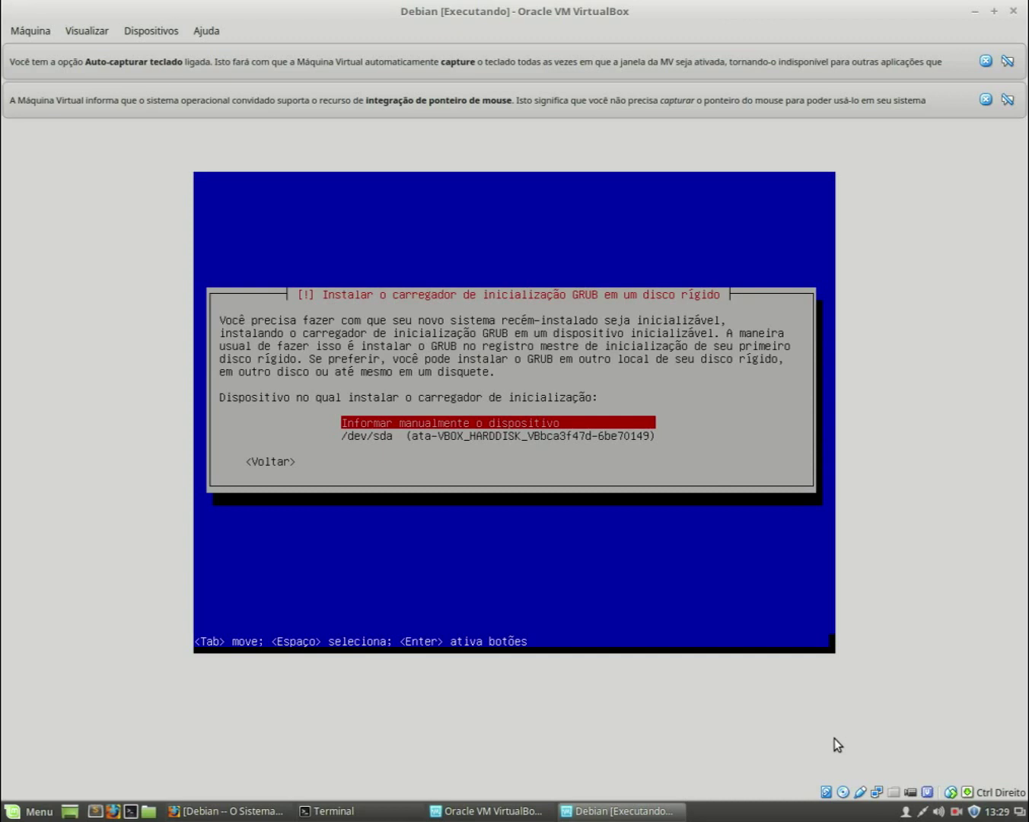
{"action": "key", "text": "Down"}
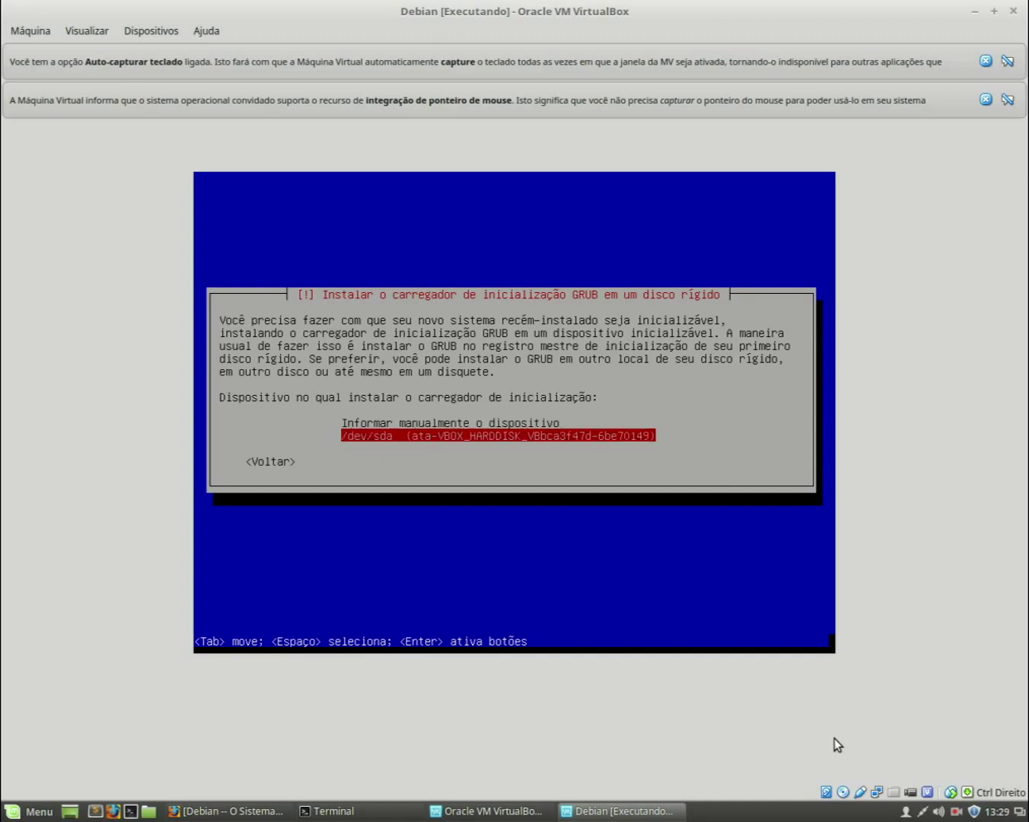
{"action": "key", "text": "Return"}
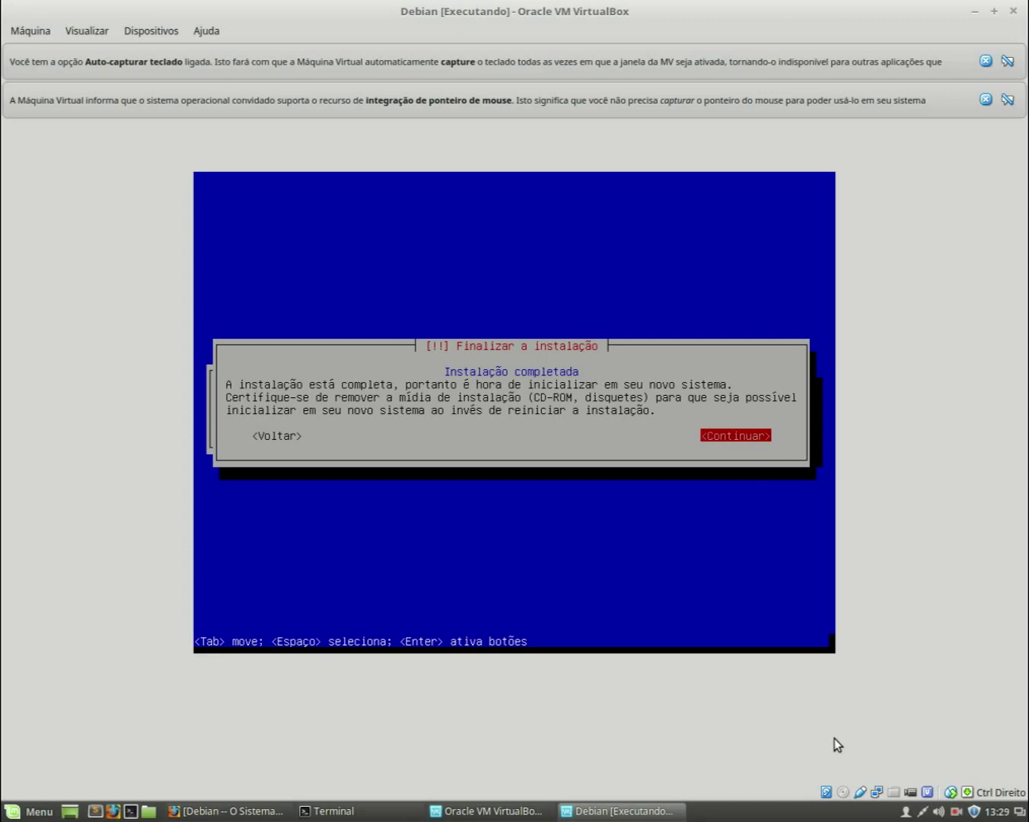
{"action": "key", "text": "Return"}
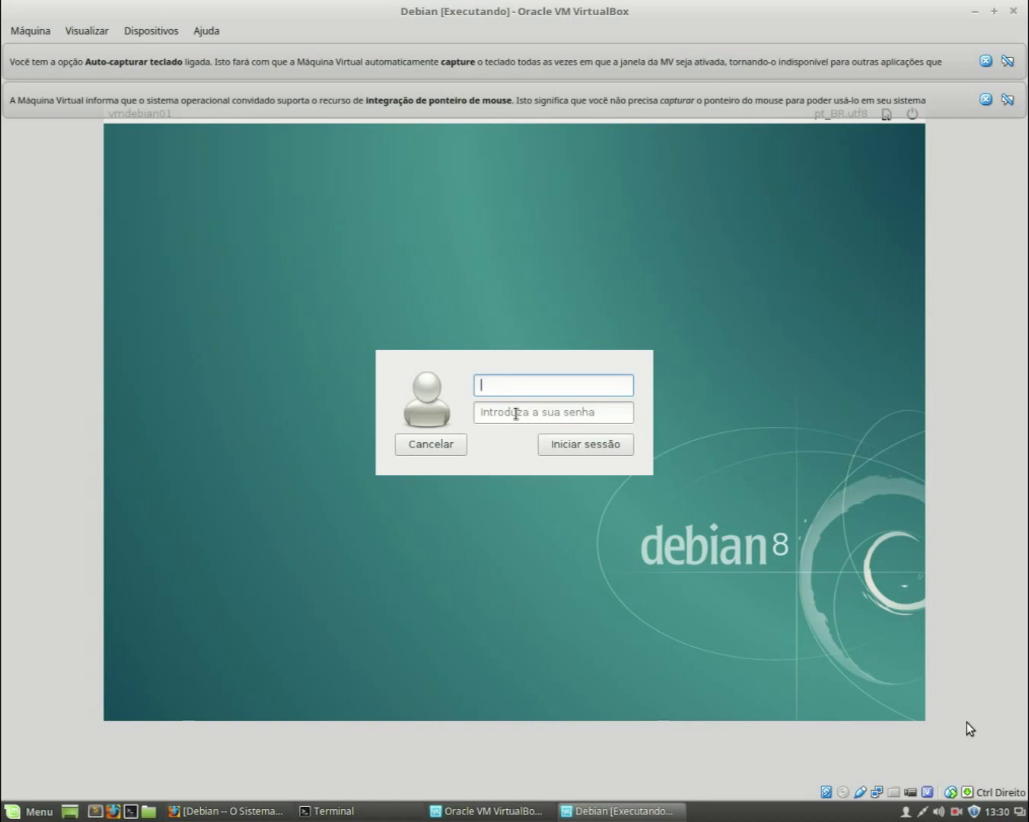
Log in to the new Debian system with the servertools user name and the account password
{"action": "type", "text": "servertools"}
{"action": "key", "text": "Return"}
{"action": "type", "text": "********"}
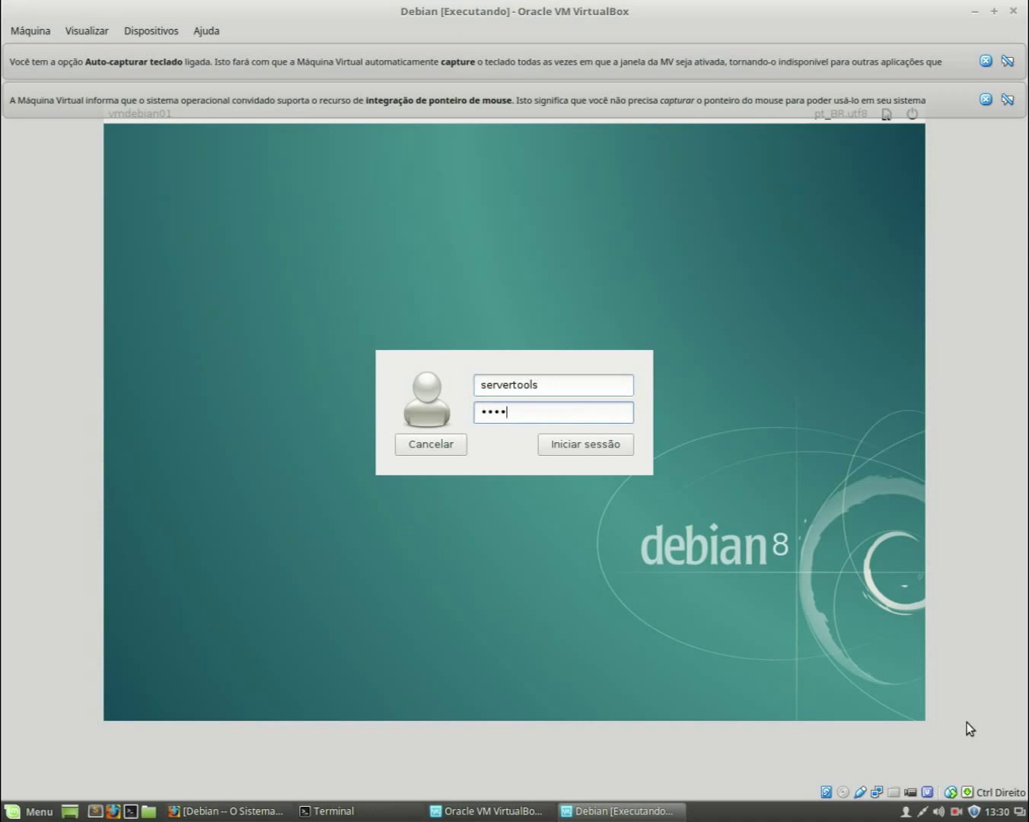
{"action": "key", "text": "Return"}
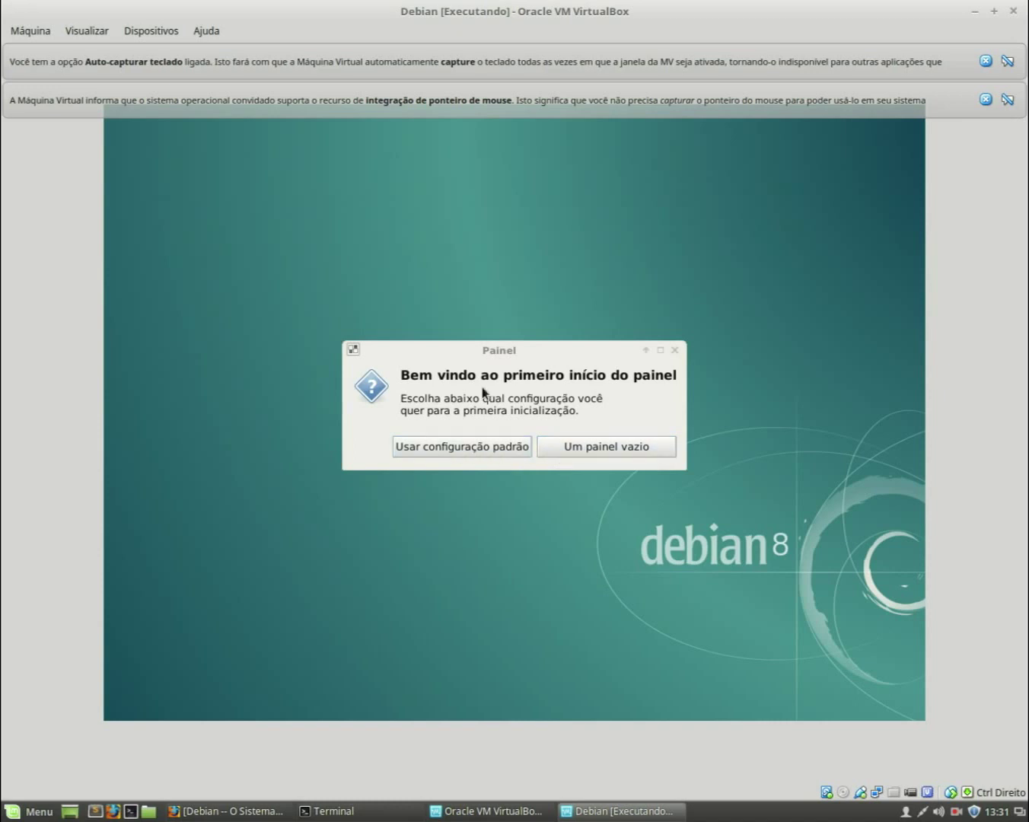
Start the Xfce panel with the default configuration and dismiss the two notices about keyboard capture and mouse pointer integration
{"action": "left_click", "coordinate": [436, 457]}
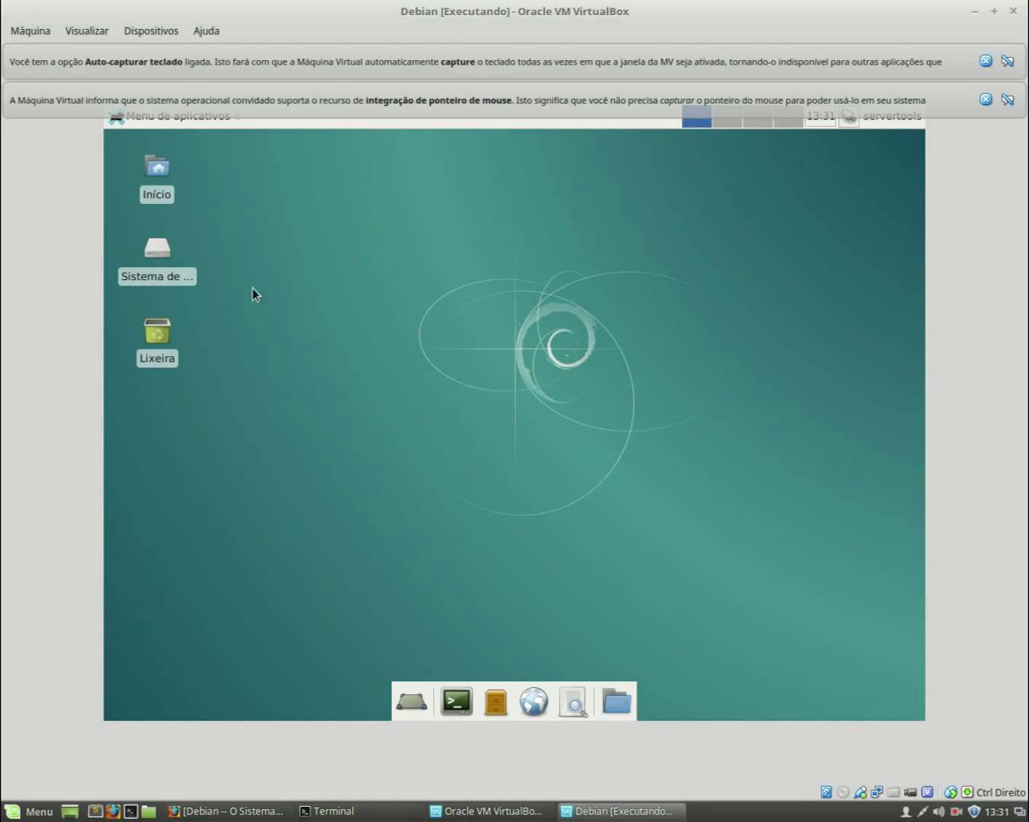
{"action": "left_click", "coordinate": [151, 116]}
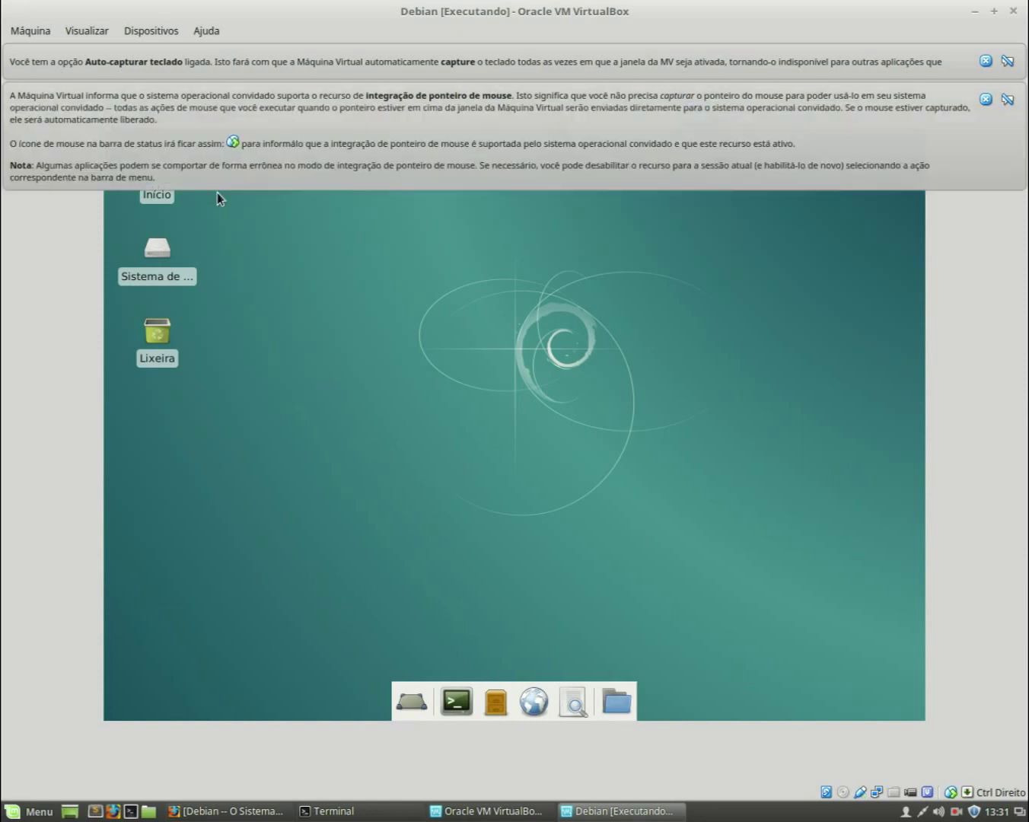
{"action": "left_click", "coordinate": [985, 98]}
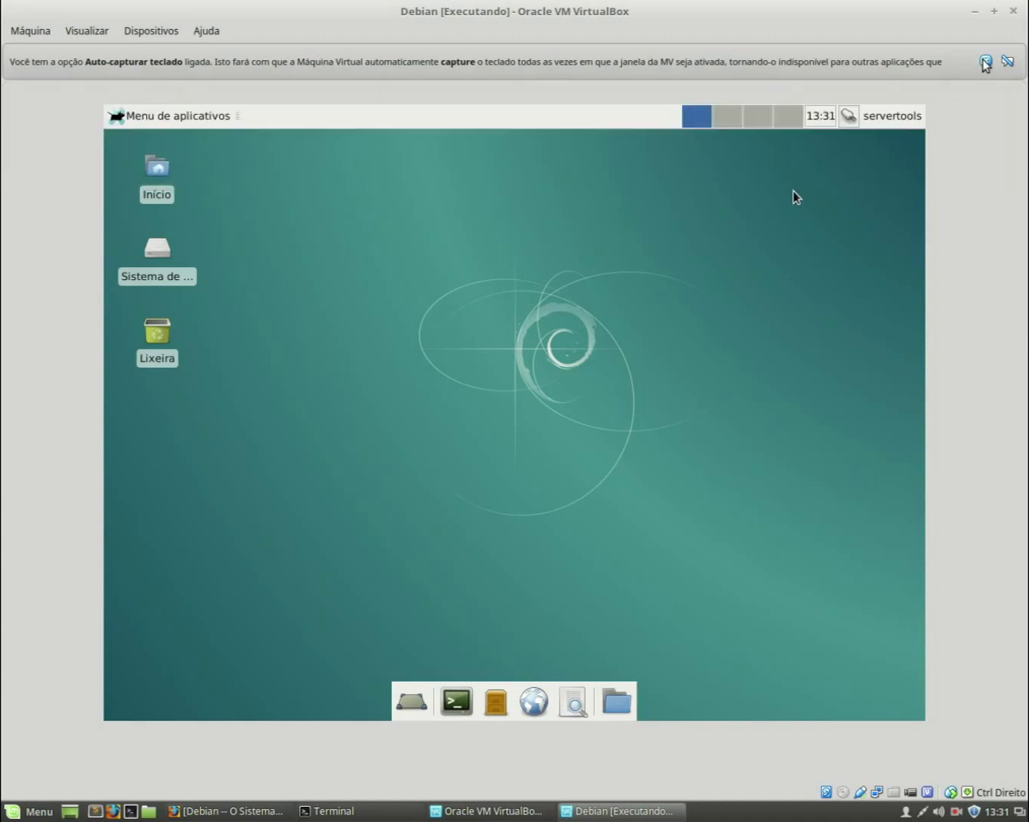
{"action": "left_click", "coordinate": [985, 61]}
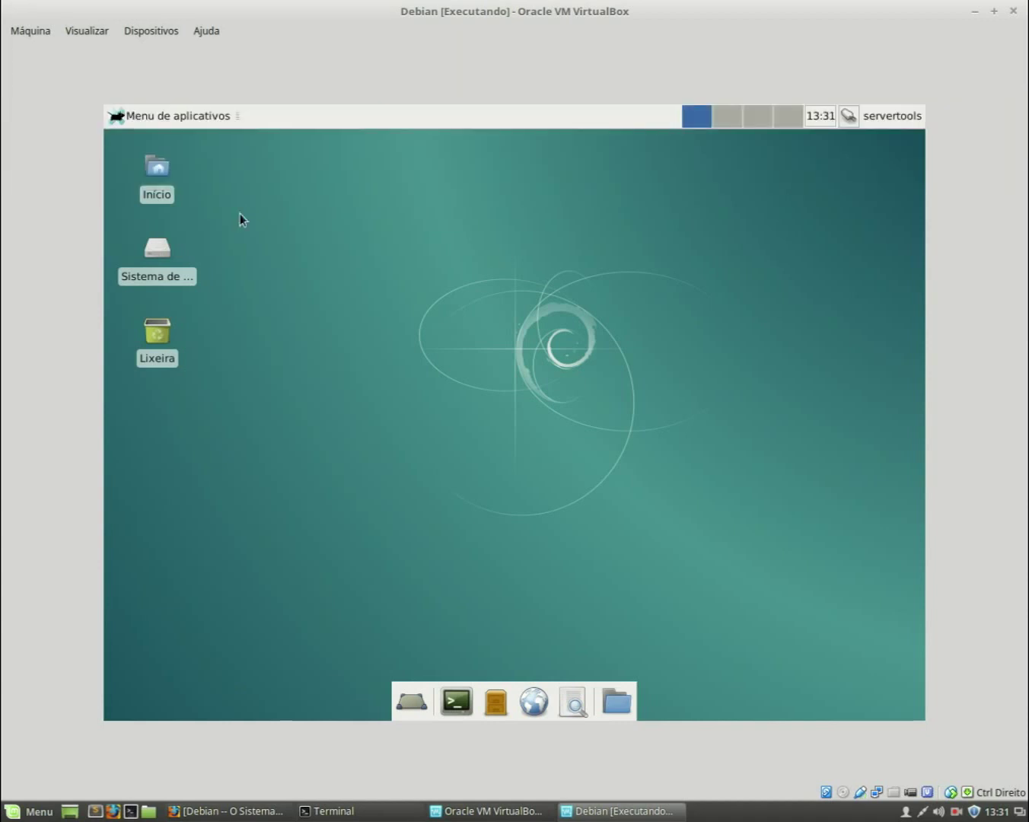
Look through the multimedia and internet applications installed on the Xfce desktop
{"action": "left_click", "coordinate": [141, 116]}
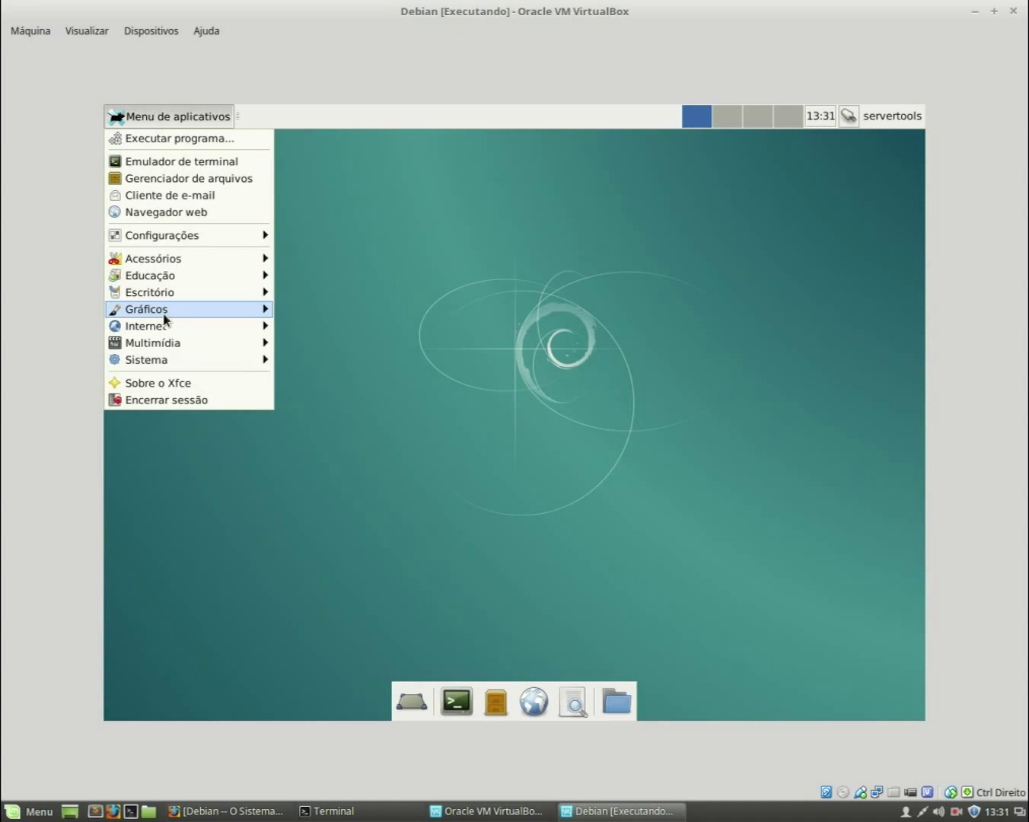
{"action": "mouse_move", "coordinate": [181, 350]}
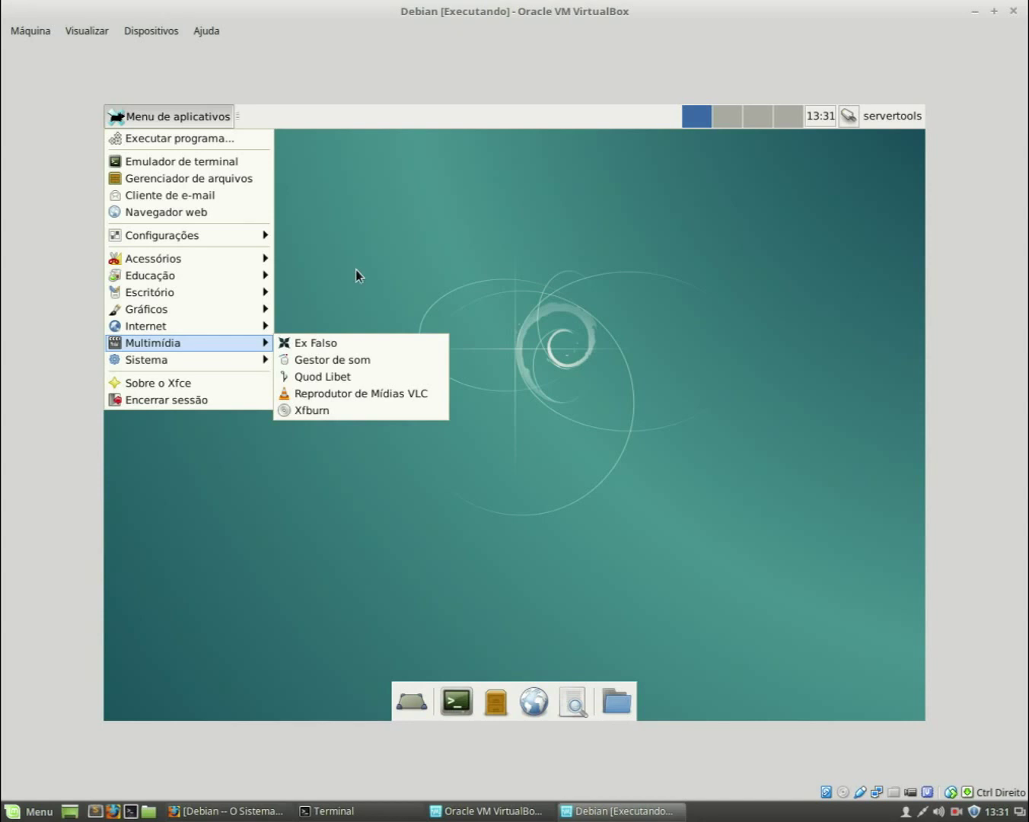
{"action": "mouse_move", "coordinate": [197, 327]}
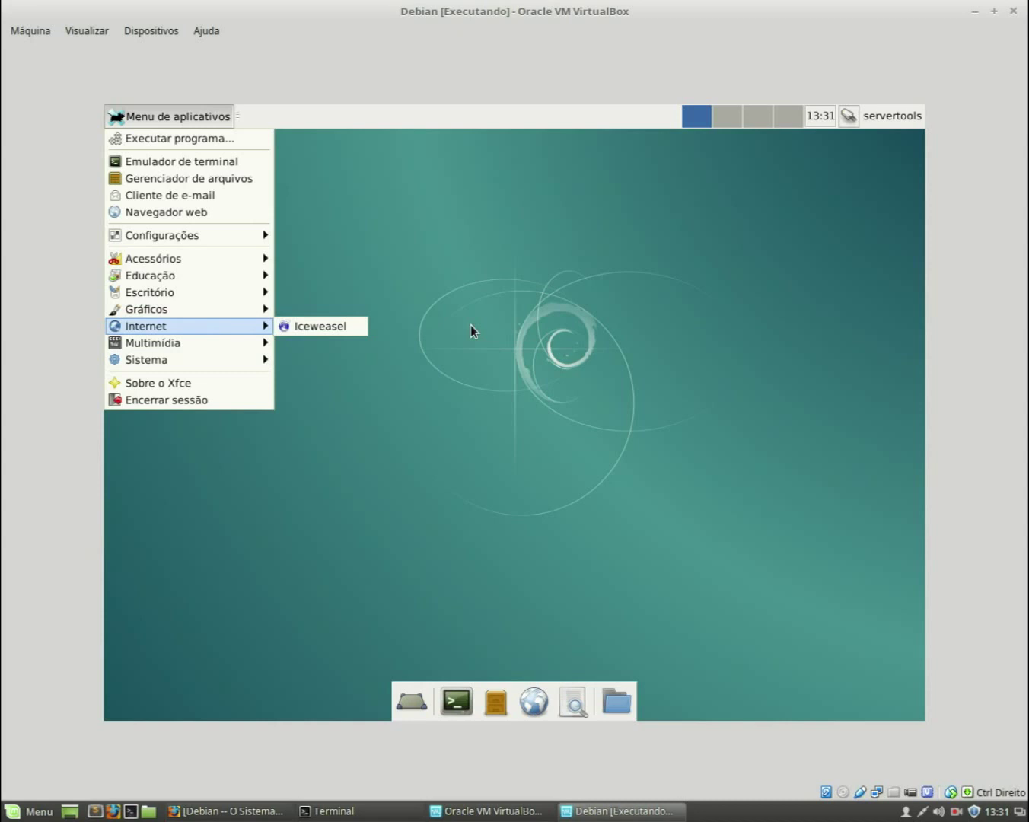
{"action": "left_click", "coordinate": [320, 326]}
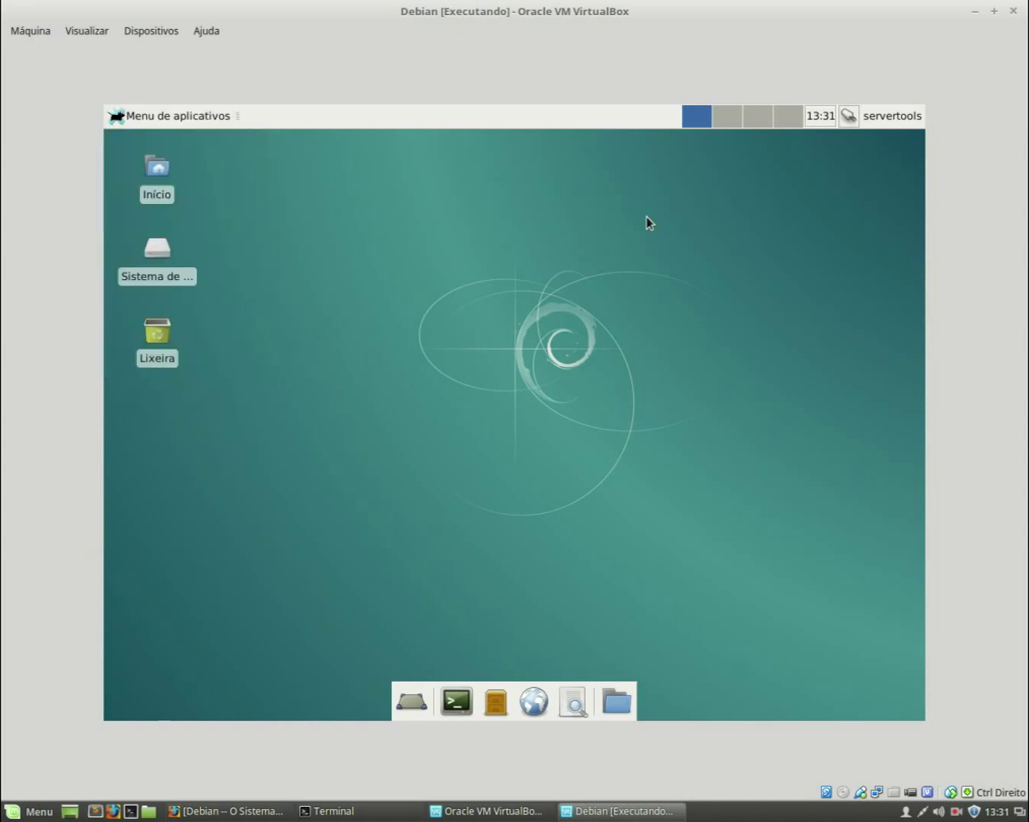